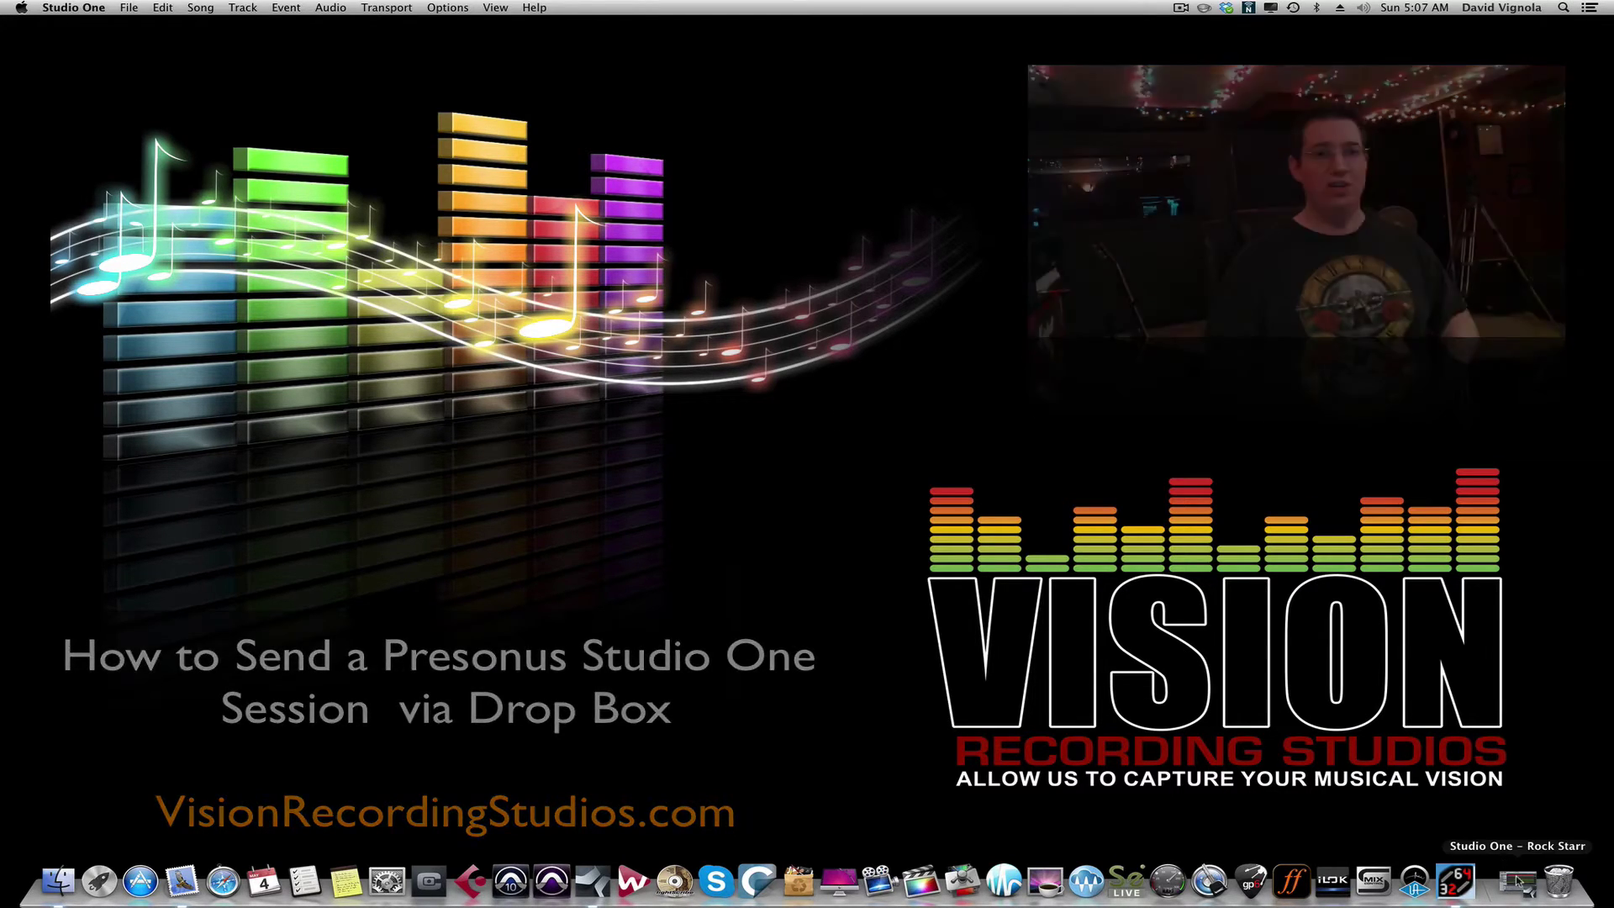
Step: Restore the Rock Starr song window, rewind to the start, and toggle the mixer size
left_click(1518, 881)
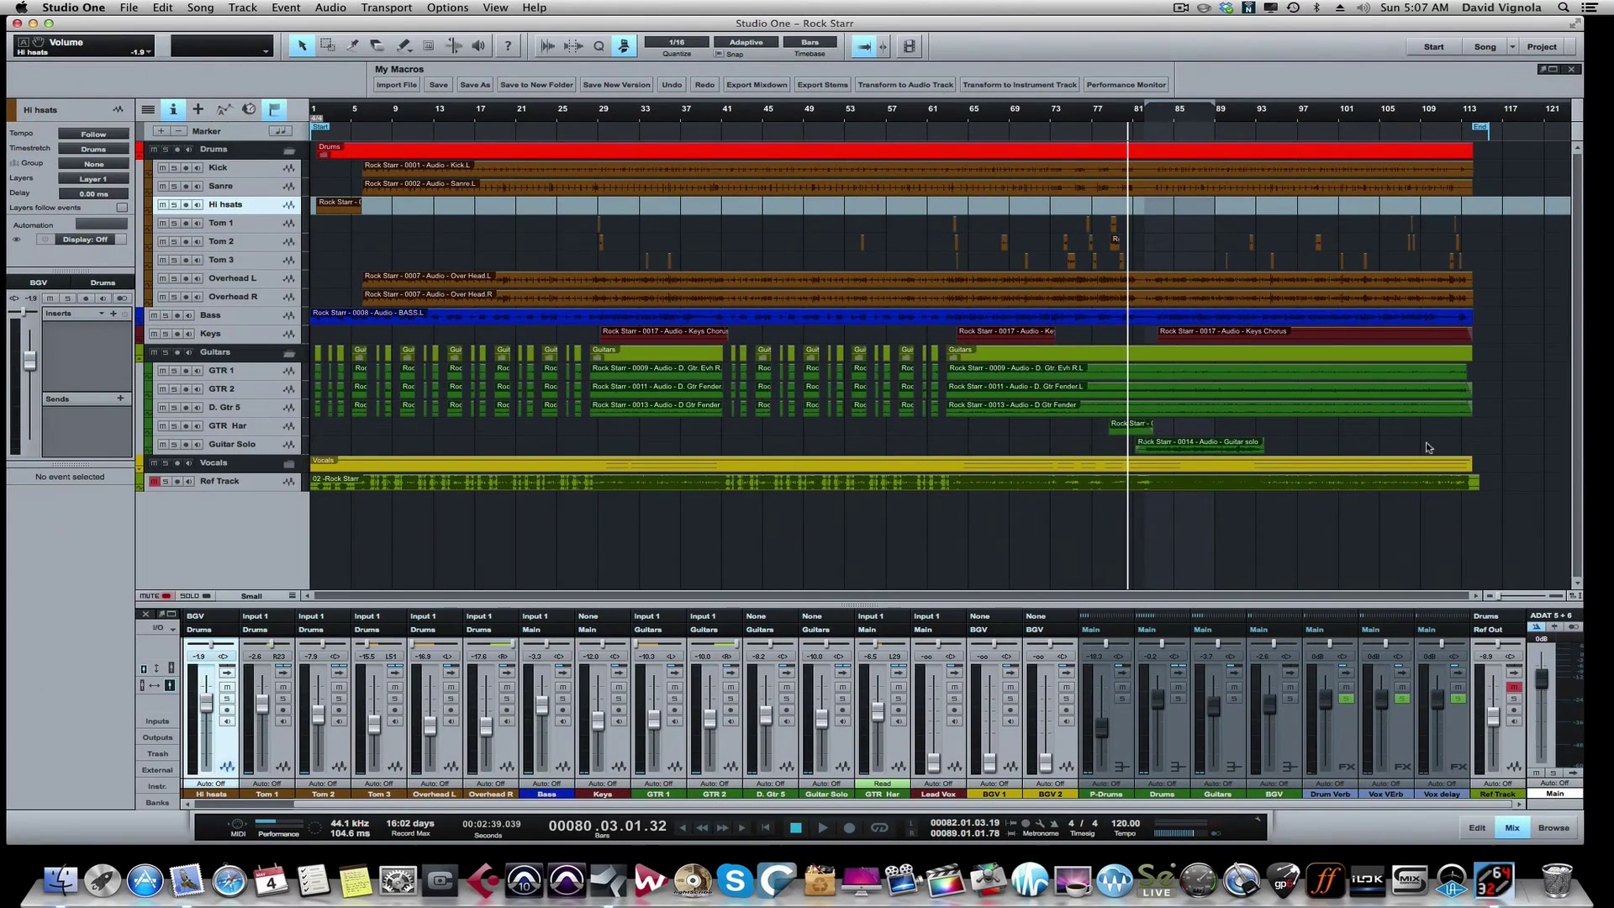
key("Home")
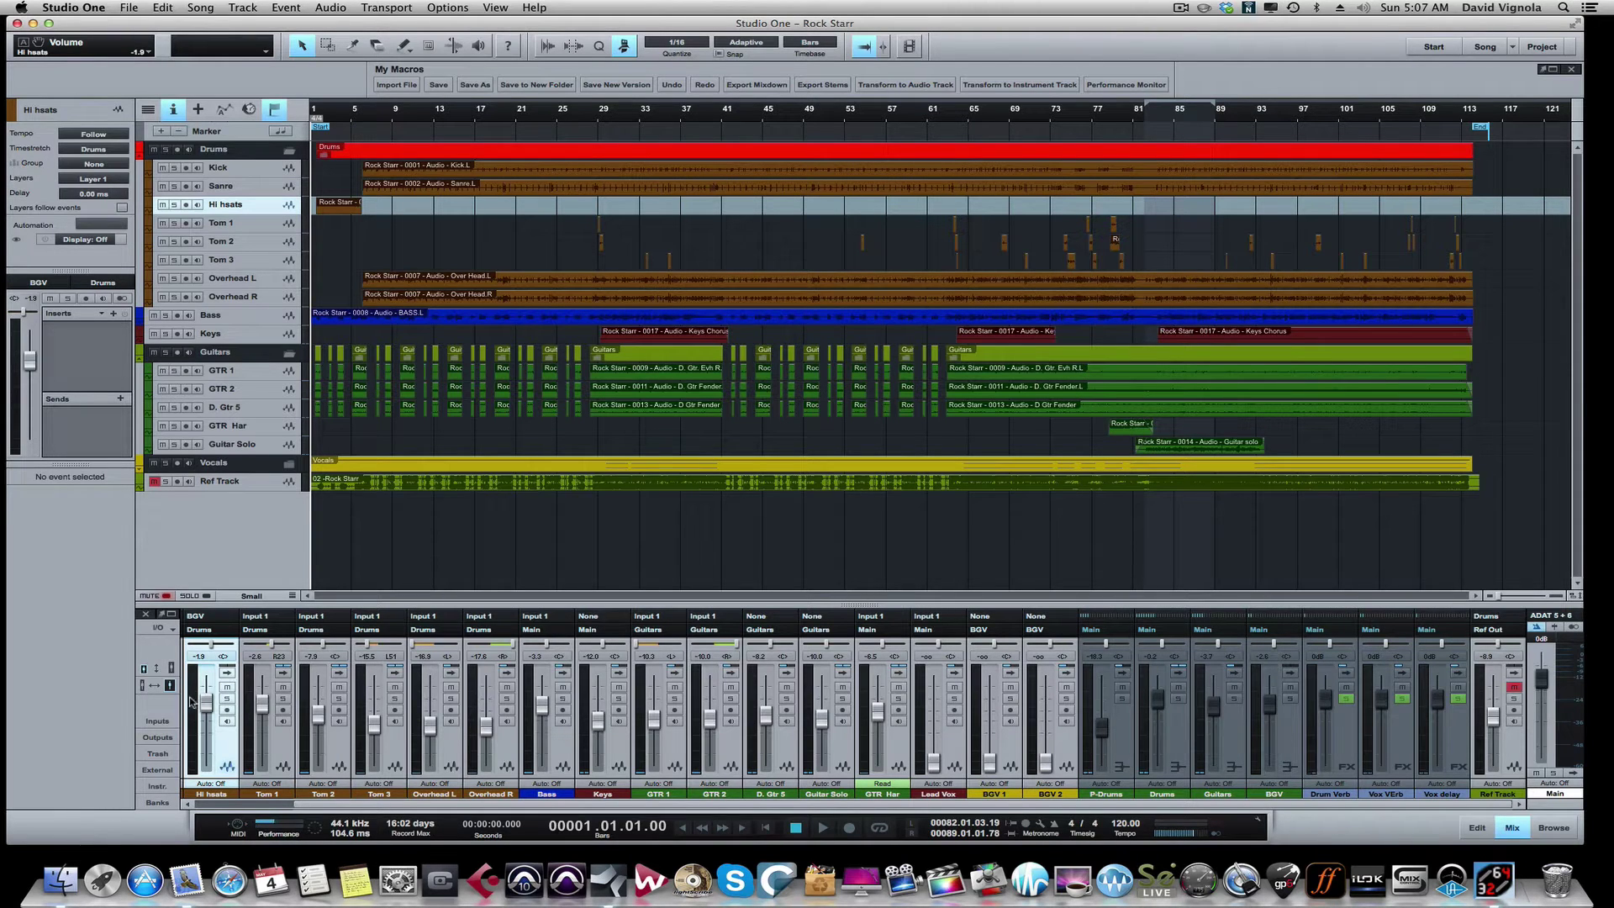
left_click(171, 668)
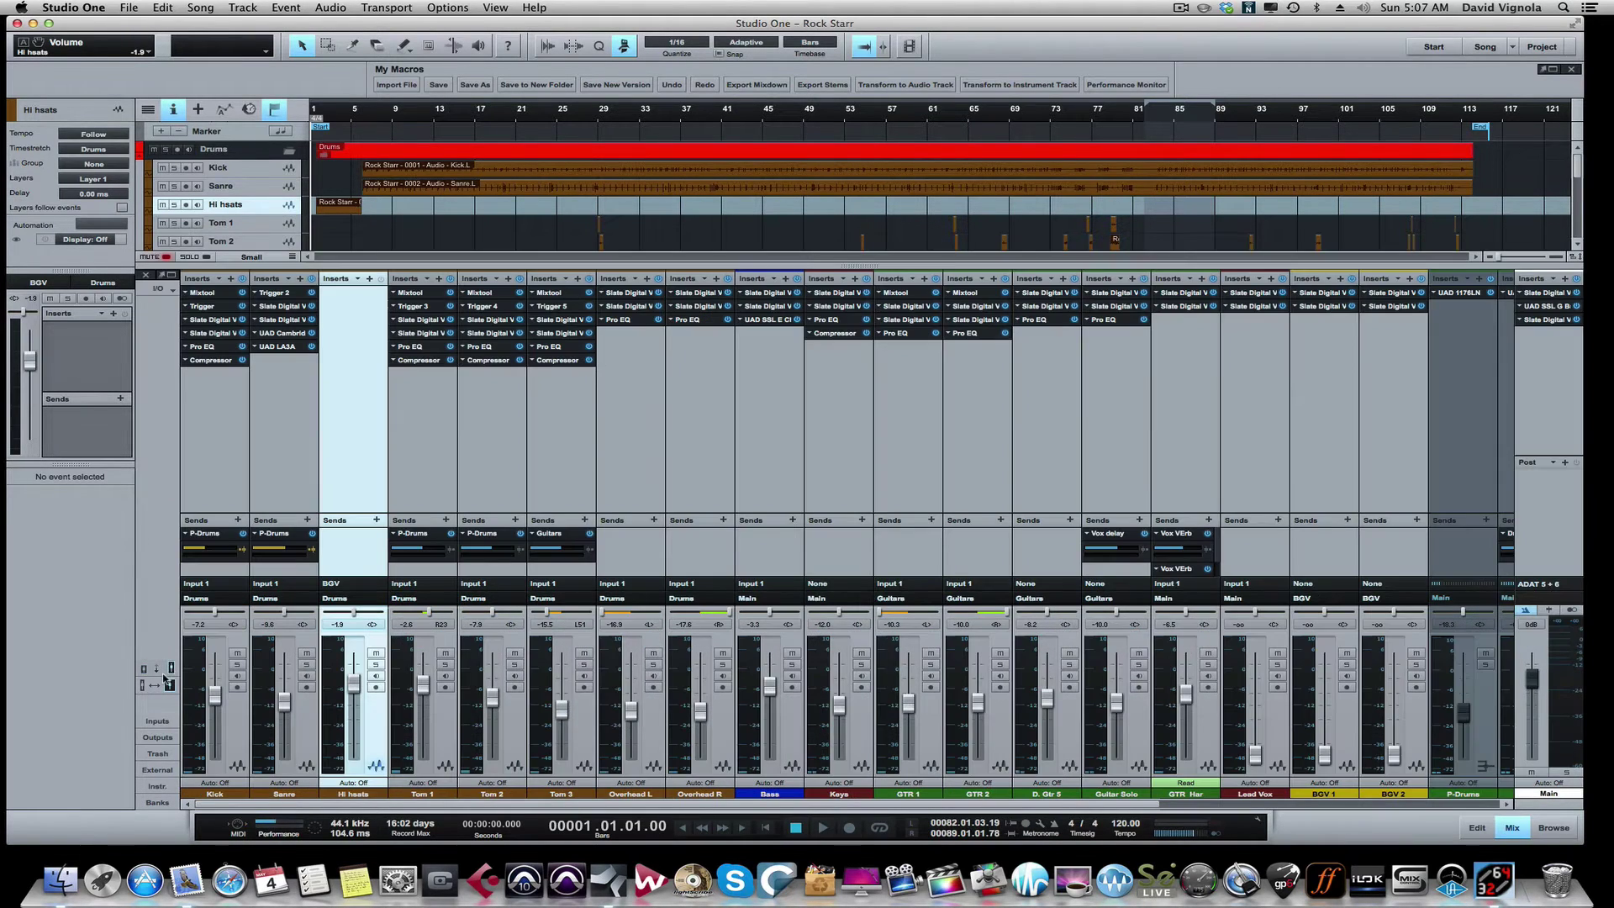
left_click(143, 669)
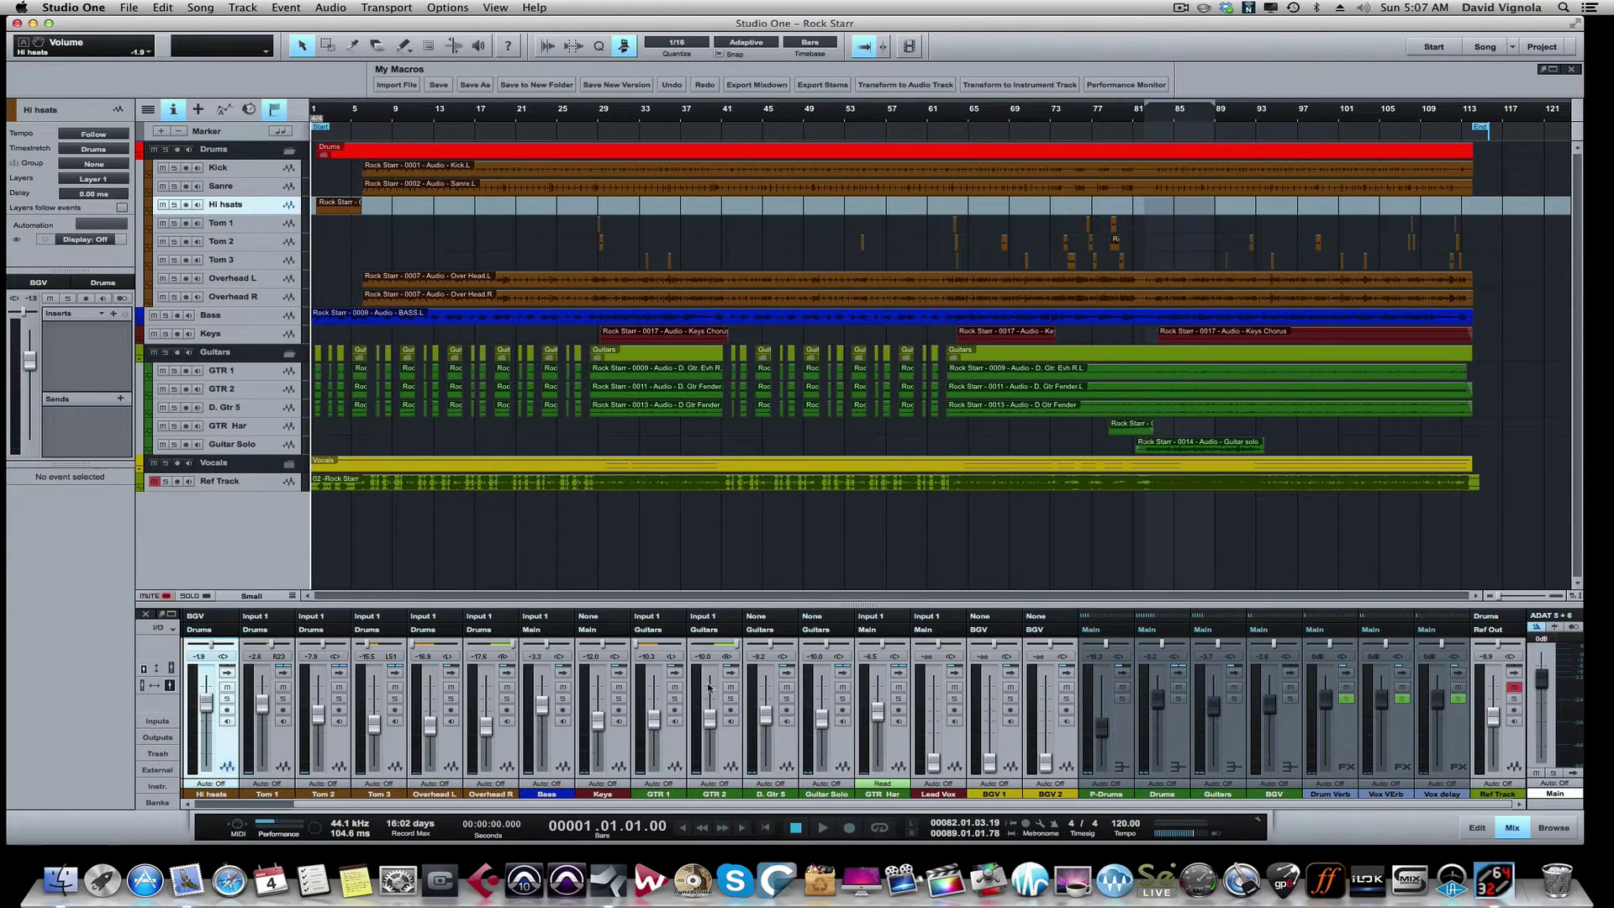
mouse_move(755, 694)
scroll(406, 744, "left", 2)
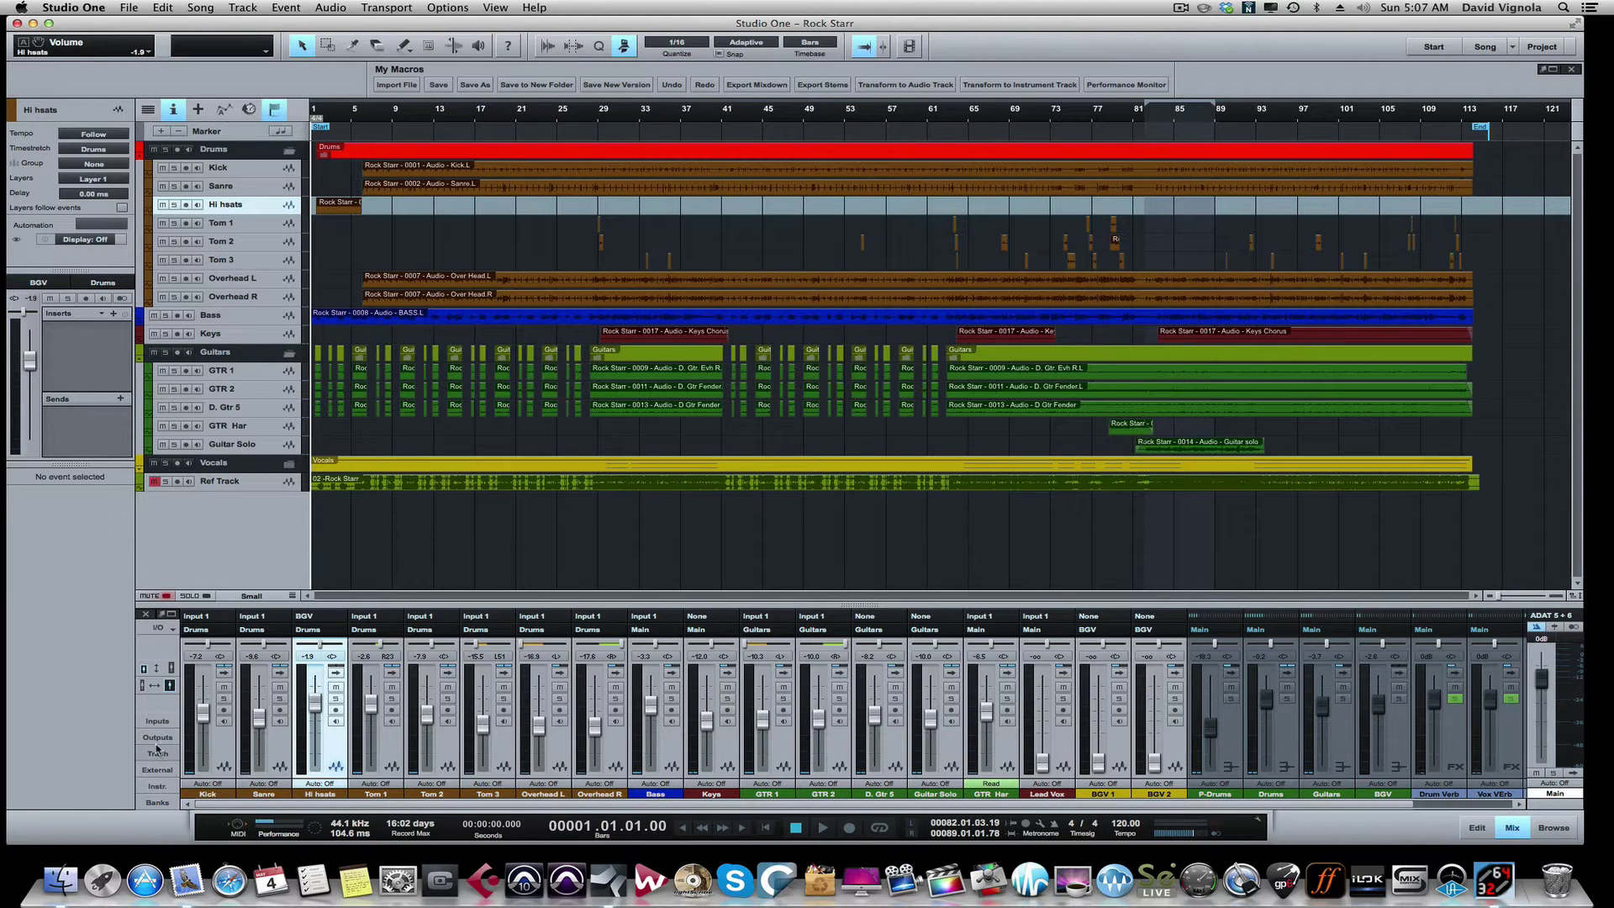
Step: Reset every channel fader, from Kick through the BGV bus, to 0 dB
left_click(203, 712, "alt")
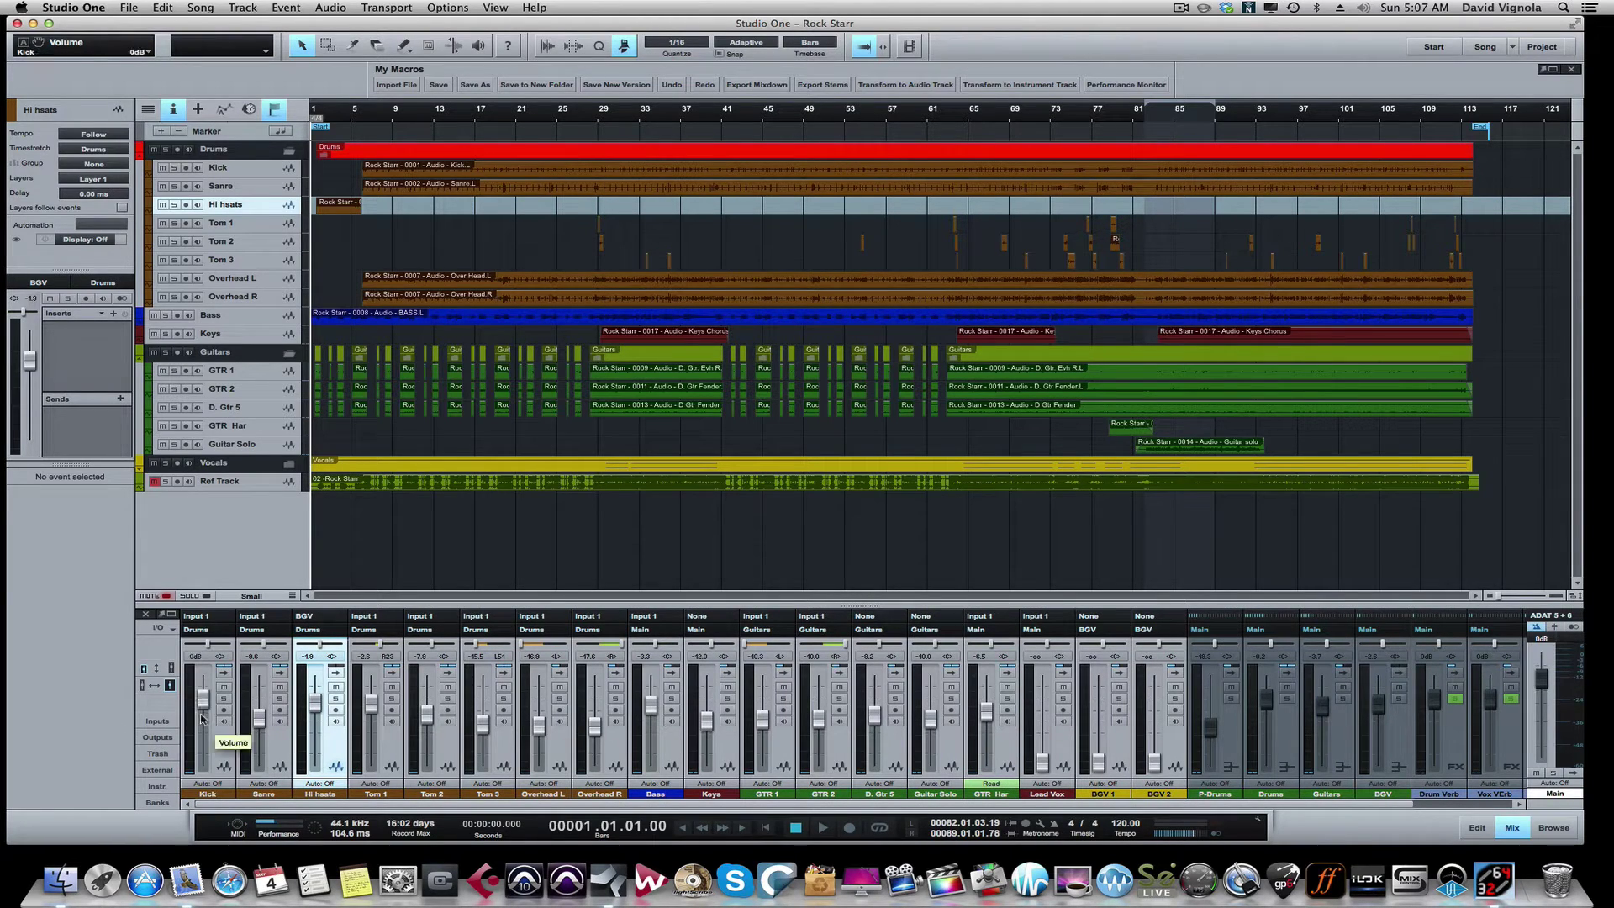
left_click(253, 719, "alt")
left_click(370, 706, "alt")
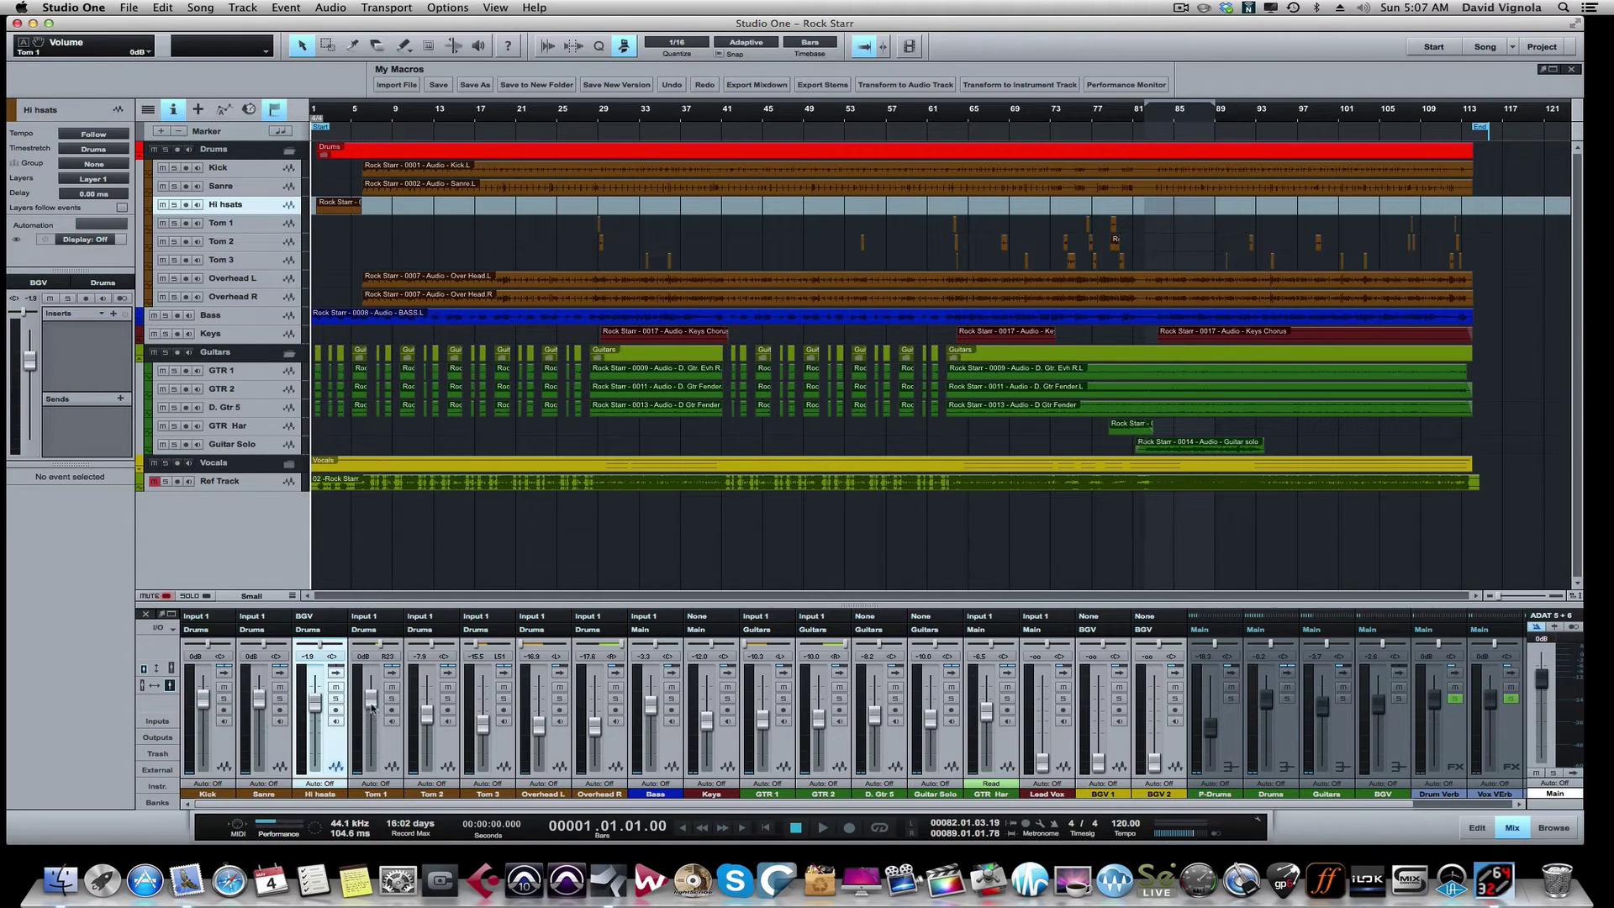
left_click(426, 712, "alt")
left_click(315, 704, "alt")
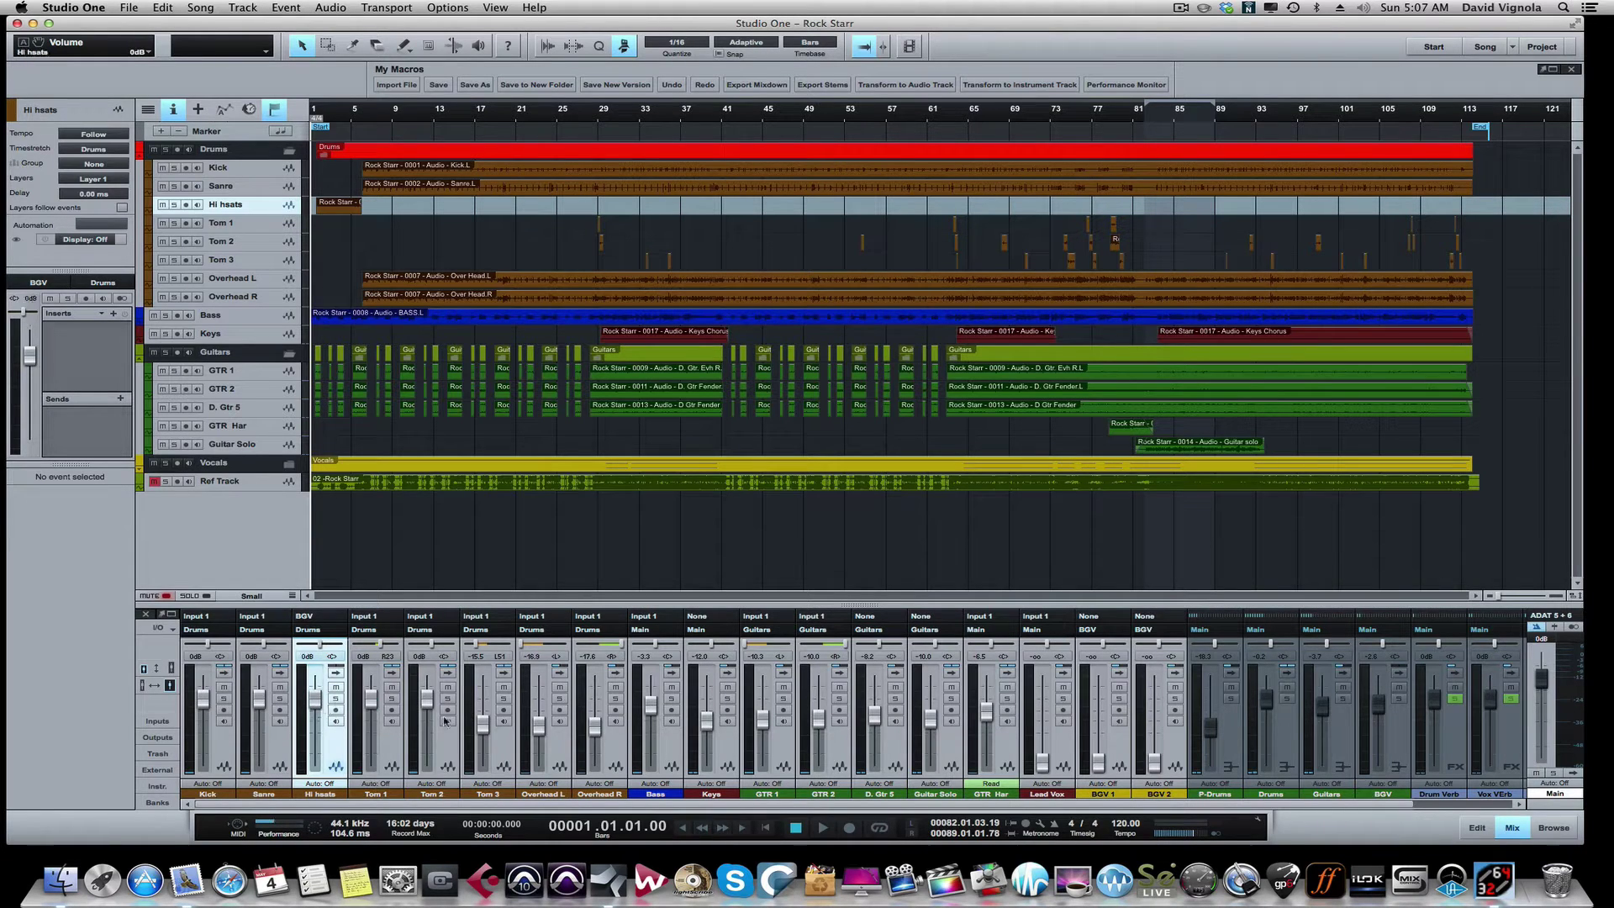
left_click(483, 724, "alt")
left_click(539, 725, "alt")
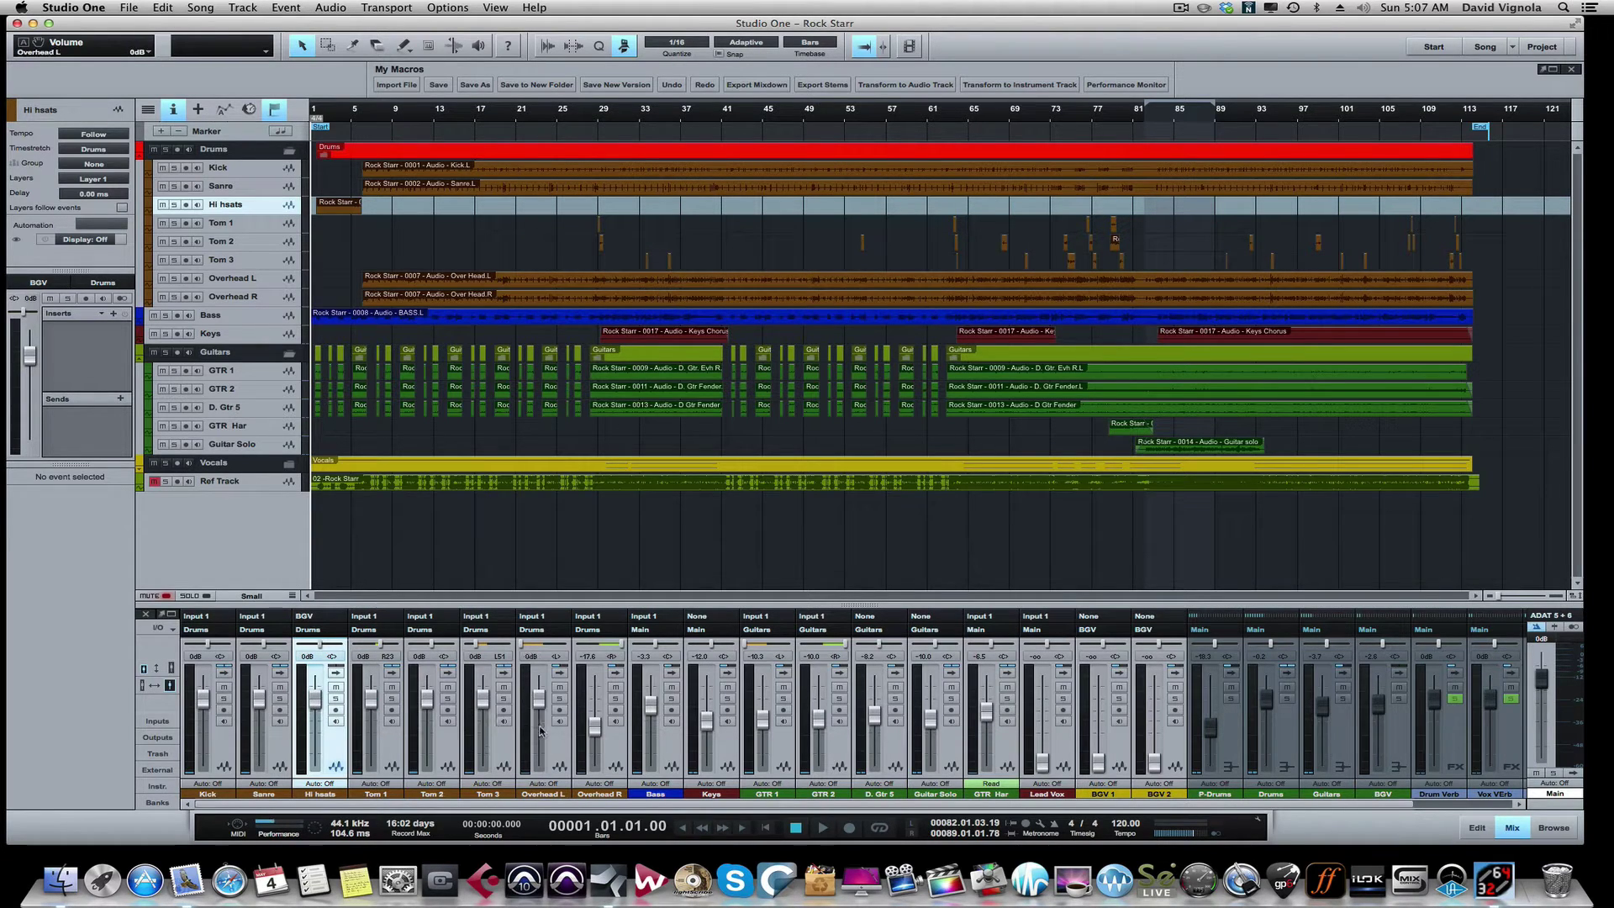
left_click(594, 726, "alt")
left_click(706, 720, "alt")
left_click(762, 718, "alt")
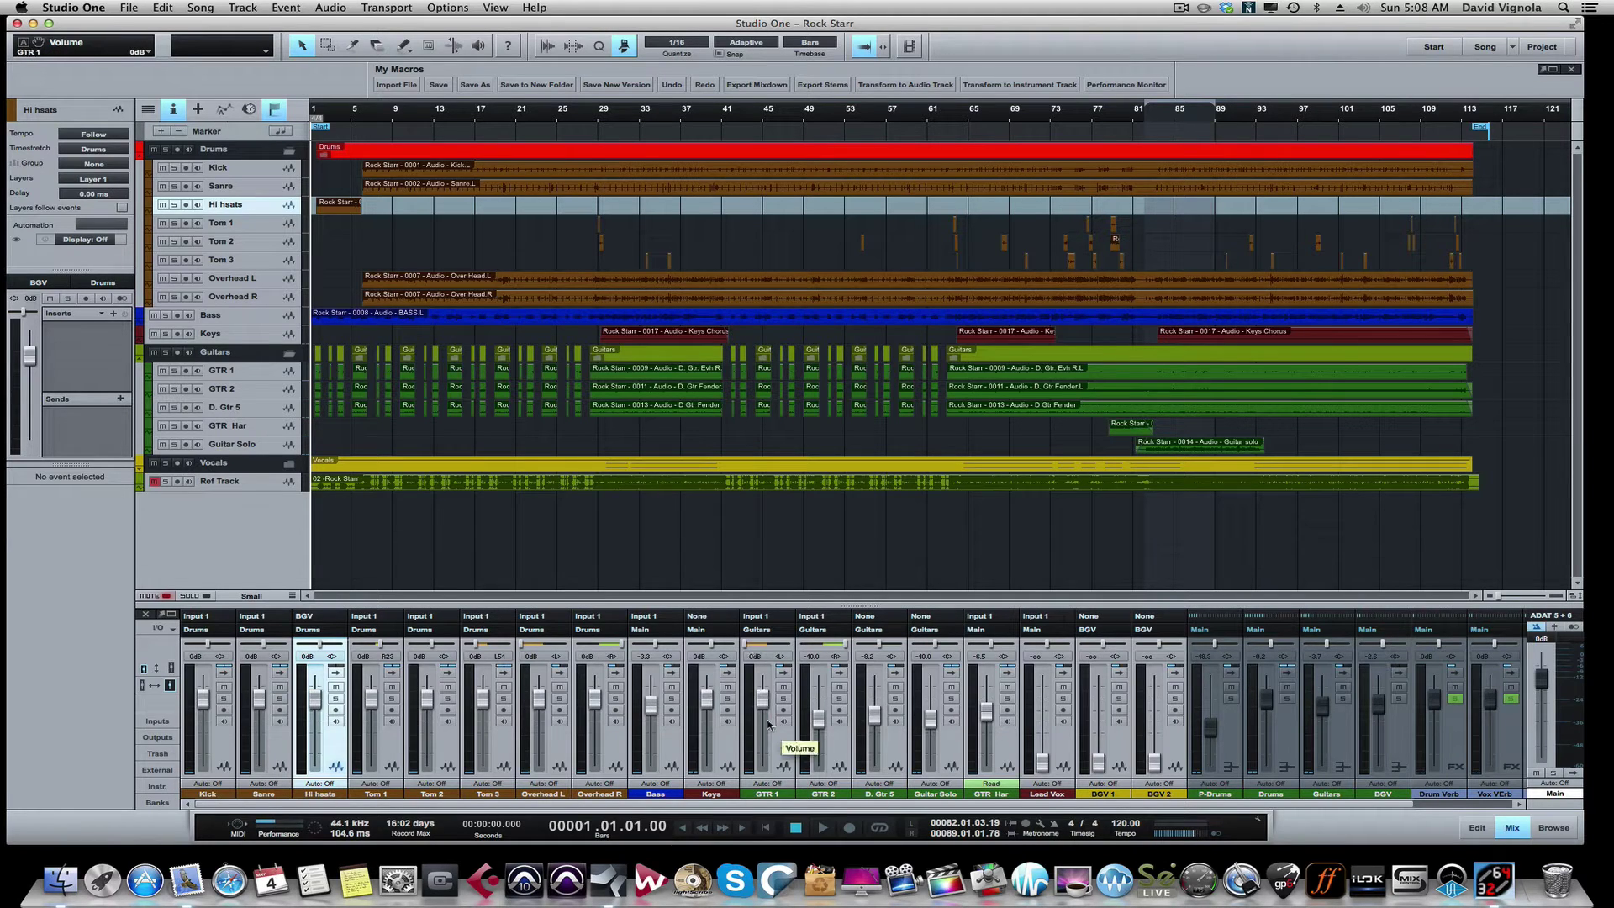
left_click(818, 717, "alt")
left_click(874, 715, "alt")
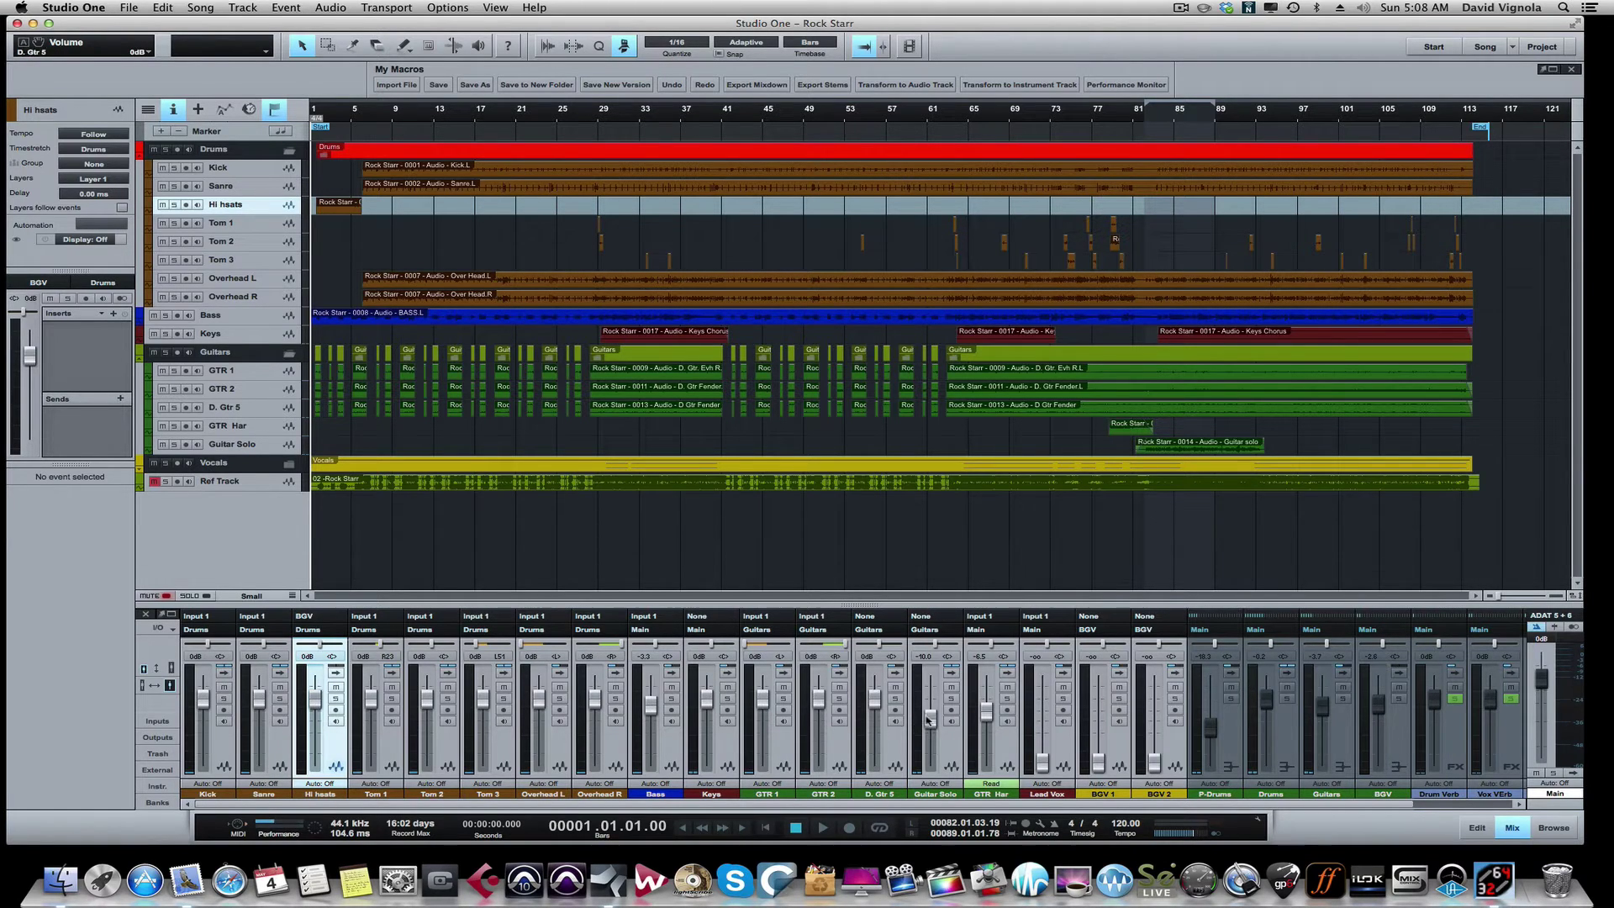
left_click(931, 716, "alt")
left_click(987, 717, "alt")
left_click(1042, 763, "alt")
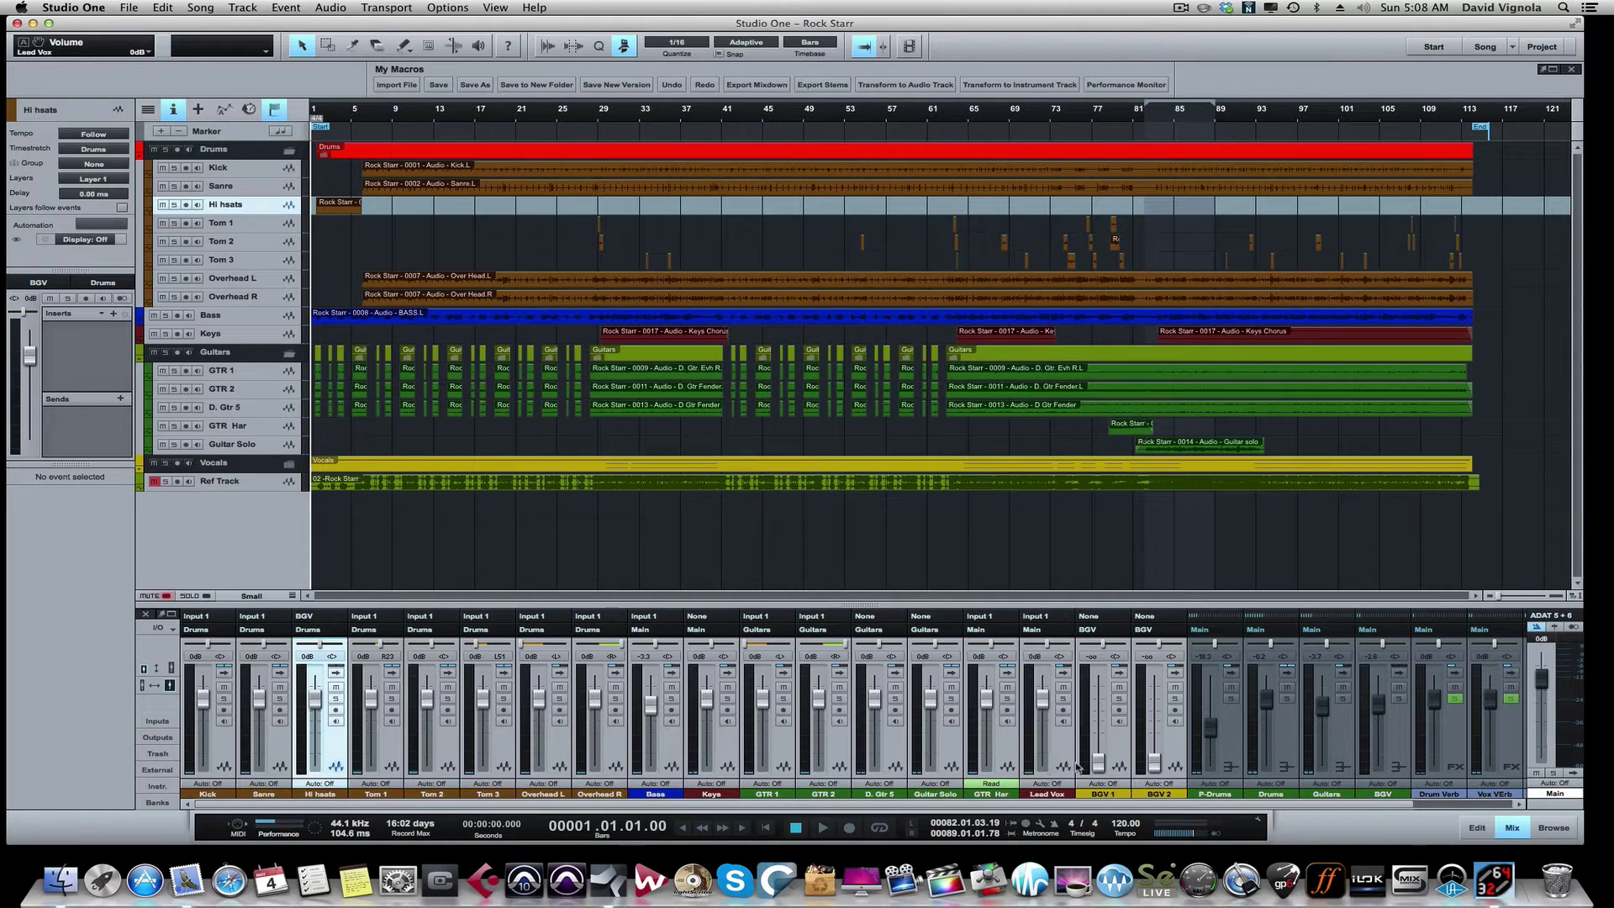
left_click(1098, 763, "alt")
left_click(1154, 761, "alt")
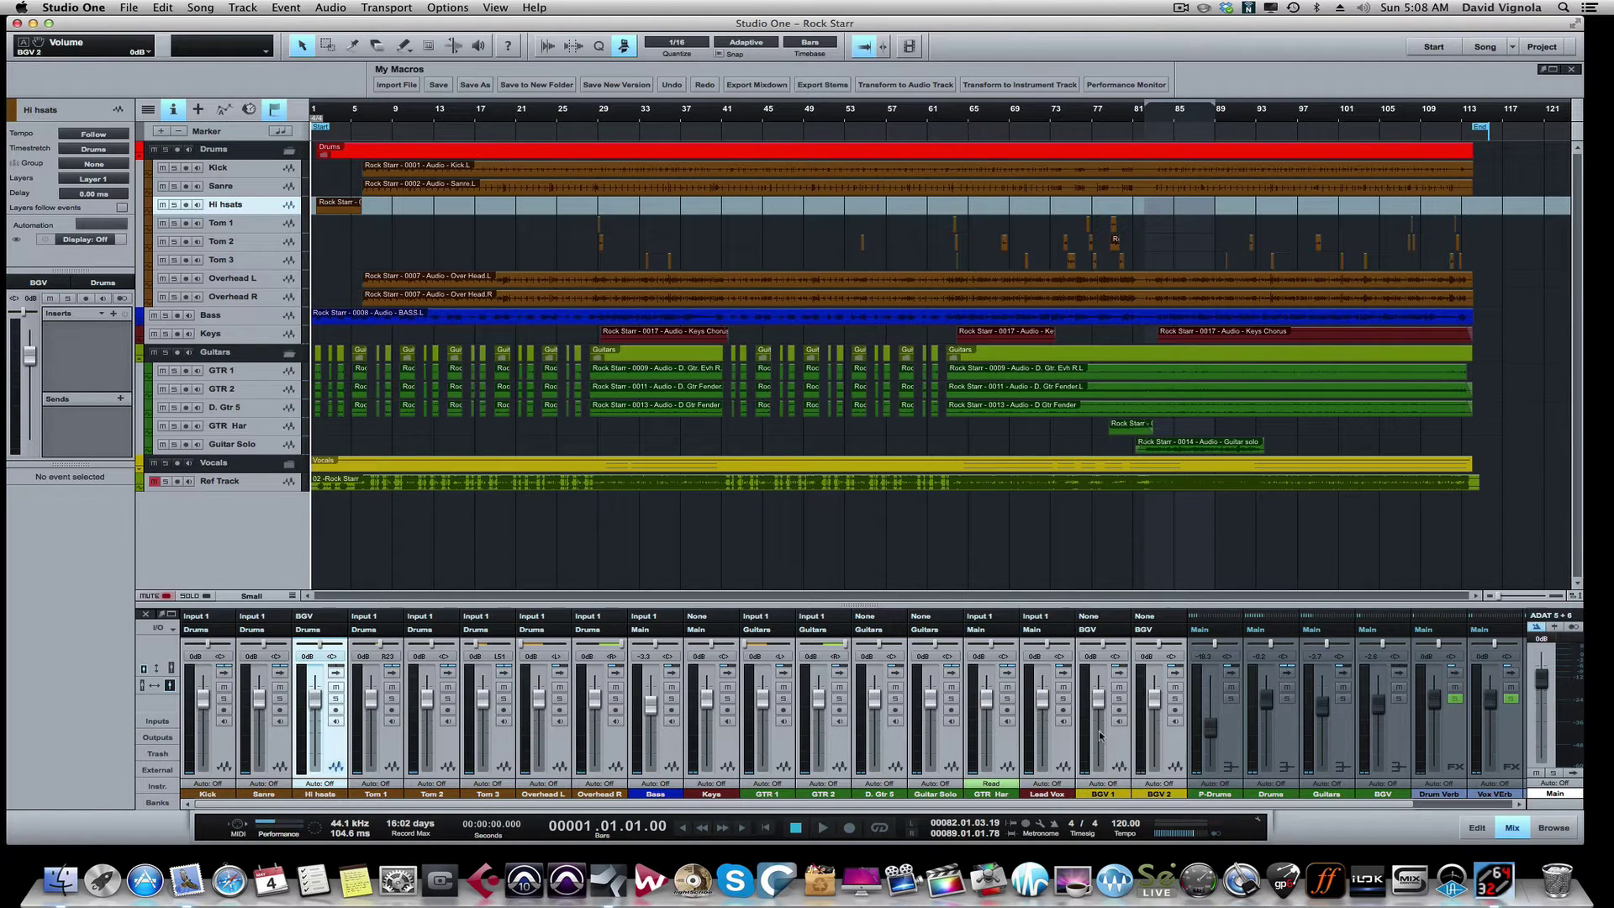
left_click(1208, 734, "alt")
left_click(1322, 711, "alt")
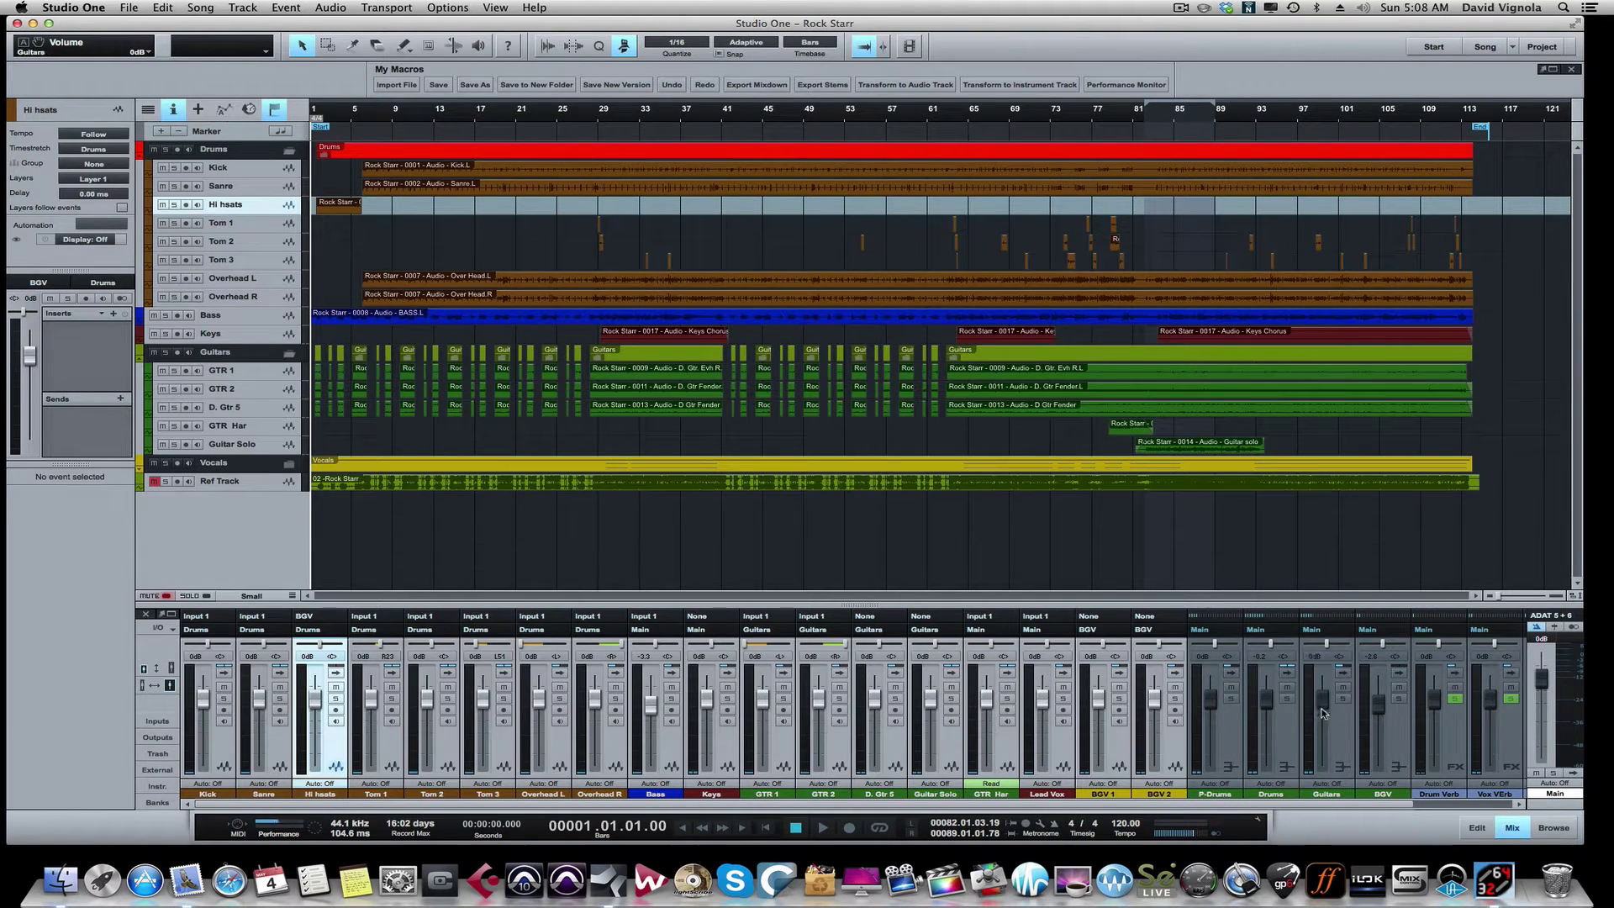
left_click(1379, 711, "alt")
Step: Centre the Tom 1, Tom 3, Overhead L/R and GTR 1/2 pans, then expand the mixer
left_click(380, 645, "alt")
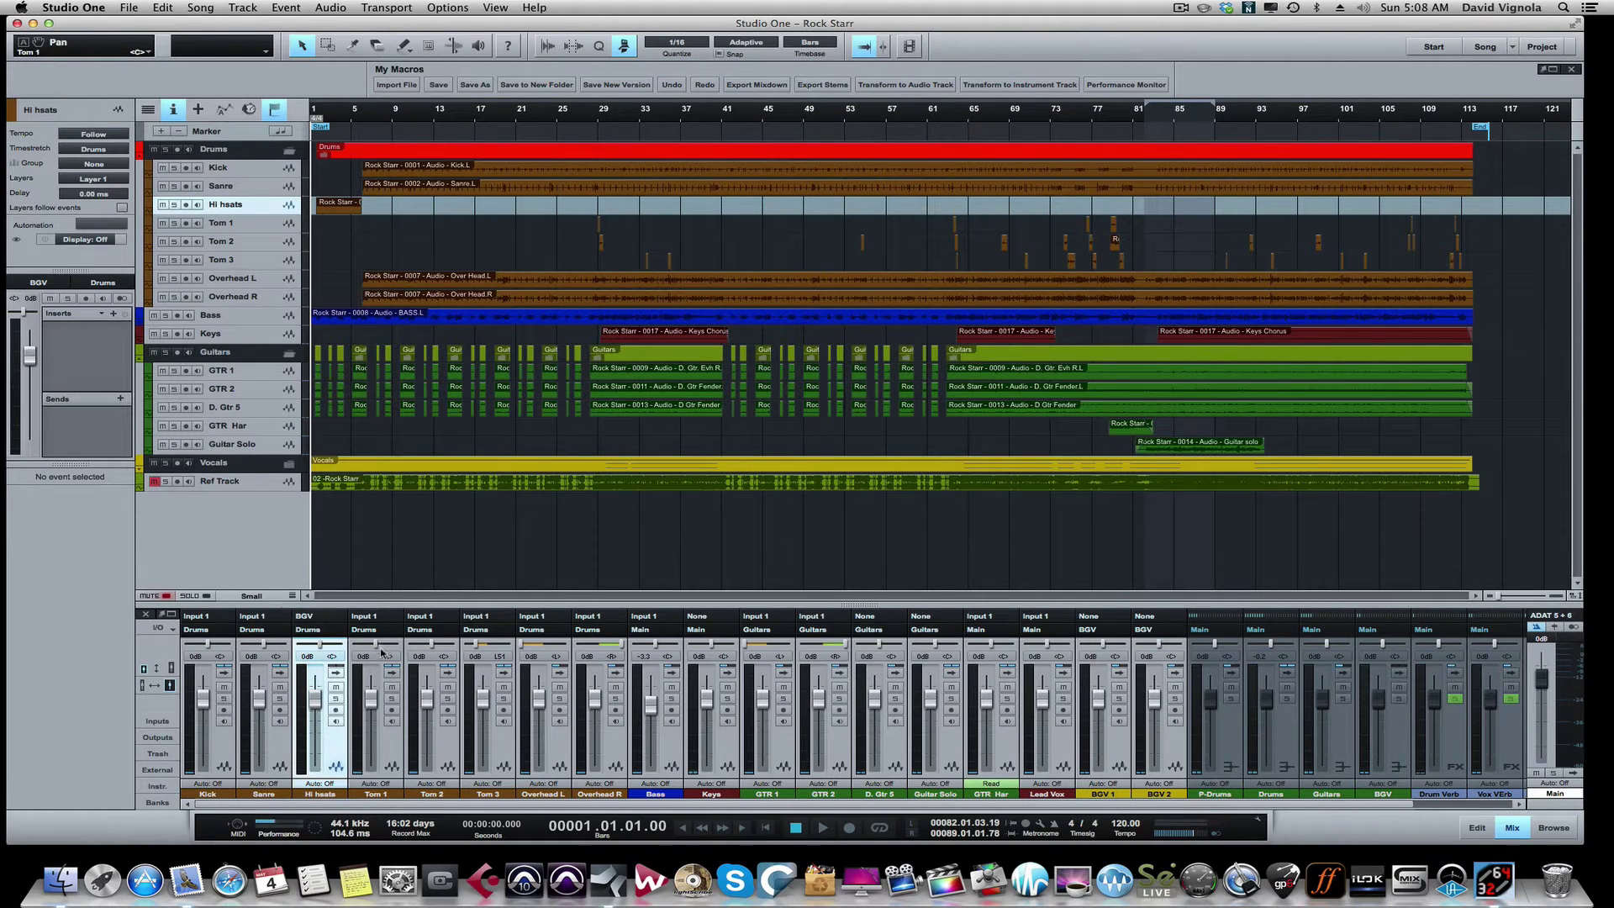
left_click(475, 646, "alt")
left_click(520, 645, "alt")
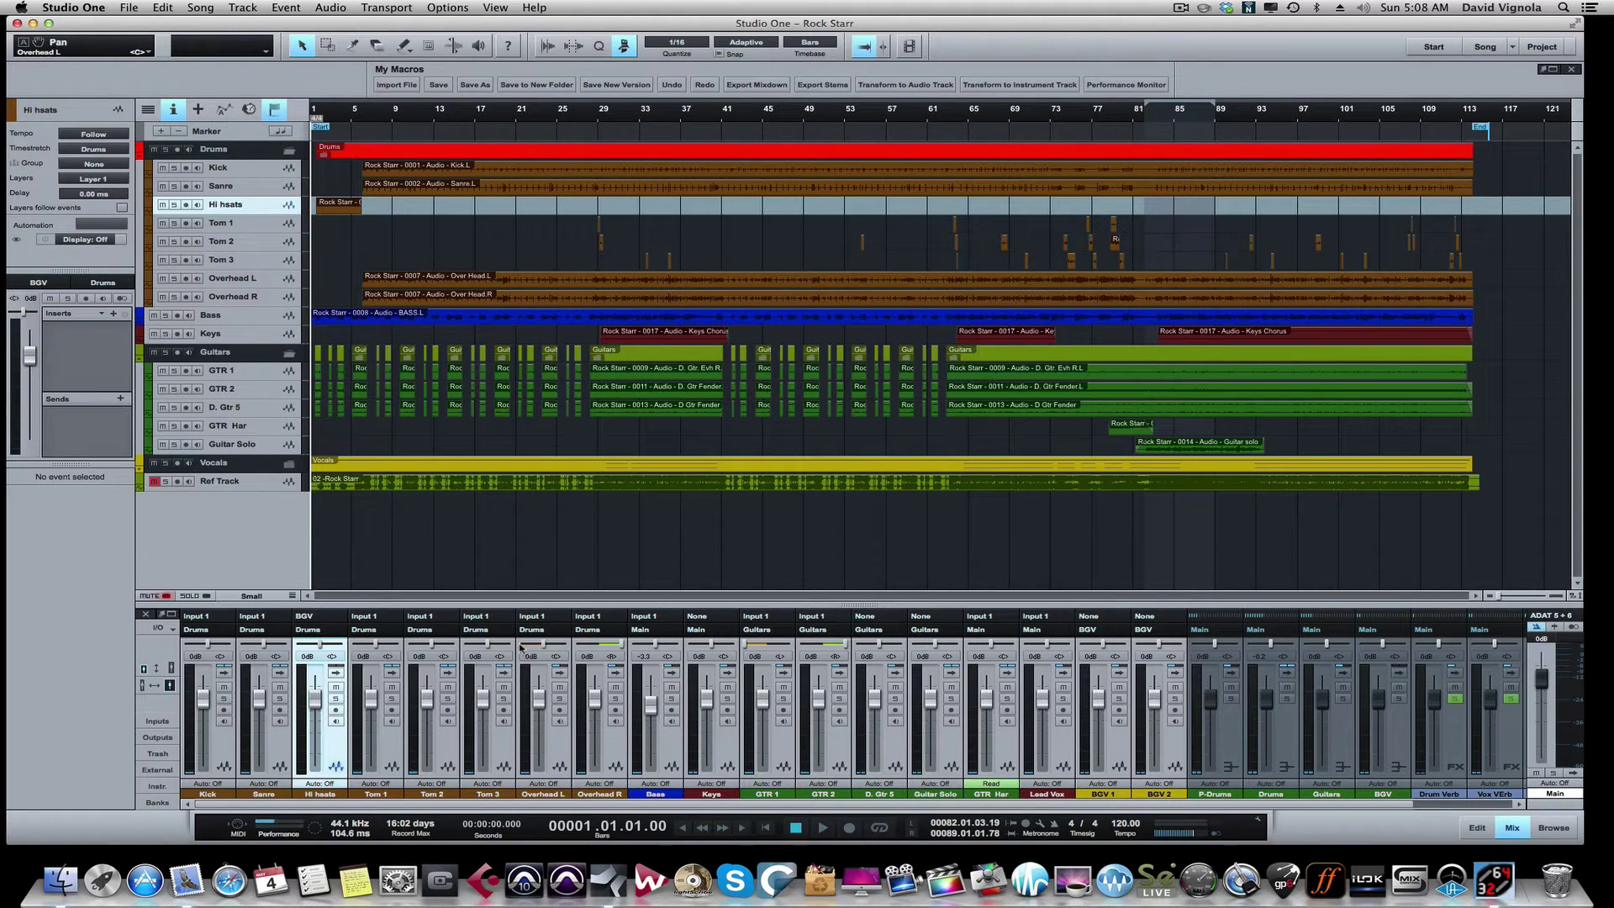
left_click(621, 645, "alt")
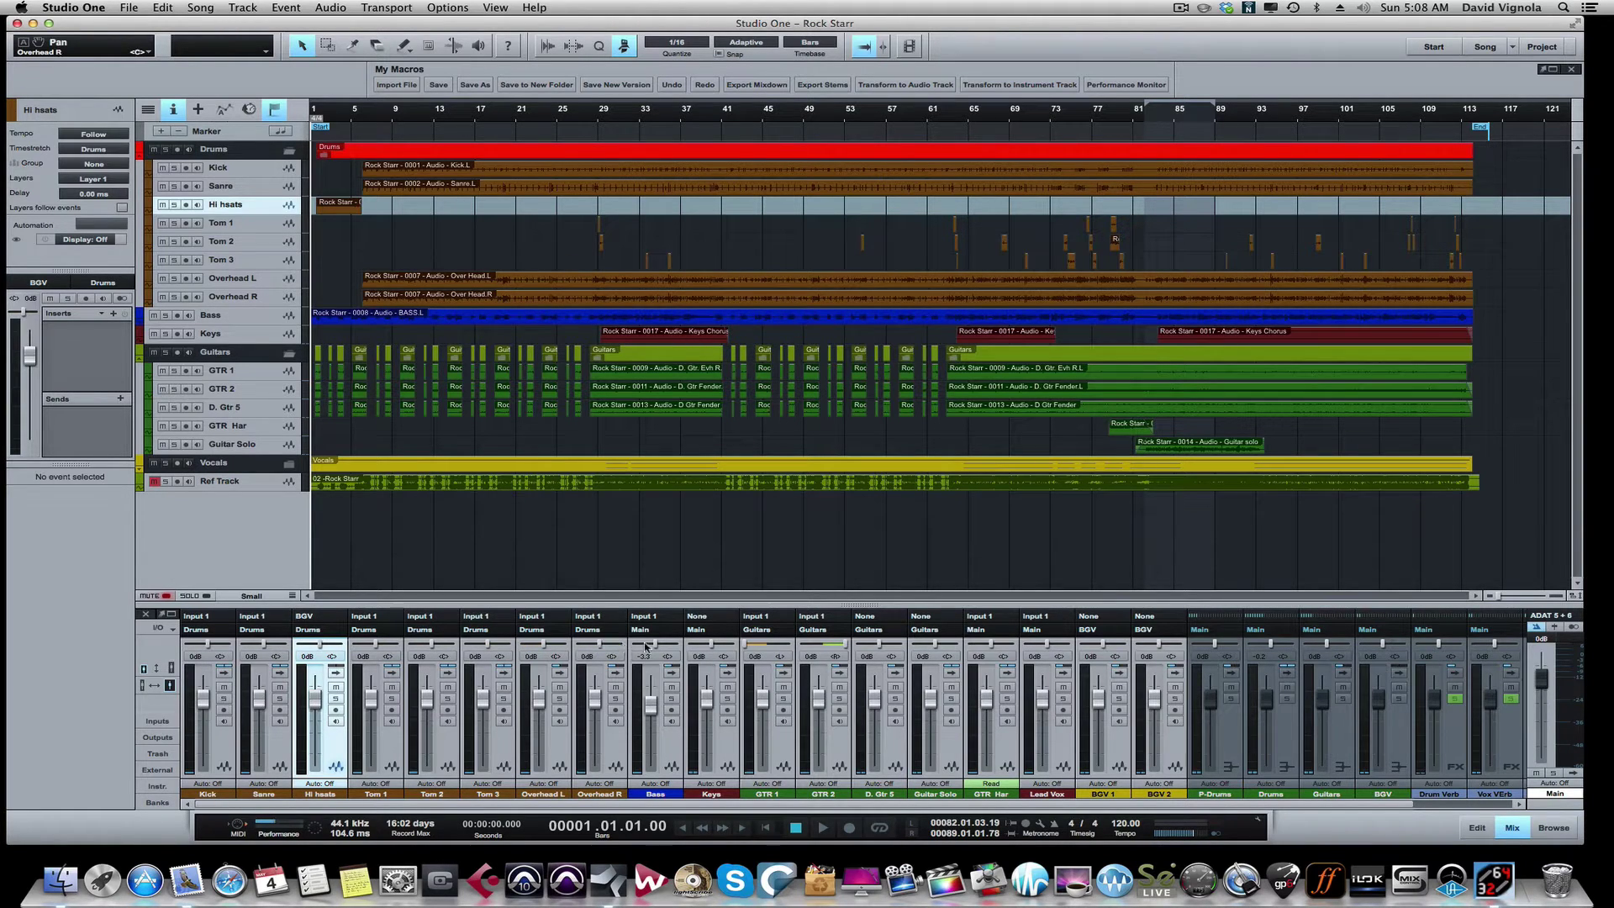
left_click(748, 646, "alt")
left_click(832, 644, "alt")
left_click(156, 669)
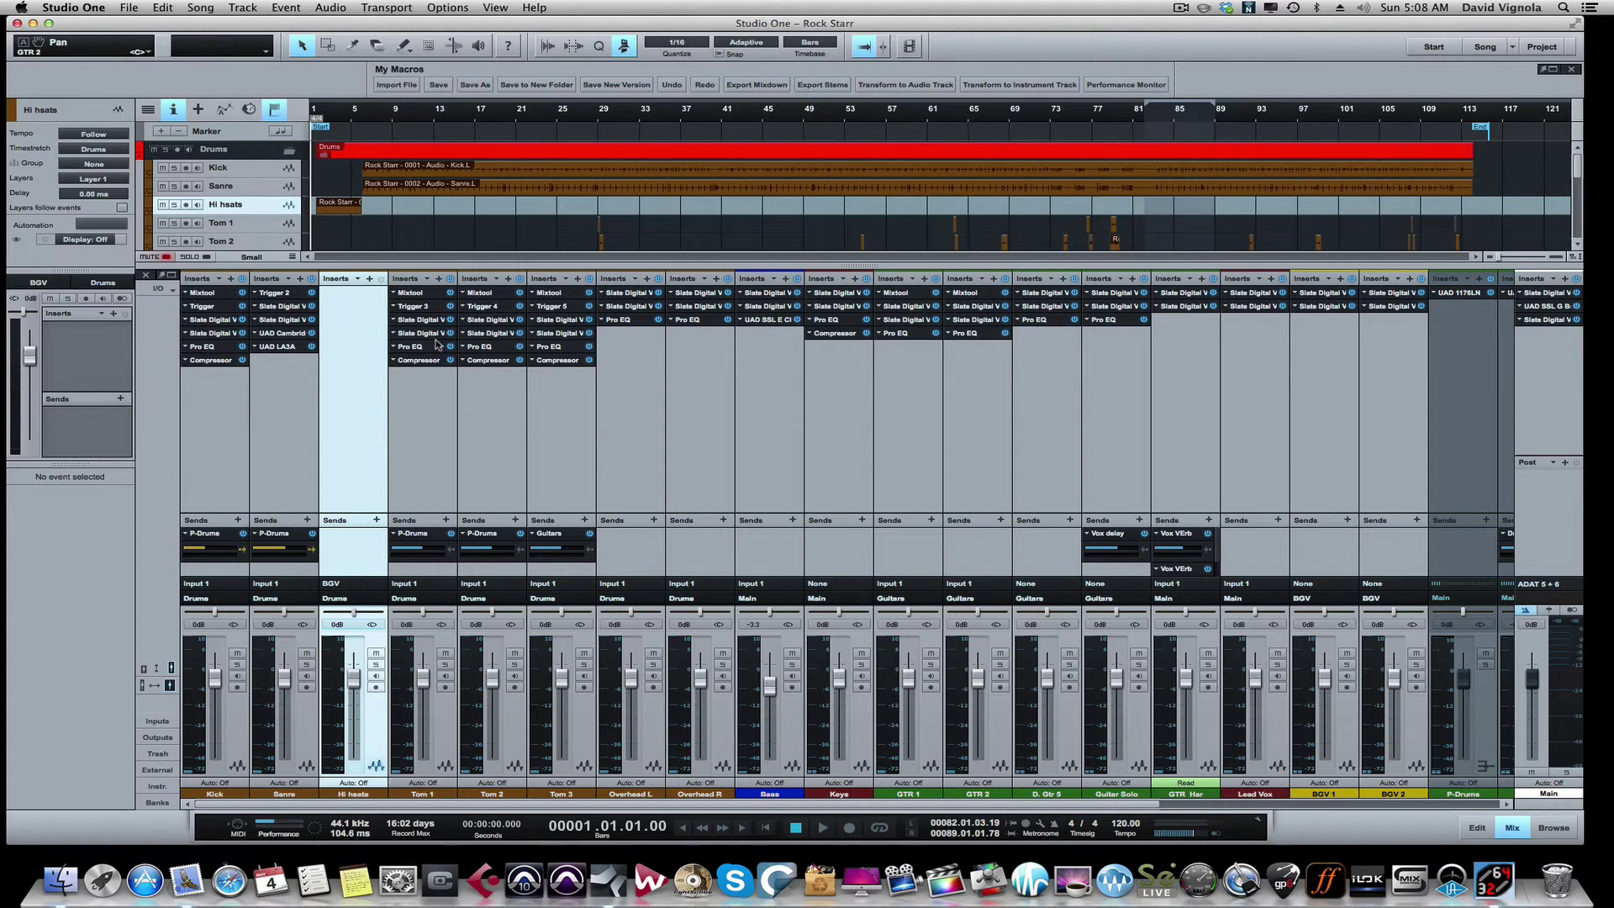
Step: Check Tom 1's insert FX chain options without changes, then collapse the mixer to compact view
left_click(427, 279)
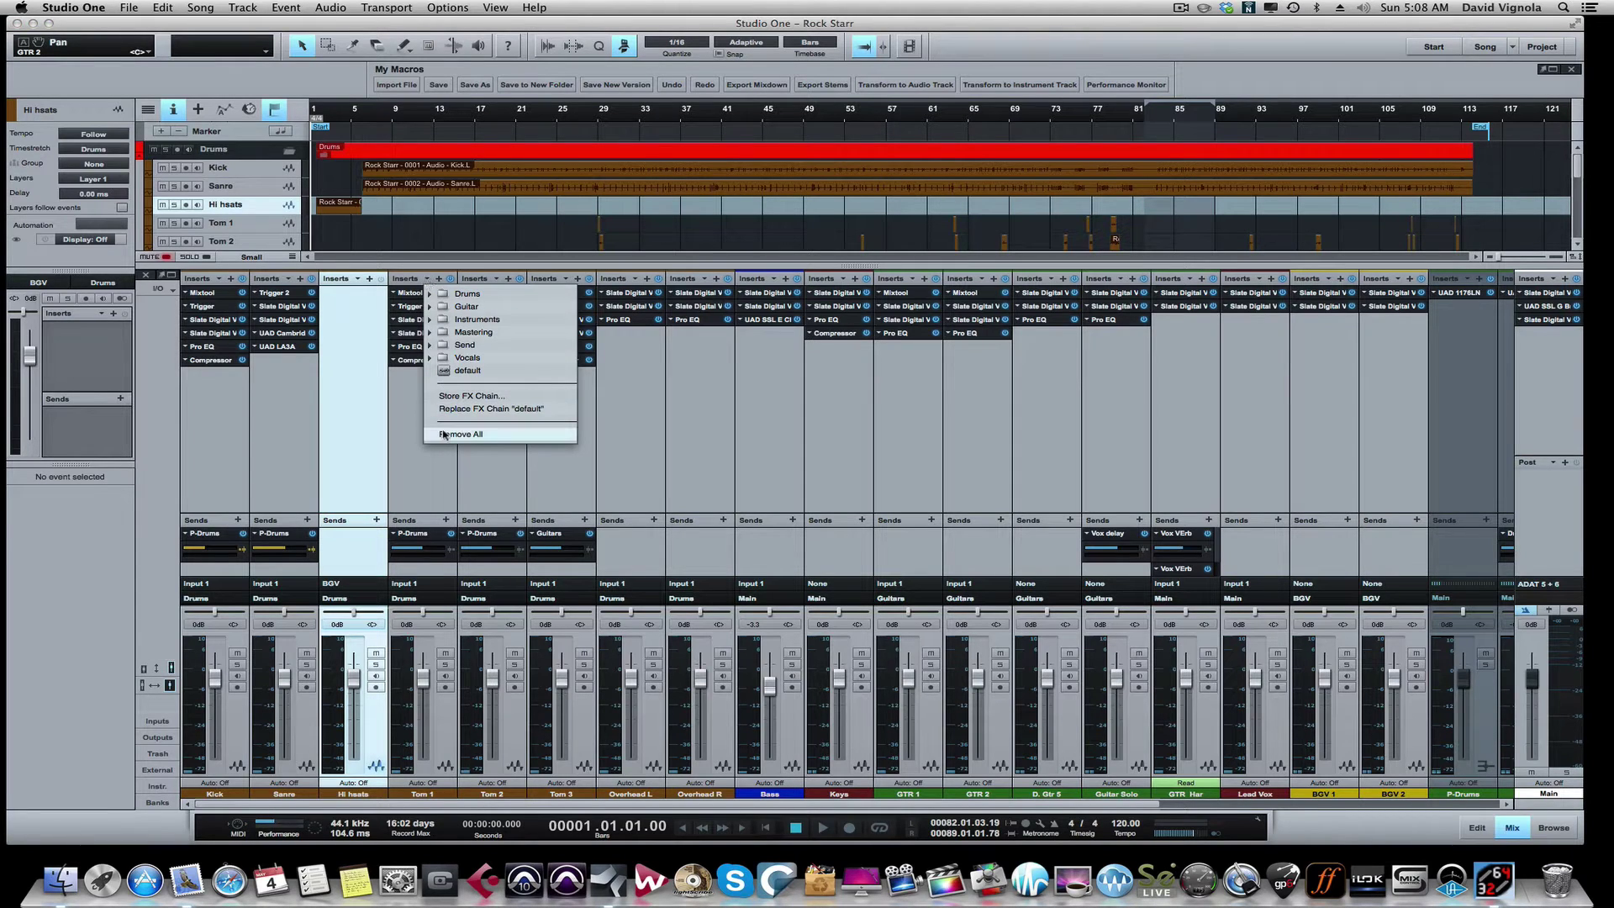
left_click(943, 461)
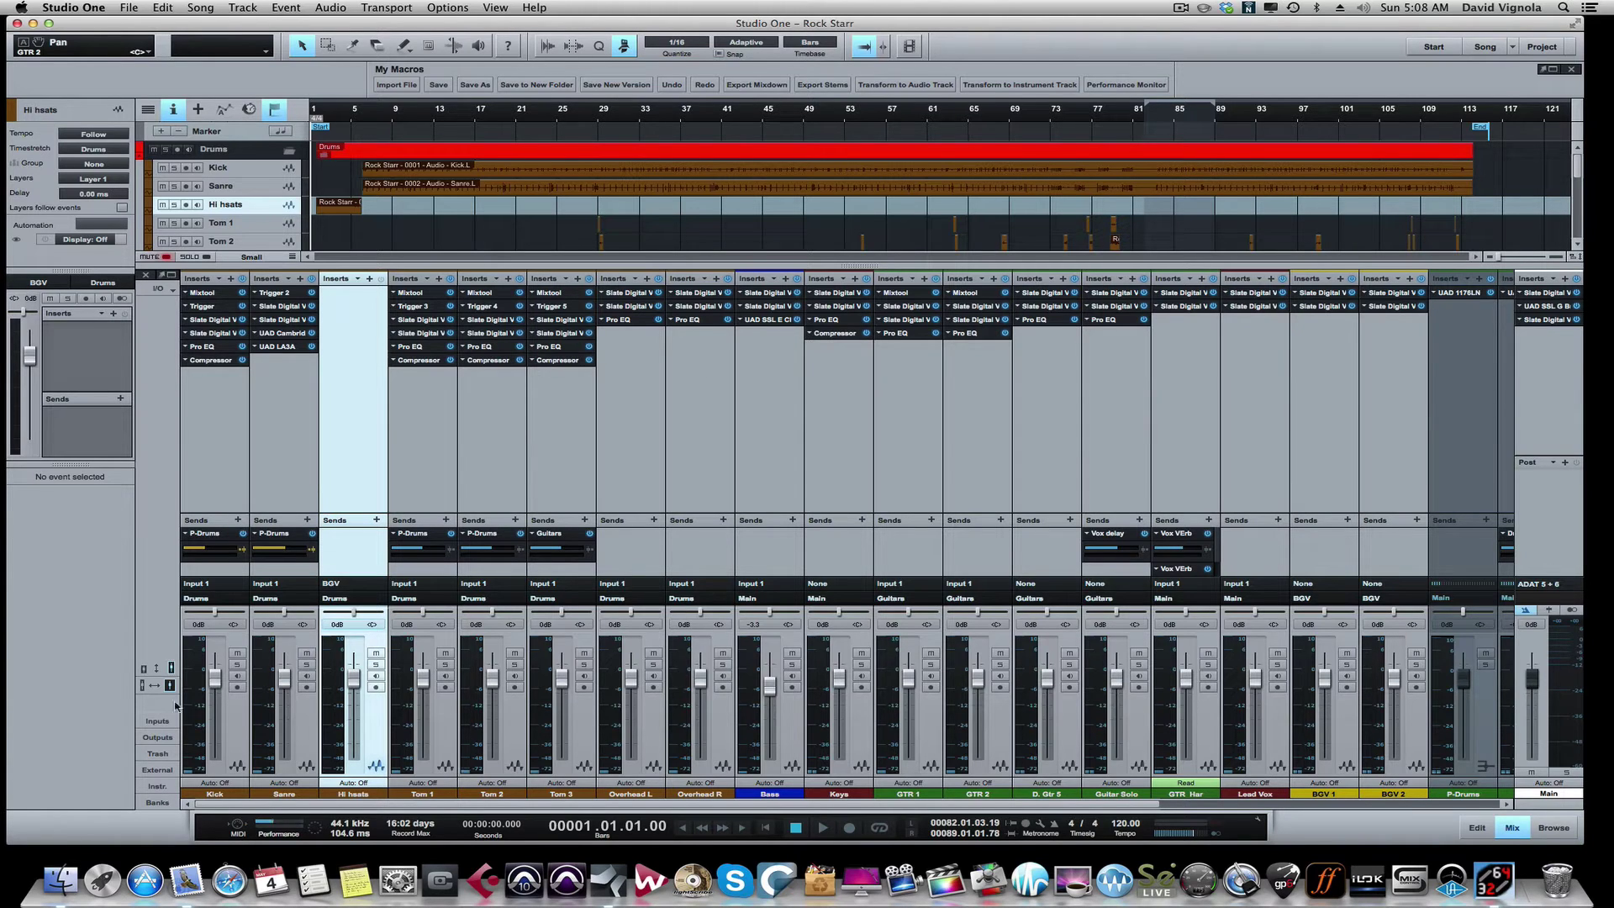
left_click(144, 669)
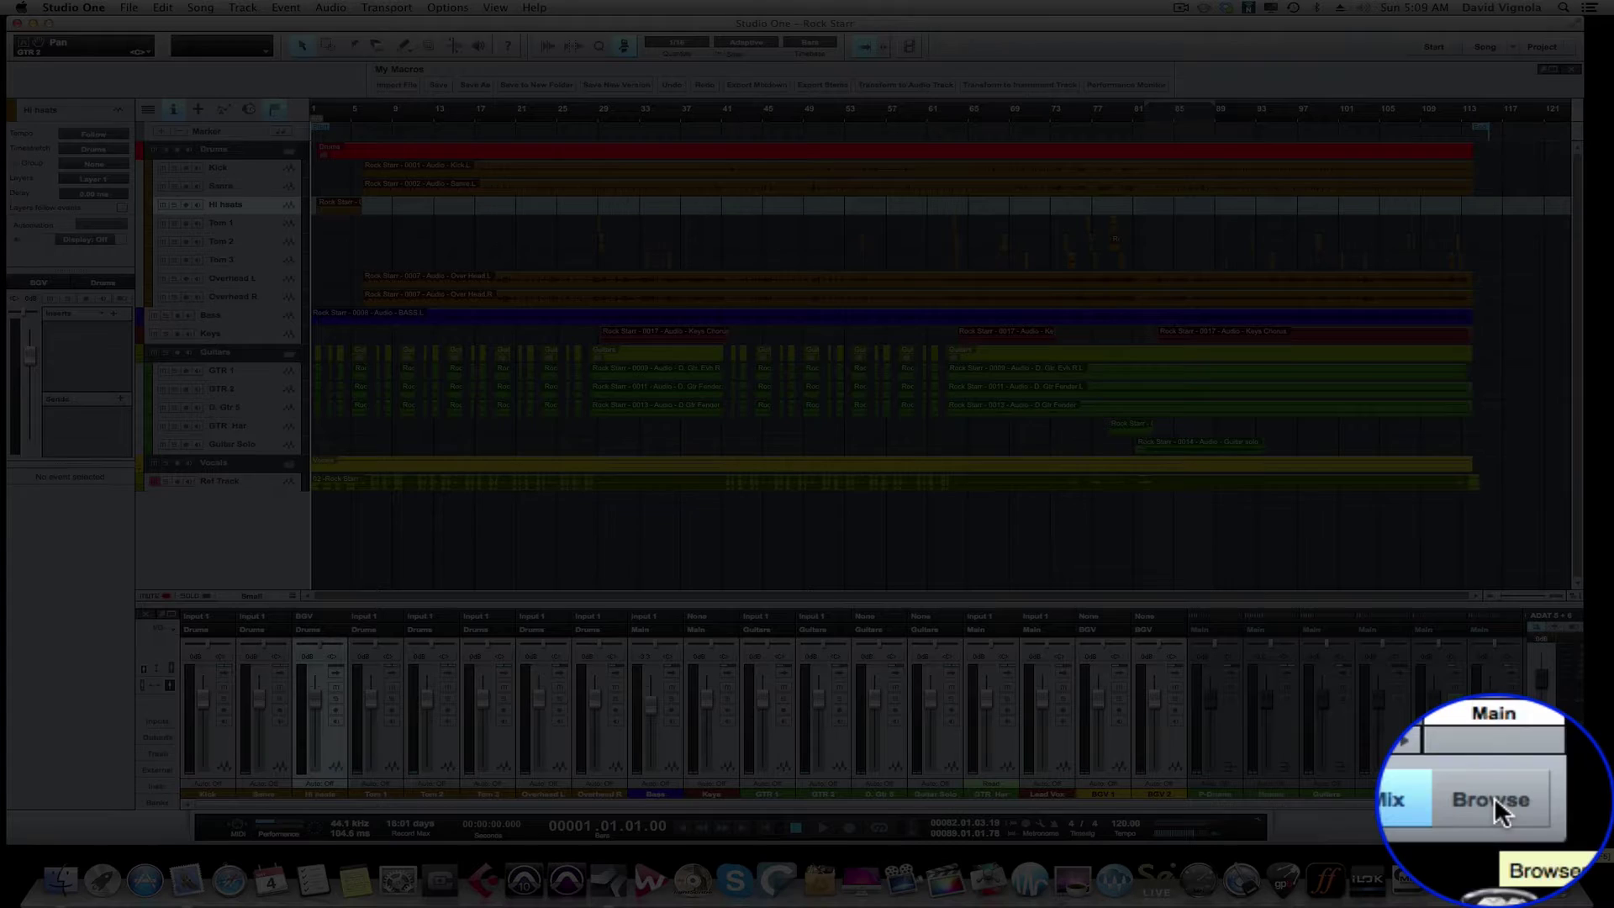
Step: Show the song's pooled audio files in the Browser's Files > Pool view and open the Song menu
left_click(1554, 827)
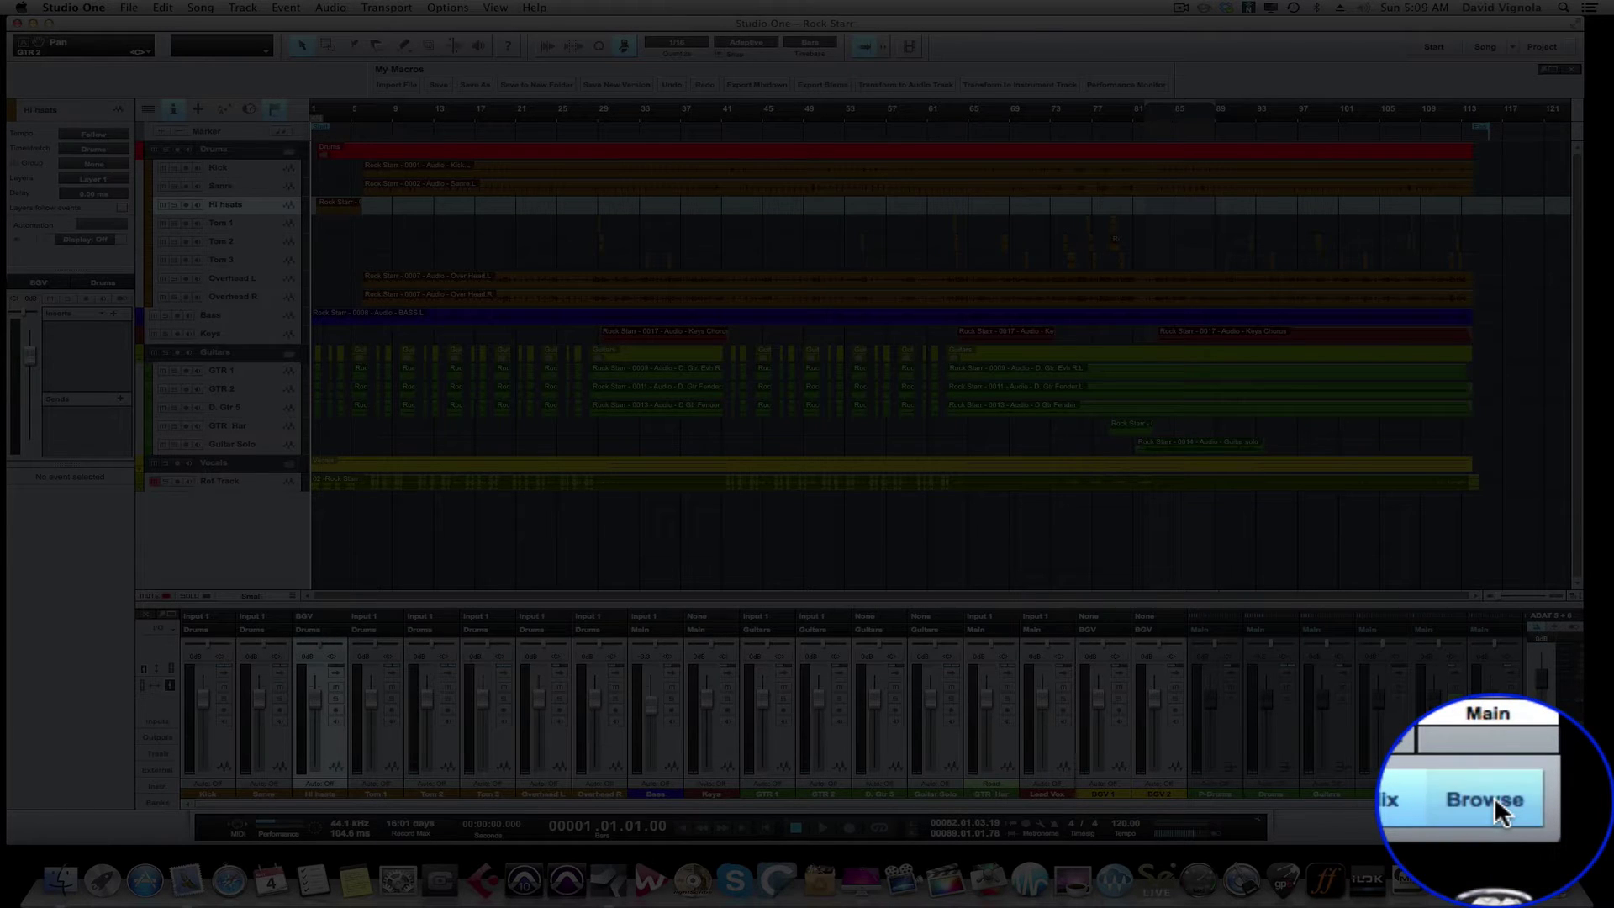
left_click(1492, 802)
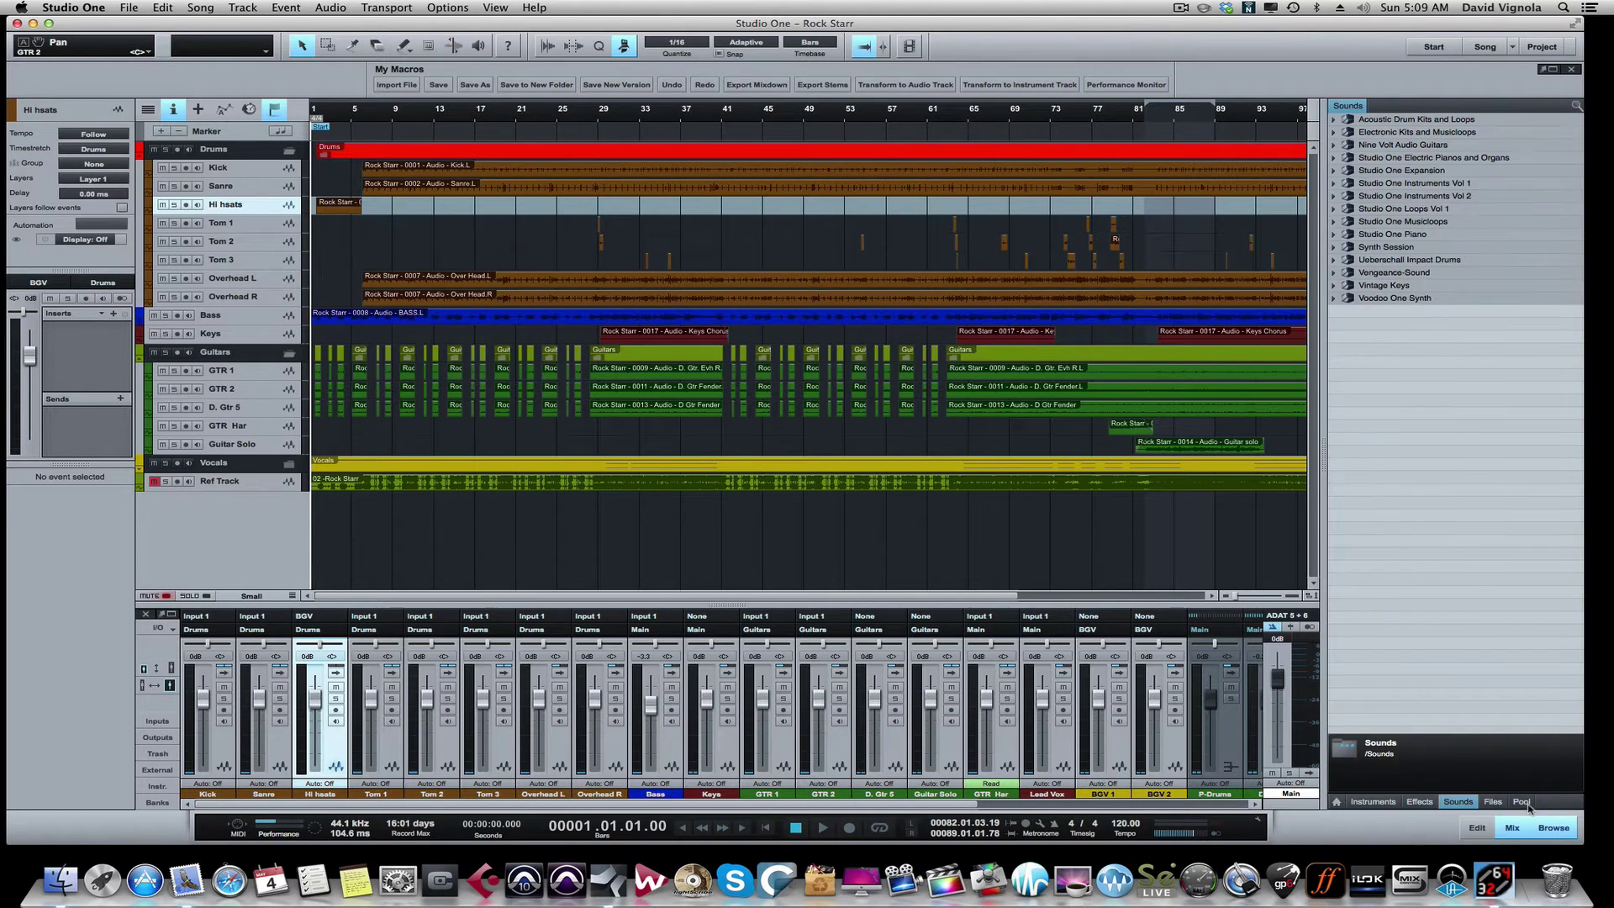
left_click(1522, 801)
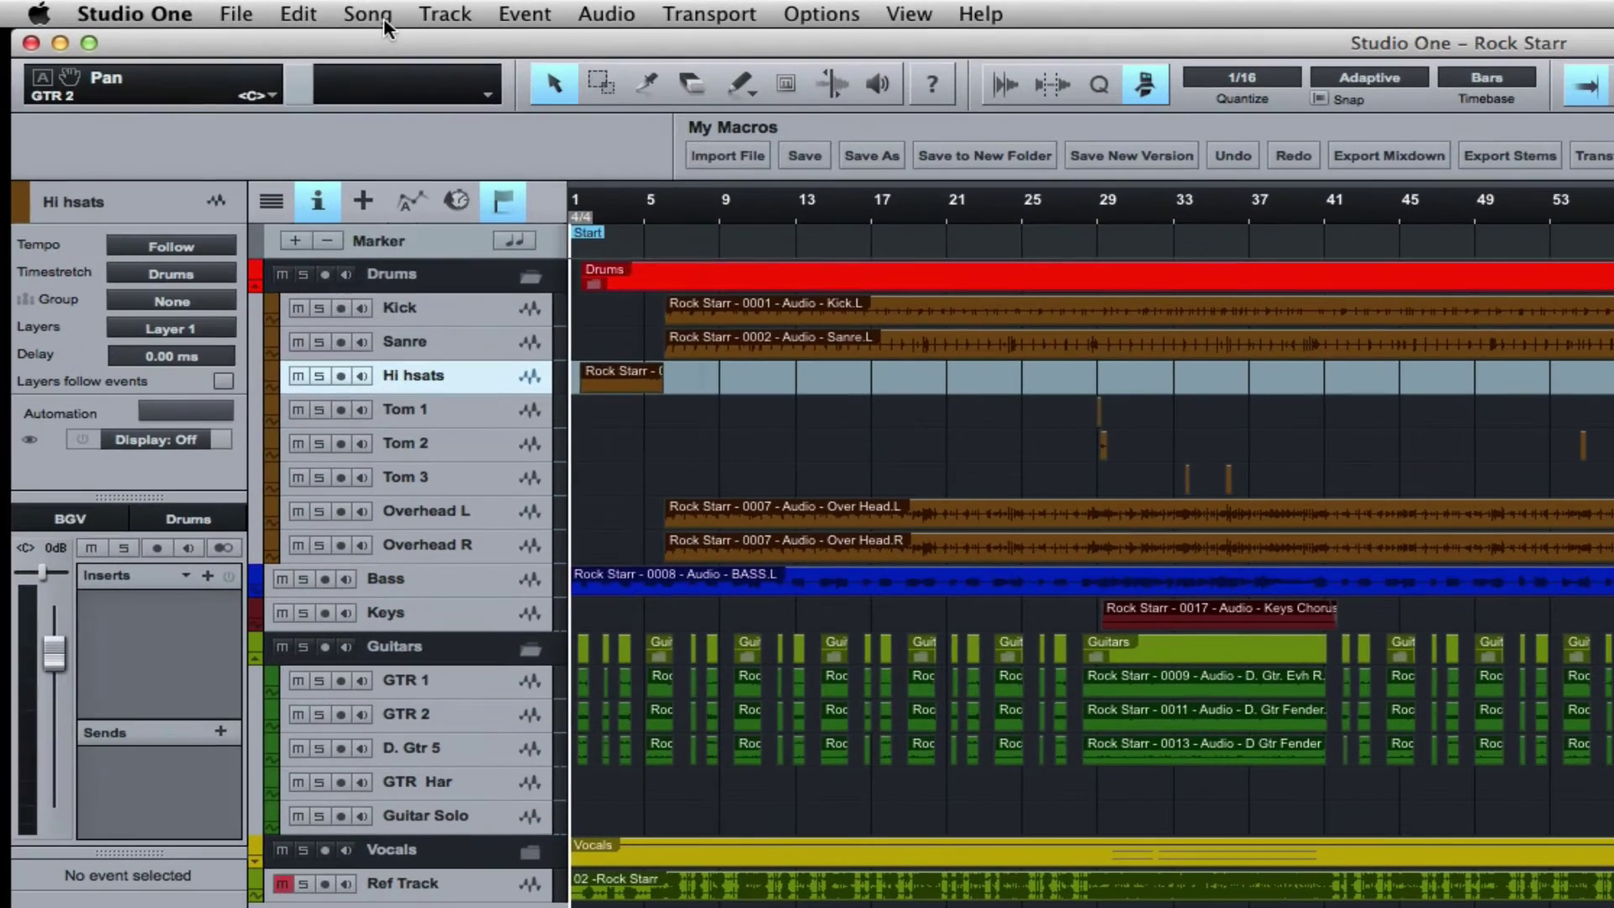
left_click(208, 8)
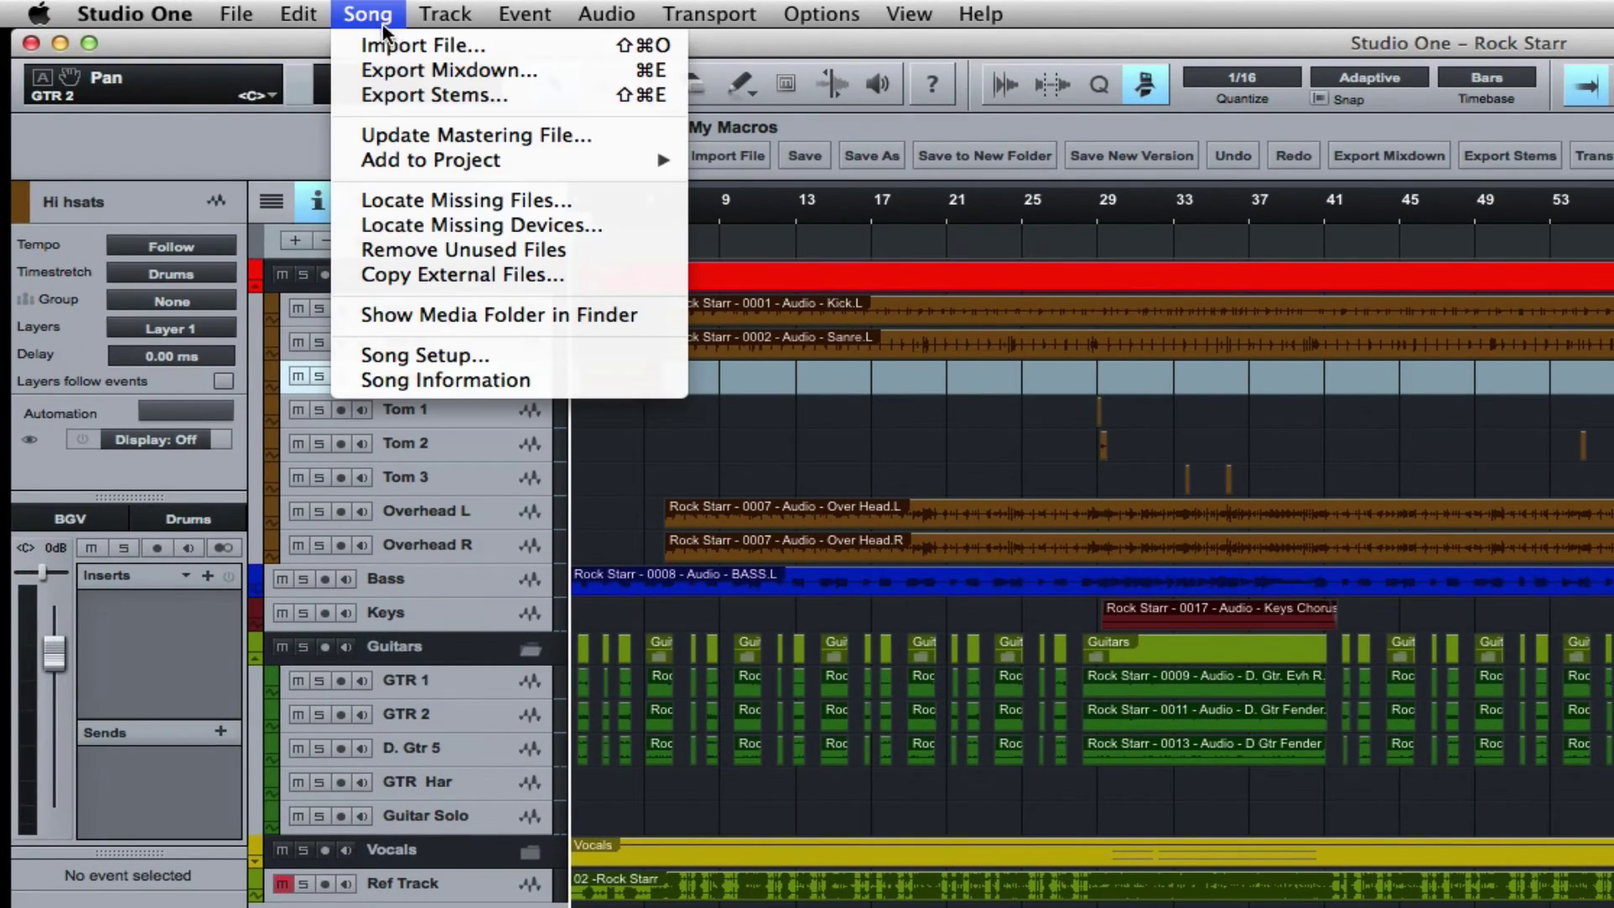
Step: Remove the song's unused audio files with Delete Files permanently ticked
left_click(408, 250)
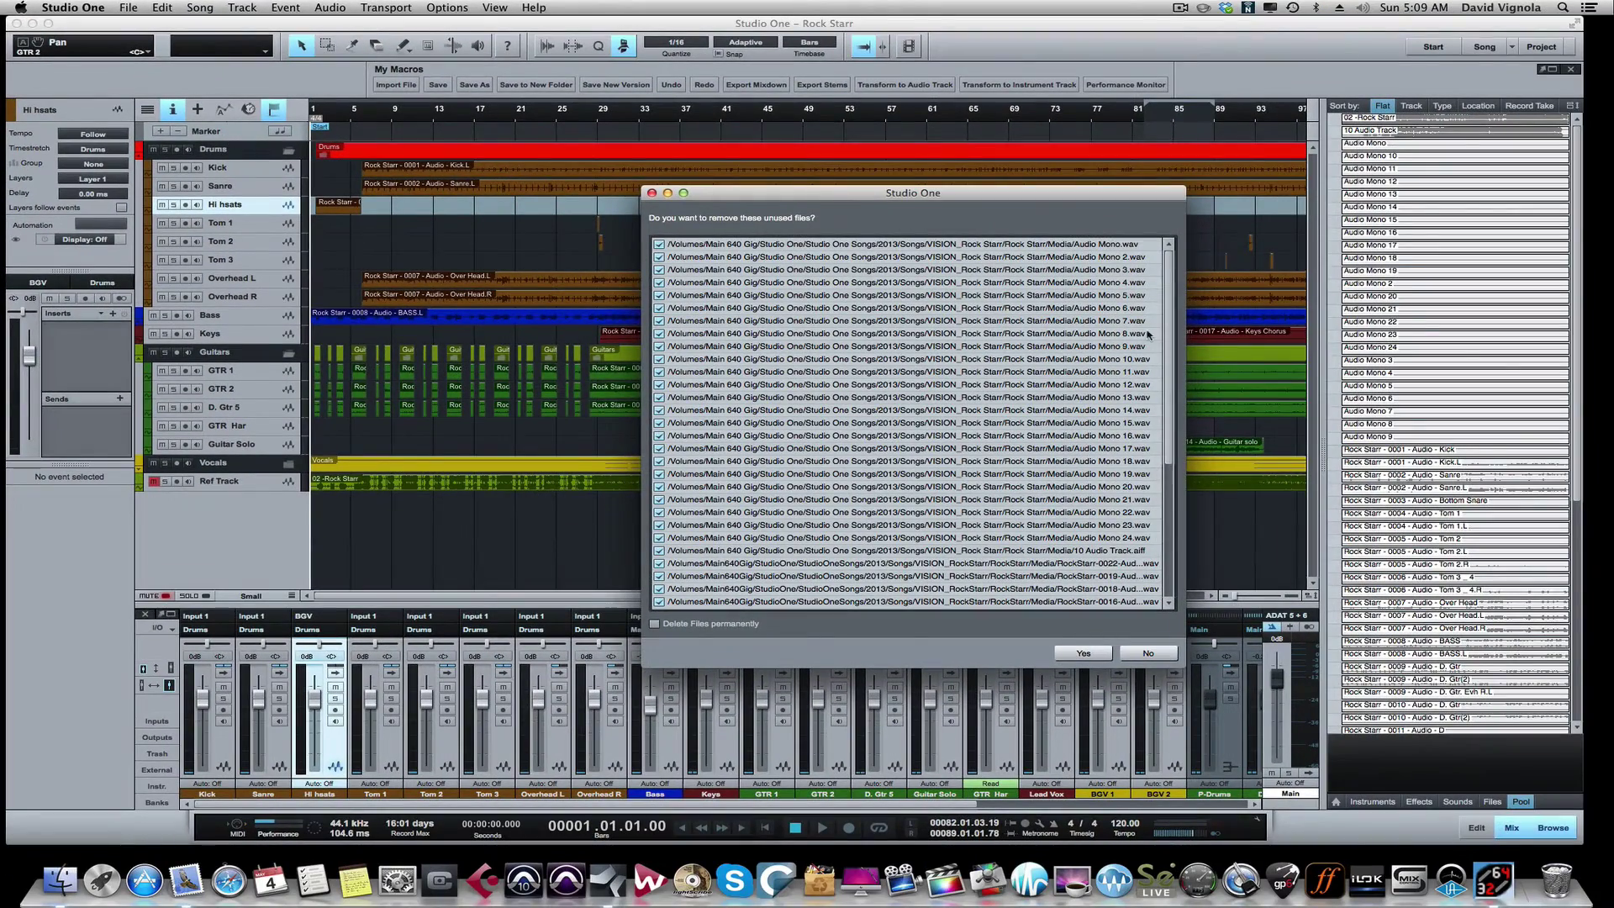
left_click_drag(1165, 294, 1164, 446)
scroll(1164, 445, "up", 6)
left_click_drag(1182, 665, 1281, 715)
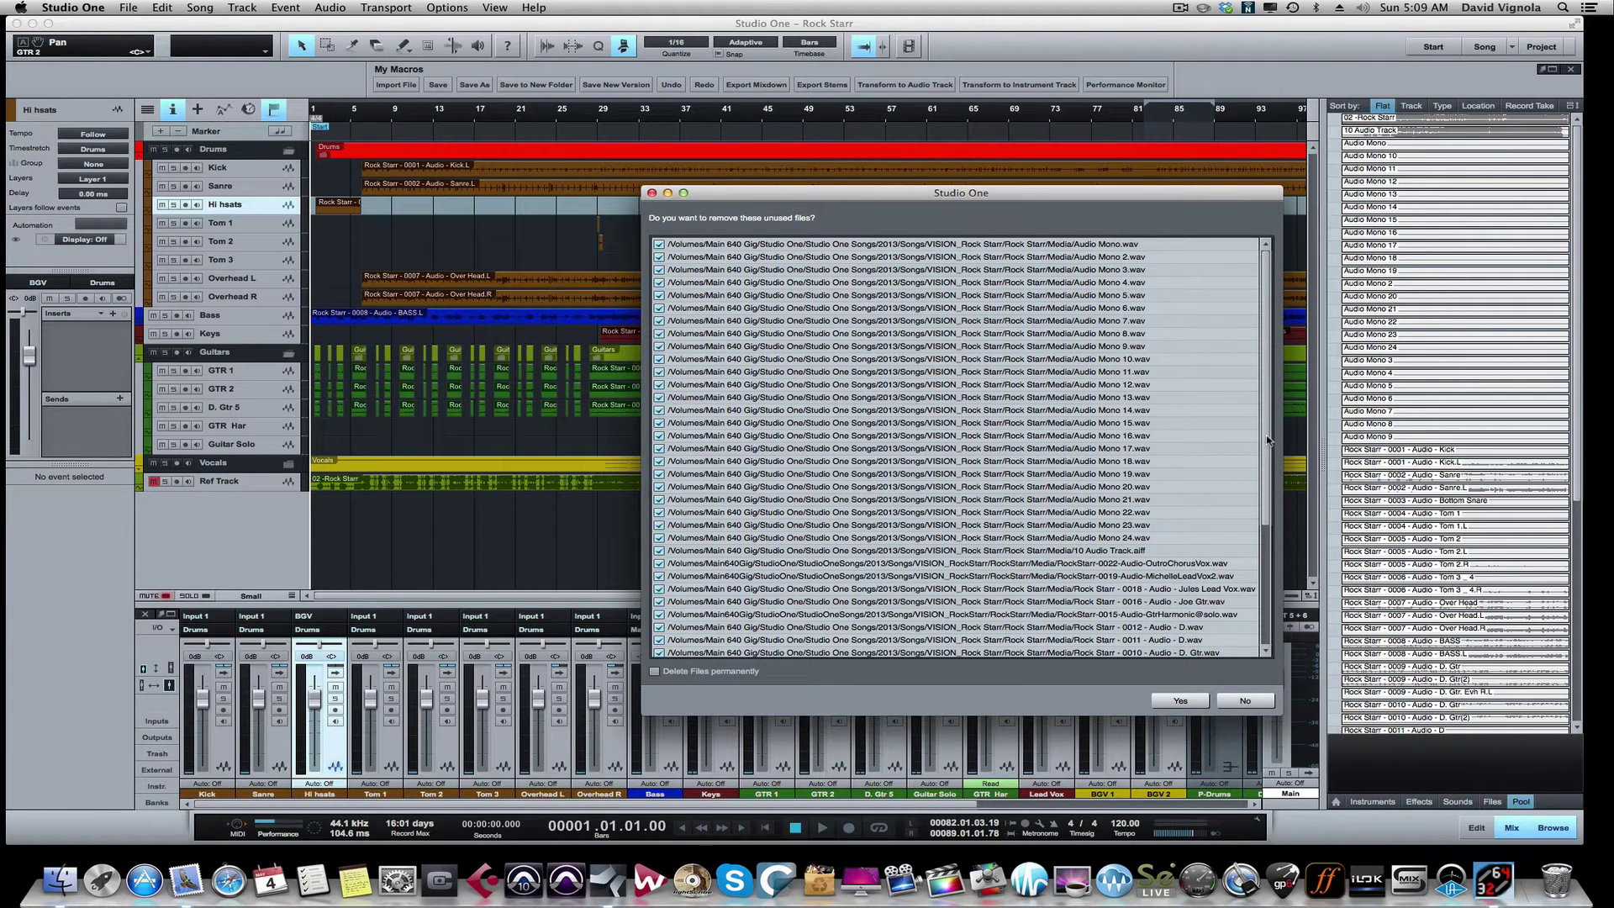
scroll(1264, 439, "down", 3)
scroll(1265, 439, "up", 3)
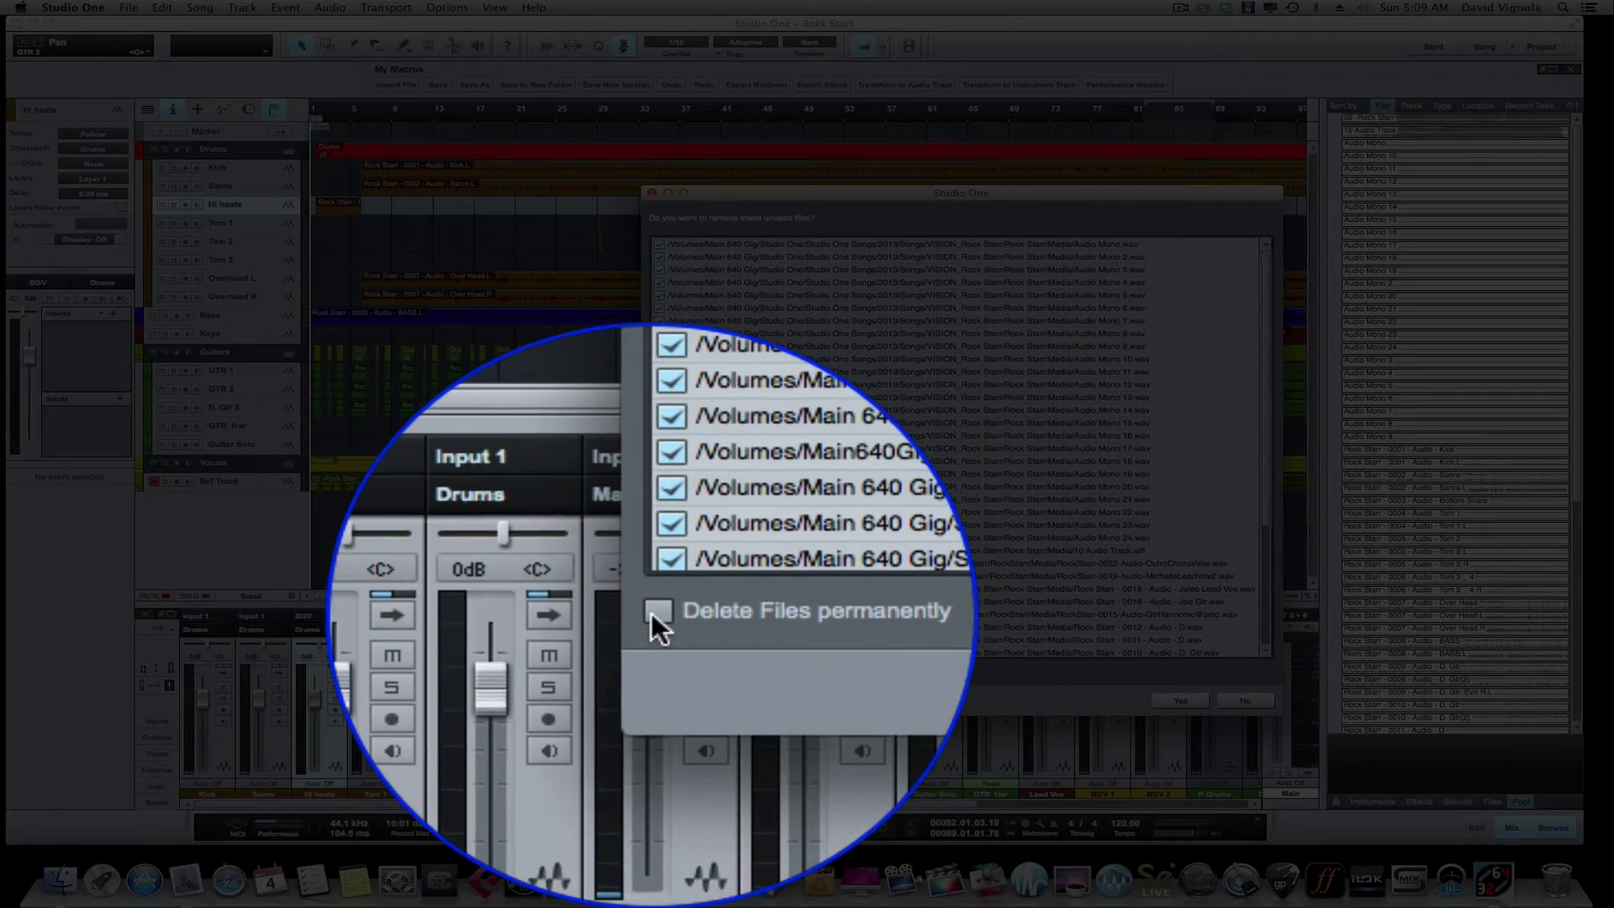
left_click(655, 612)
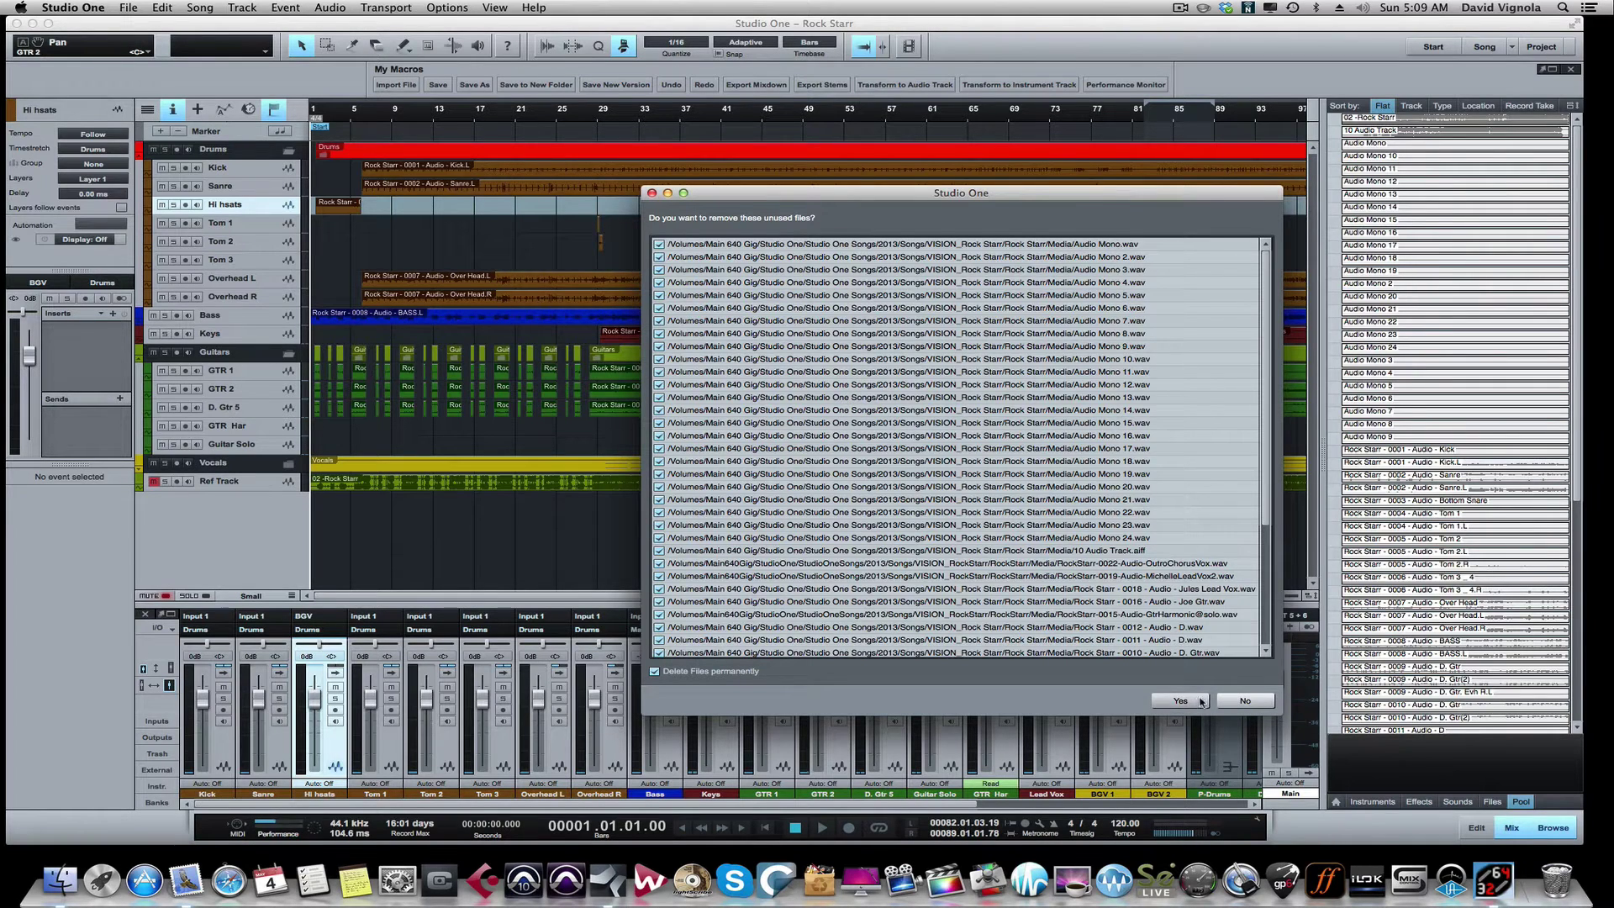
left_click(1201, 701)
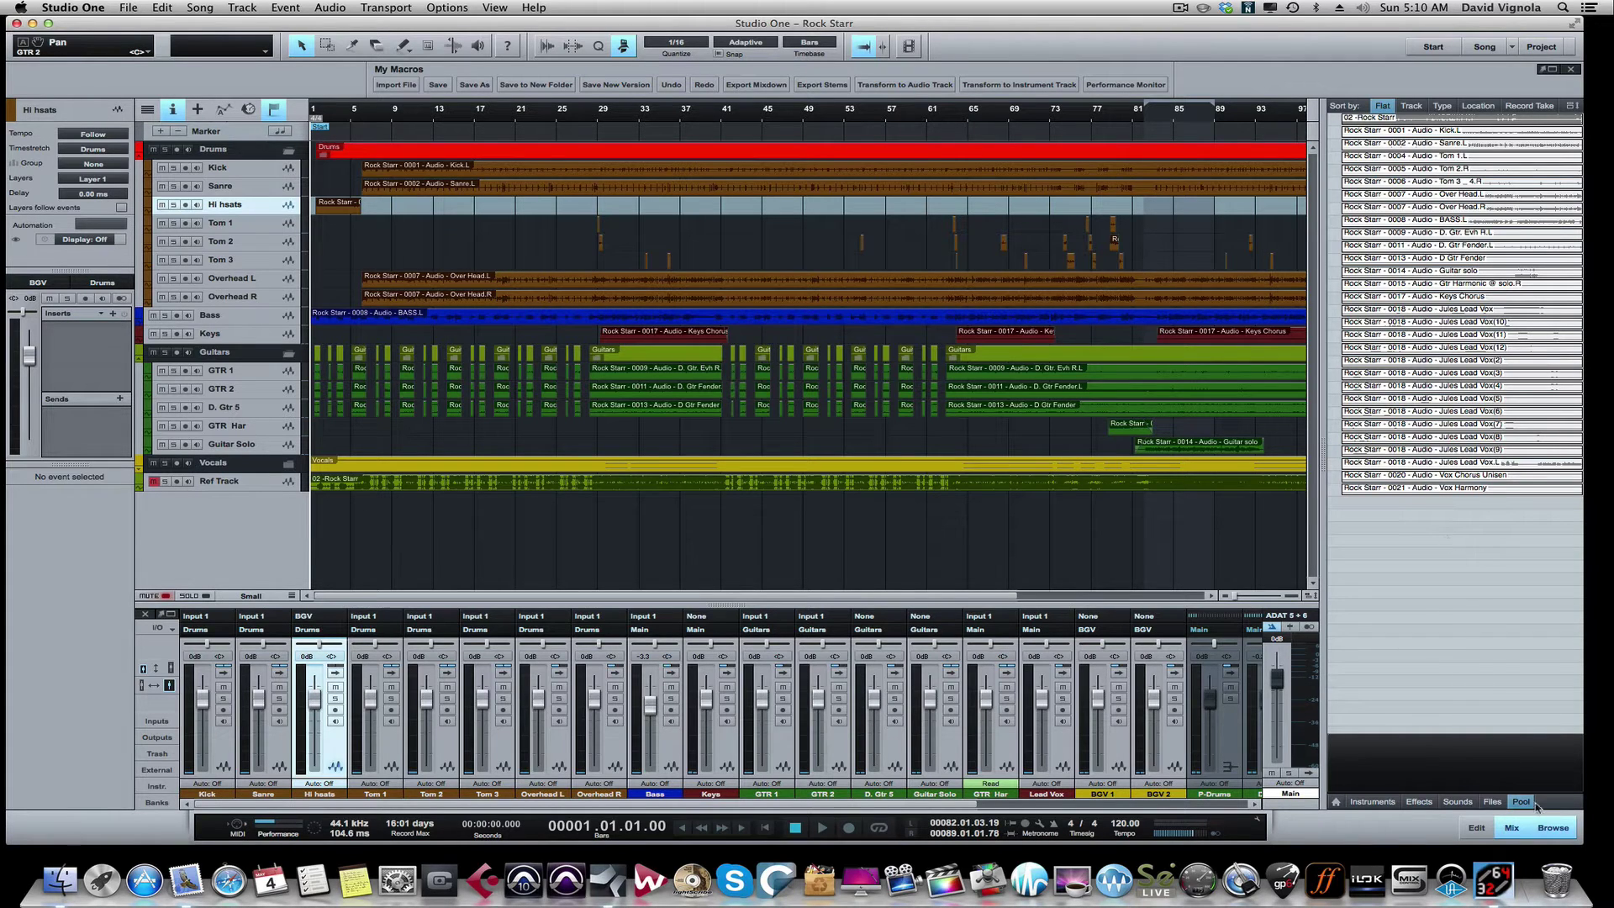
Step: Close the Browser and save the song to a new Desktop folder 'Studio One Test Session'
left_click(1548, 827)
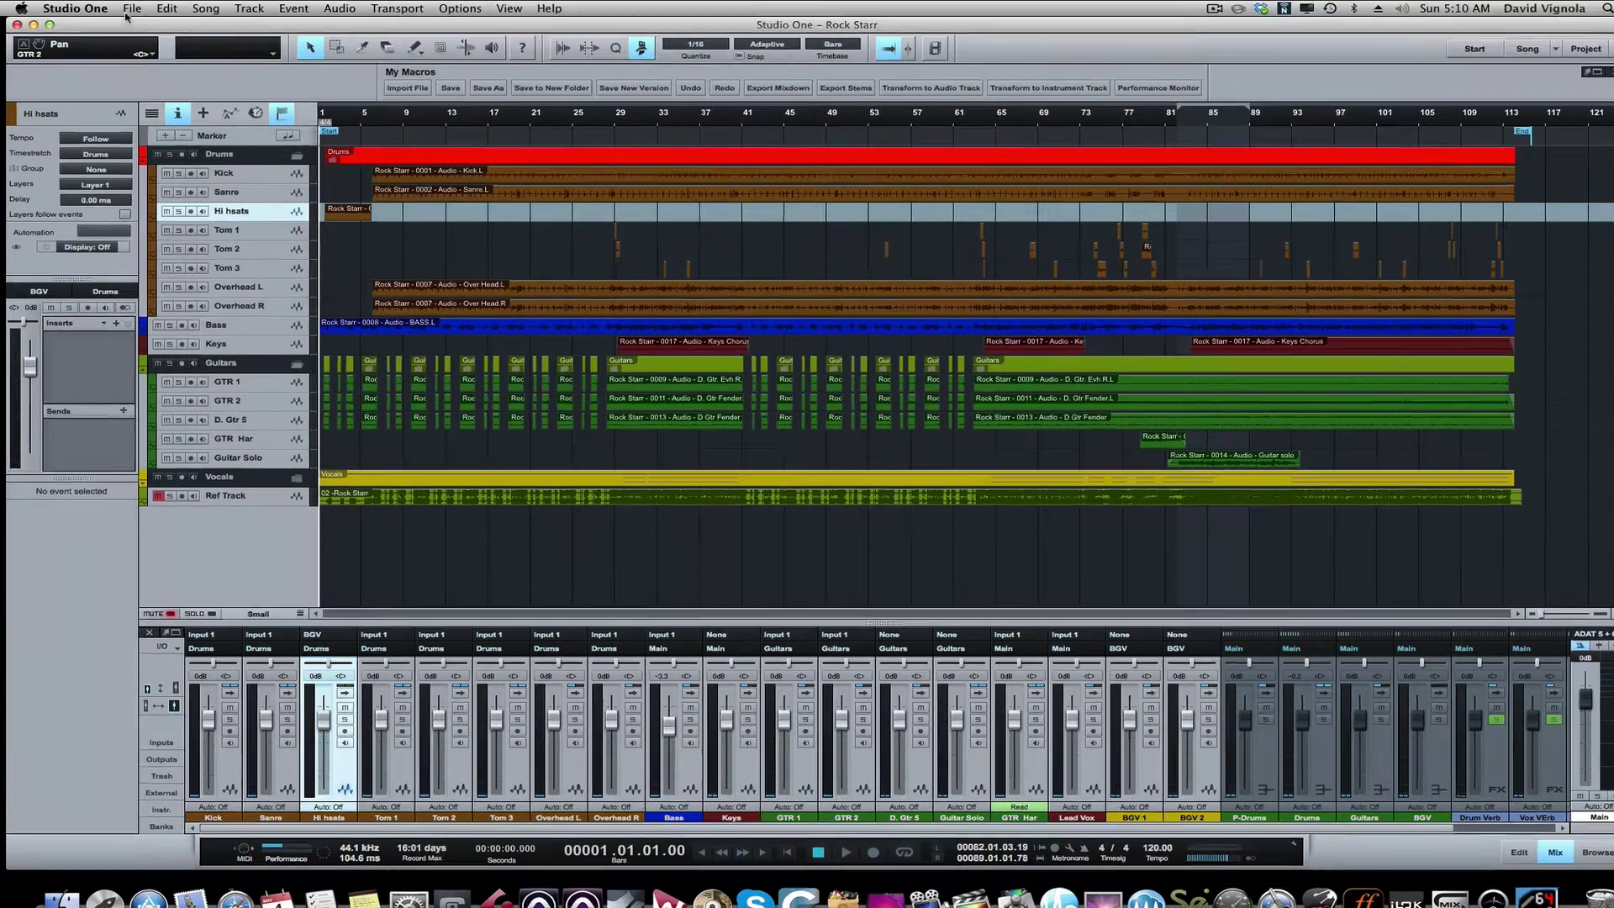
left_click(127, 7)
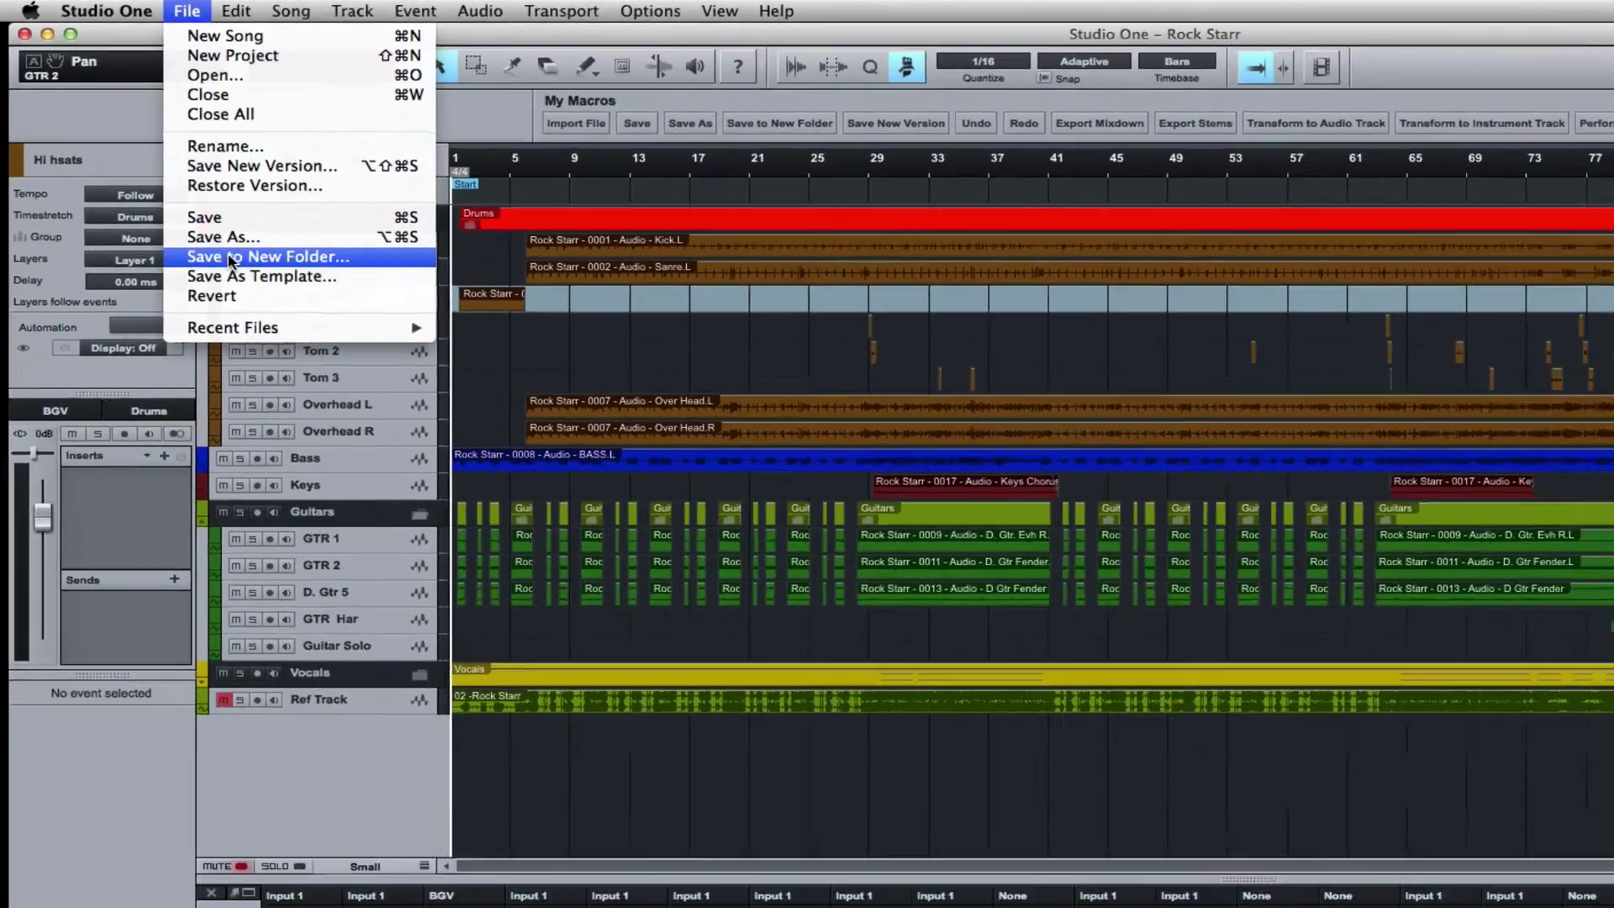
left_click(272, 306)
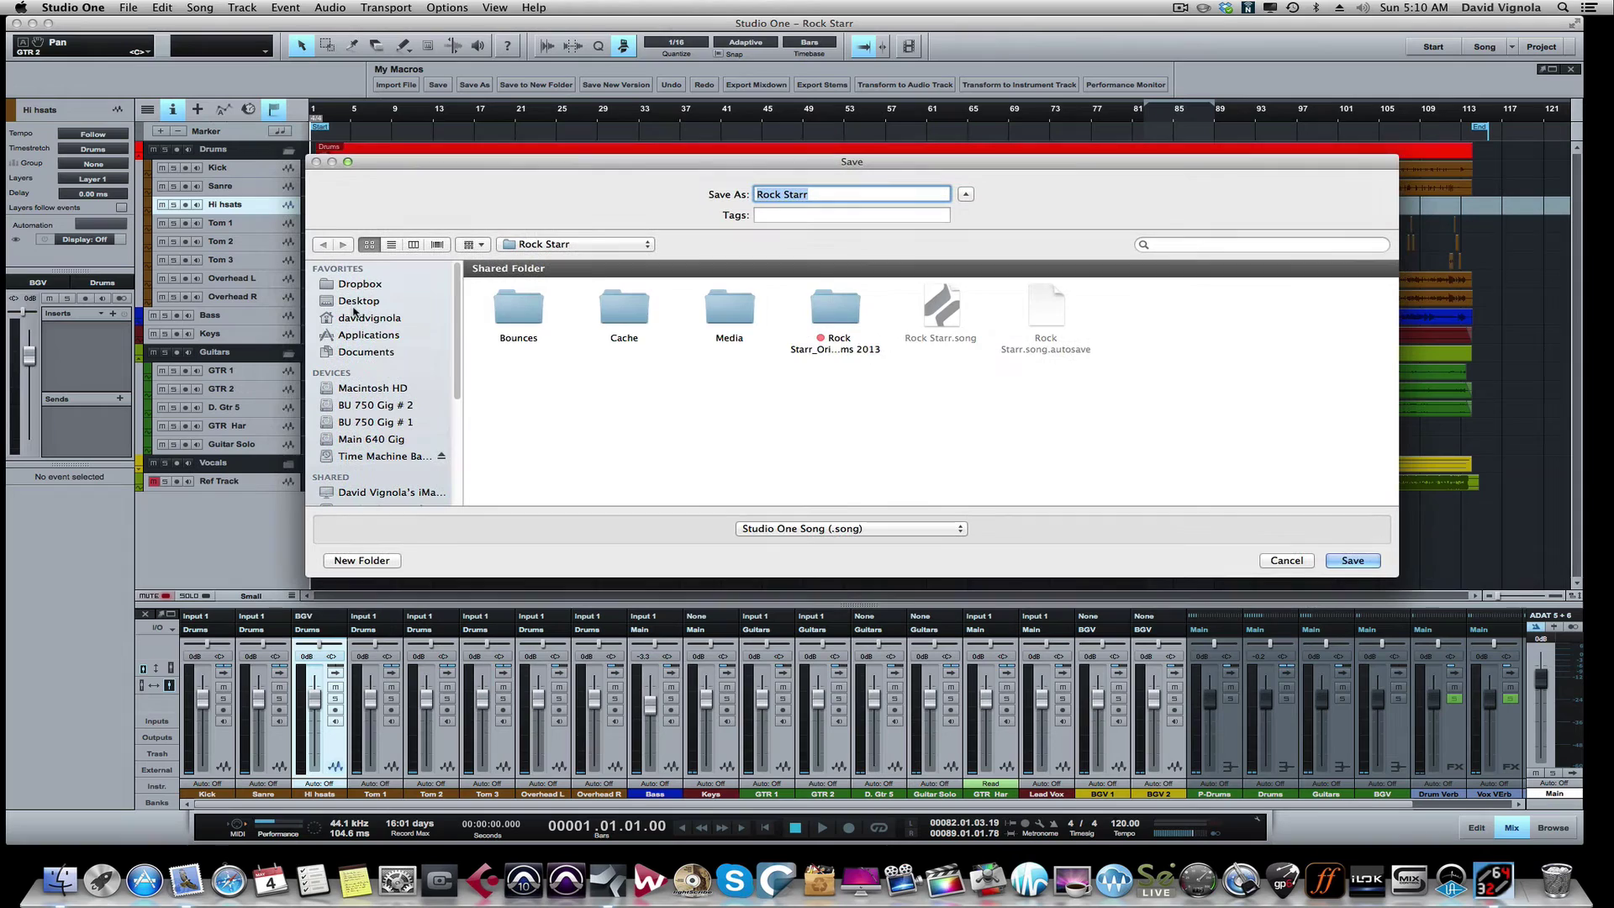
left_click(353, 301)
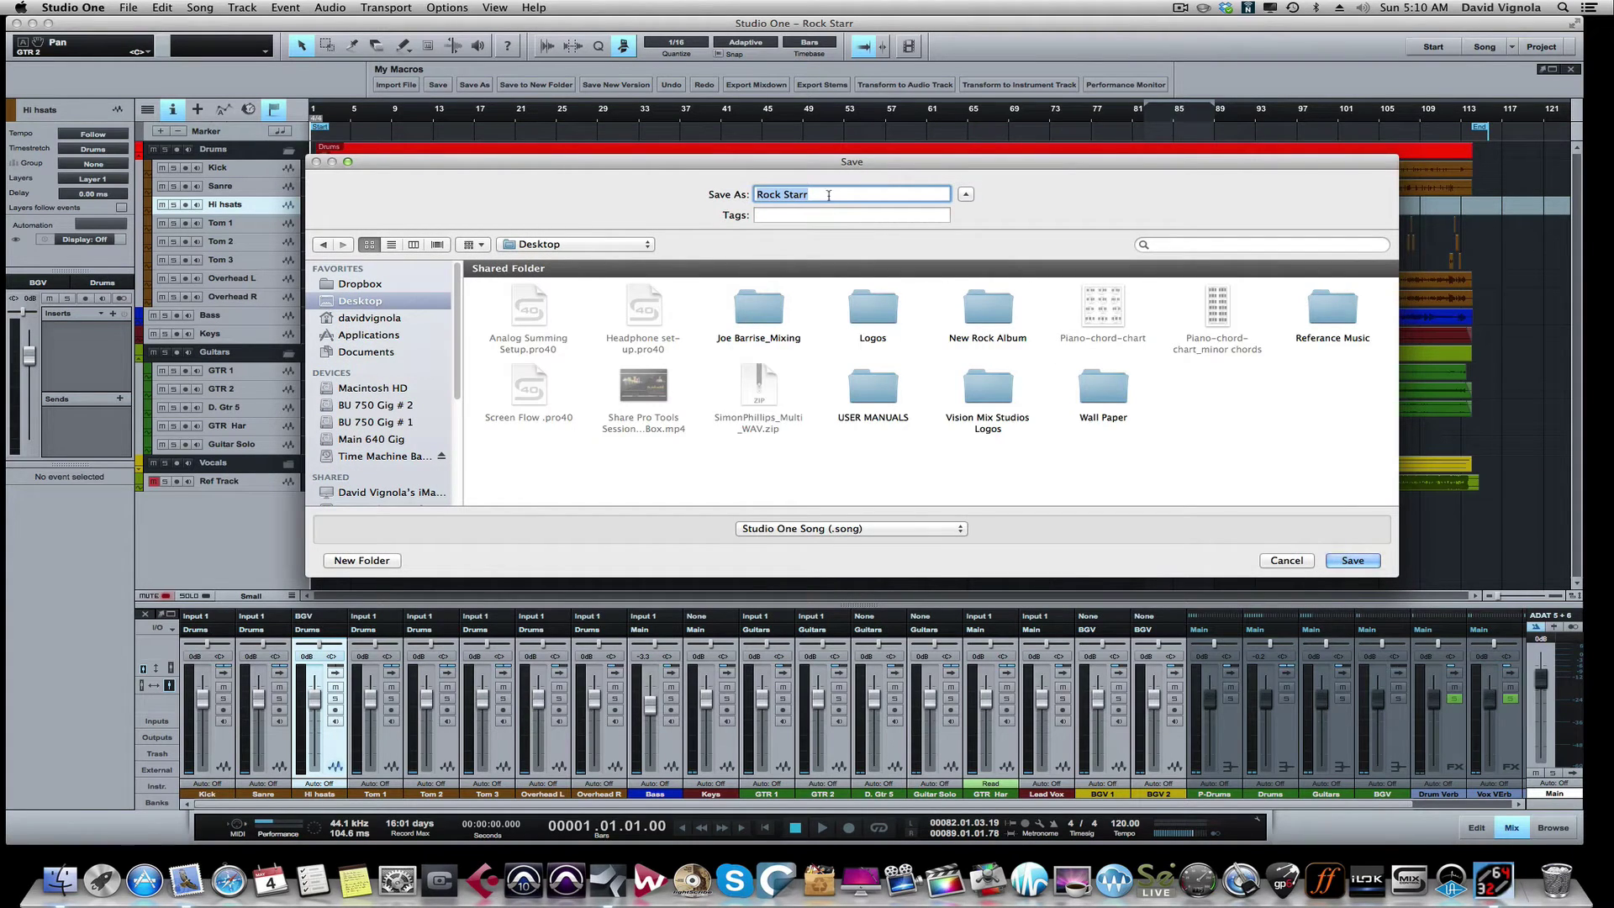
key("BackSpace")
type("Studio One Test Session")
left_click(1350, 561)
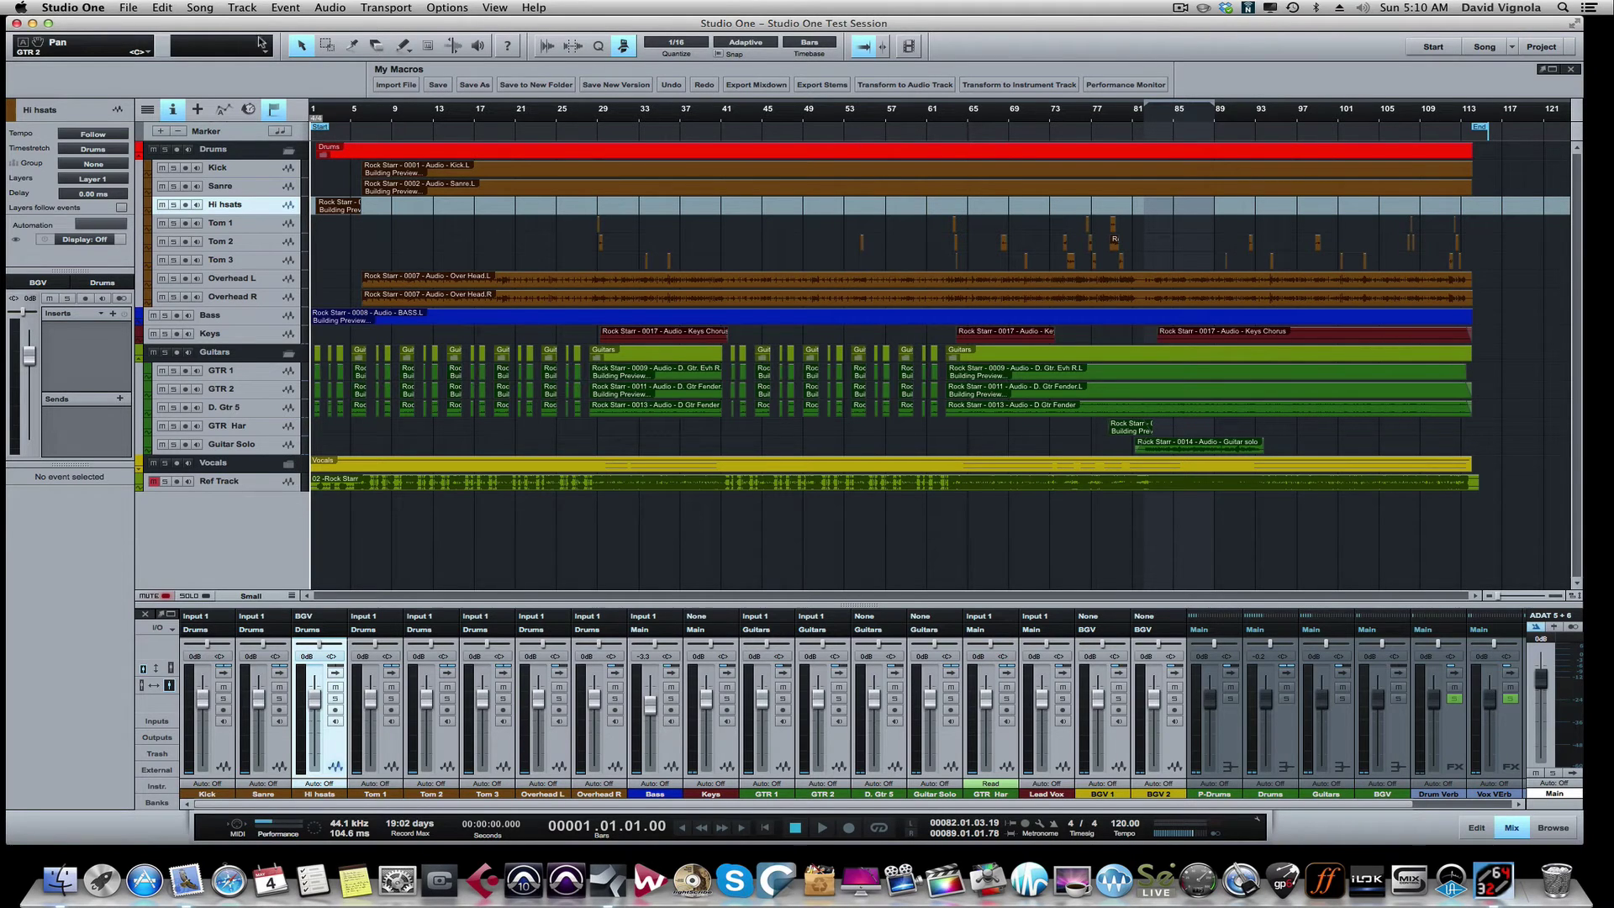
Step: Close the Studio One Test Session song and quit Studio One
left_click(132, 10)
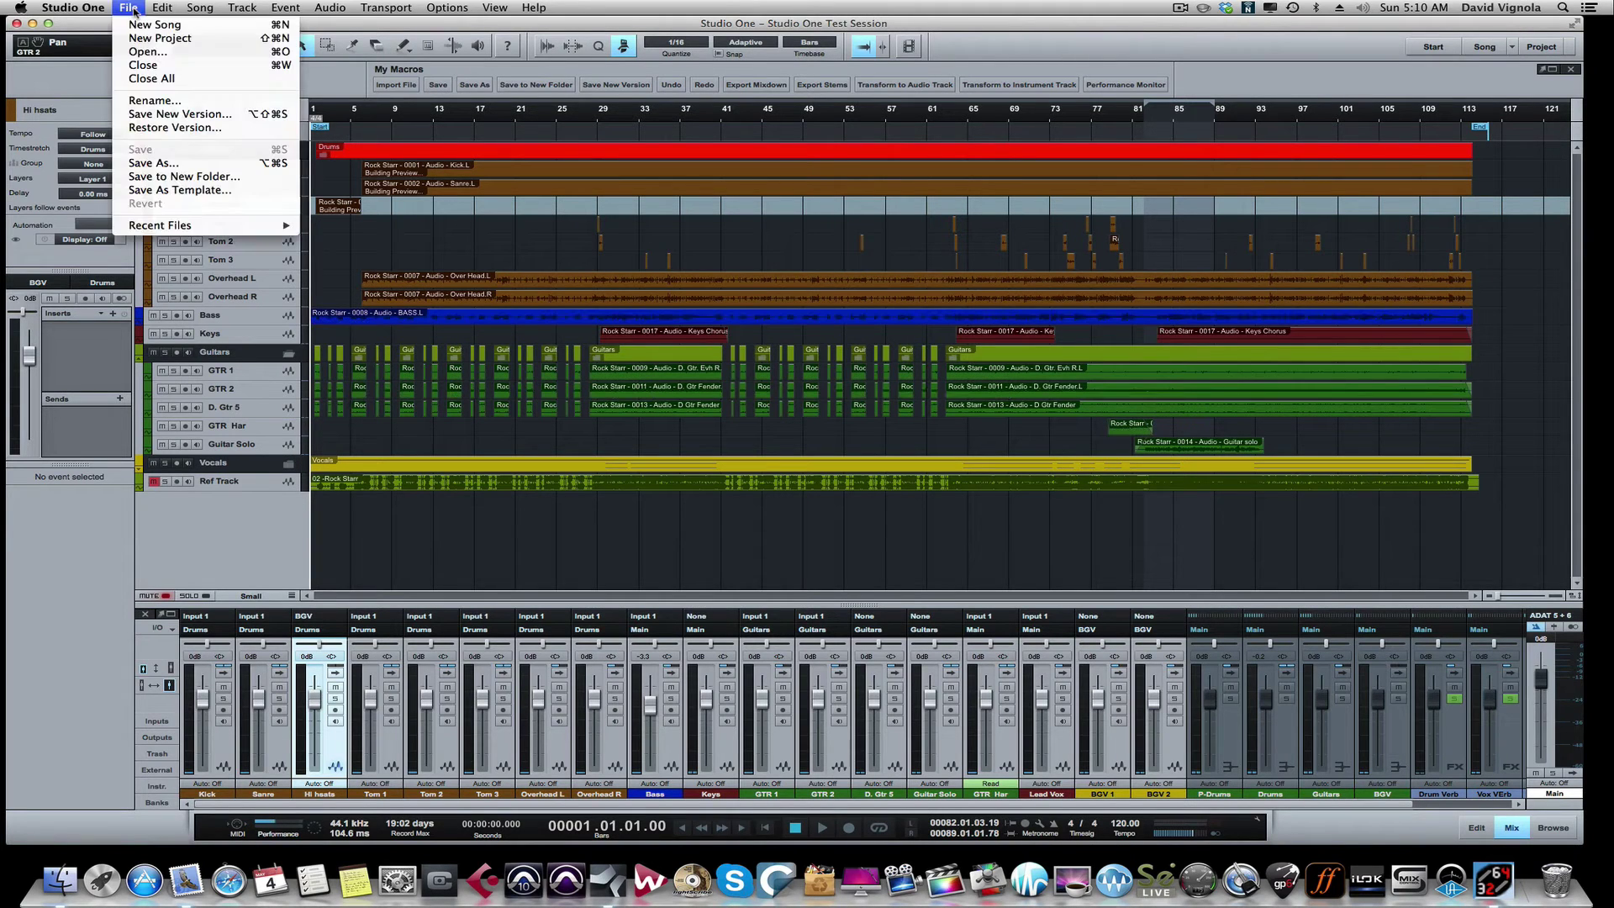
left_click(141, 66)
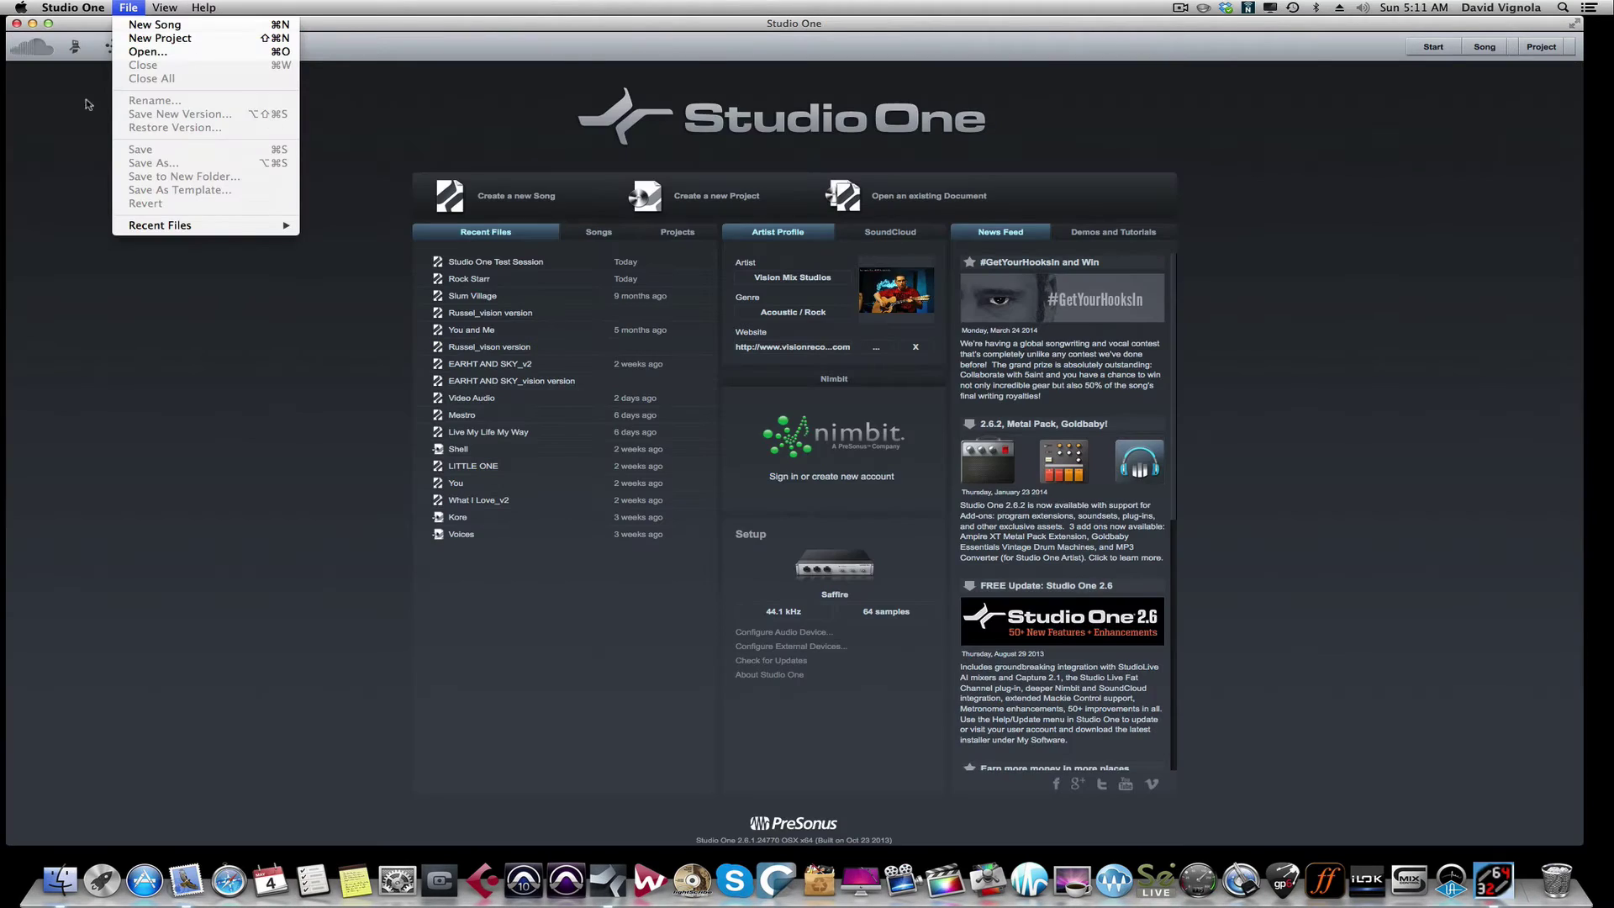
left_click(61, 35)
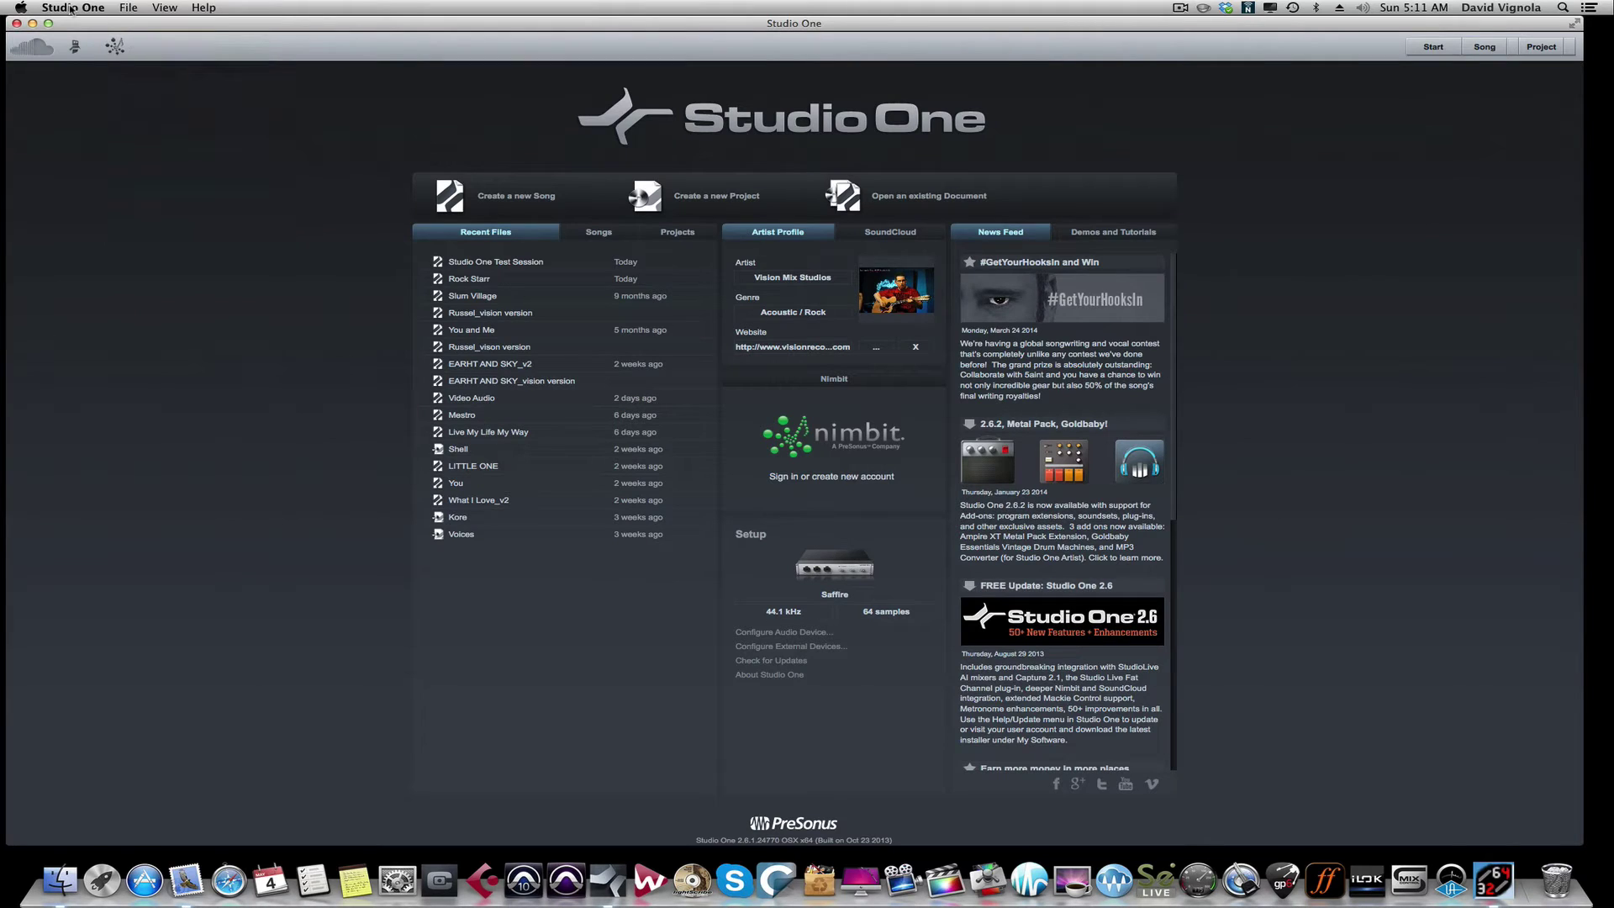
left_click(72, 10)
Step: Show desktop icons and move the Studio One Test Session folder to the middle of the desktop
left_click(138, 273)
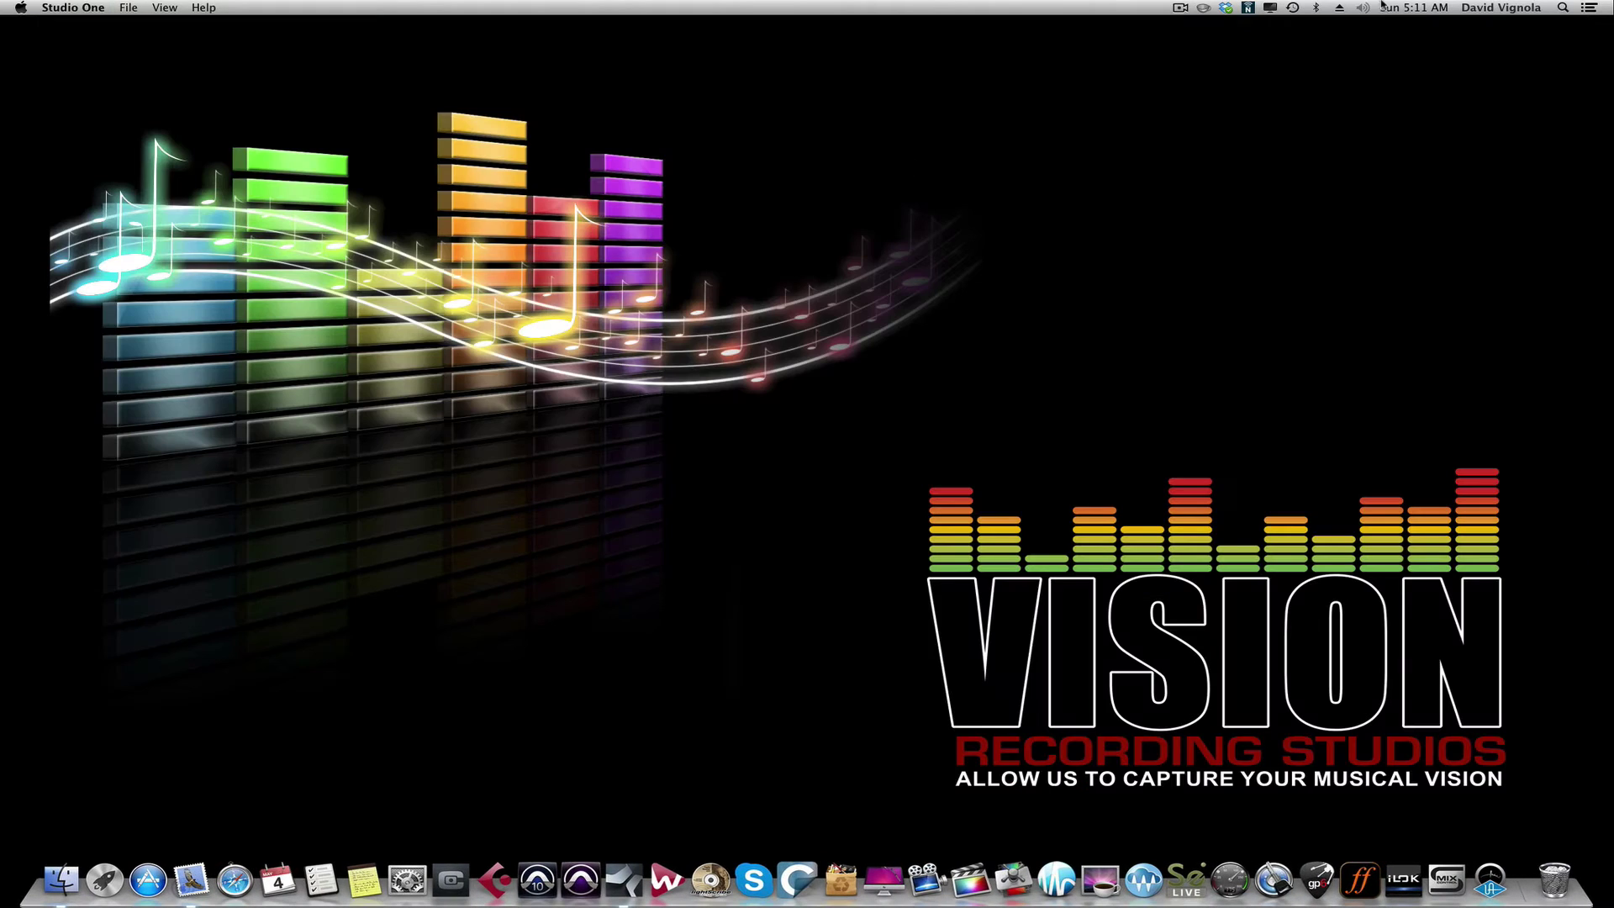
left_click(1176, 11)
left_click(1191, 90)
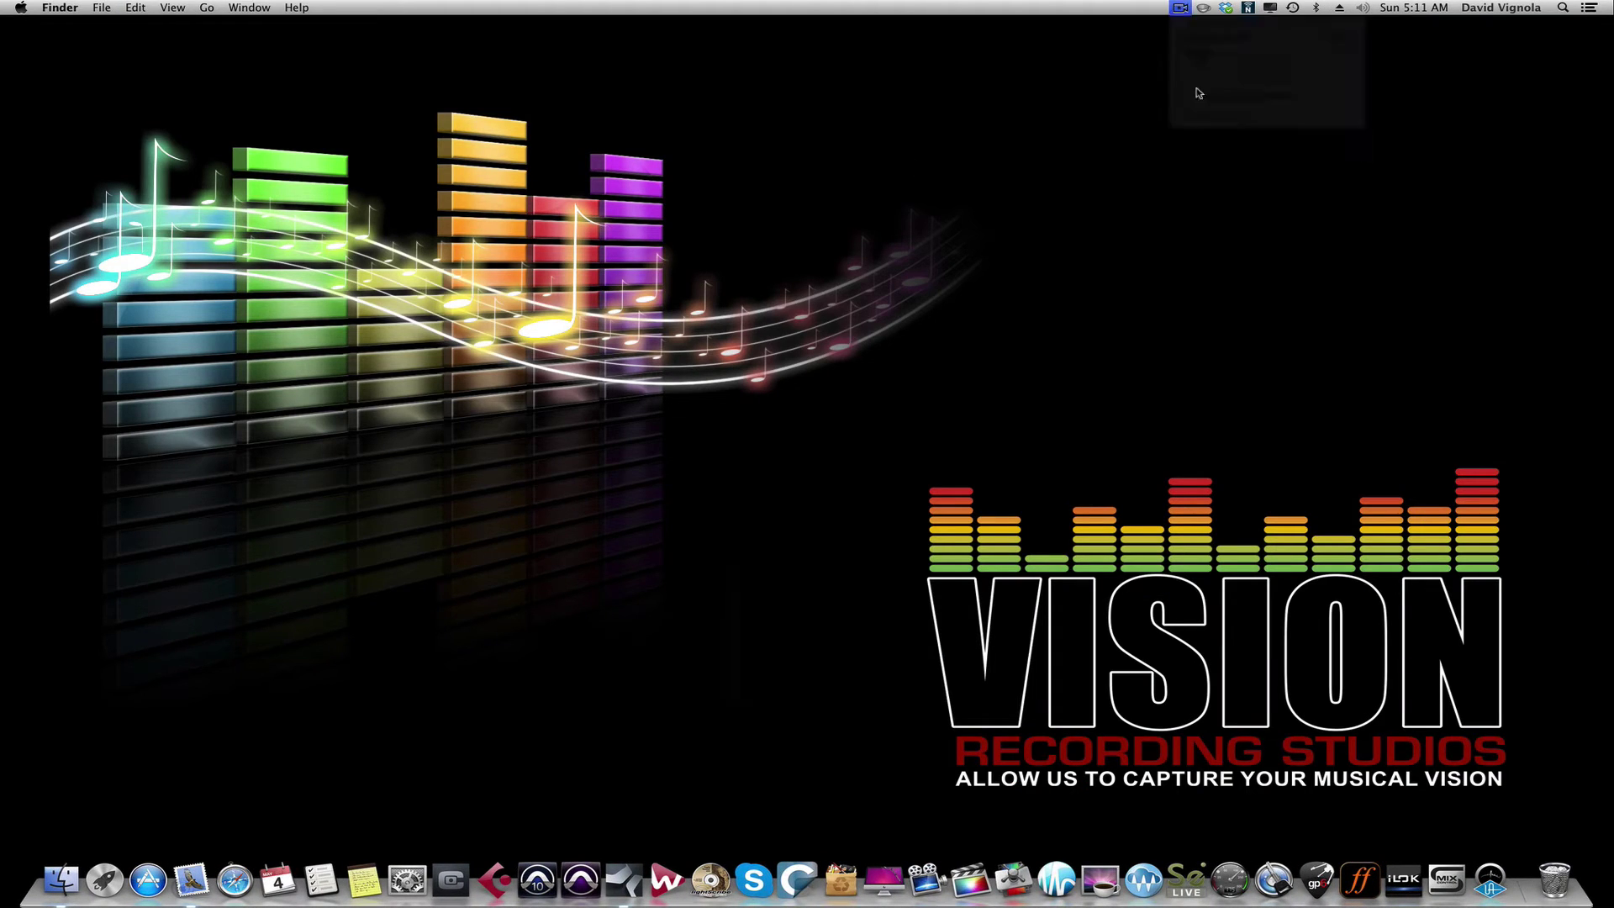
left_click(1181, 10)
left_click(1219, 96)
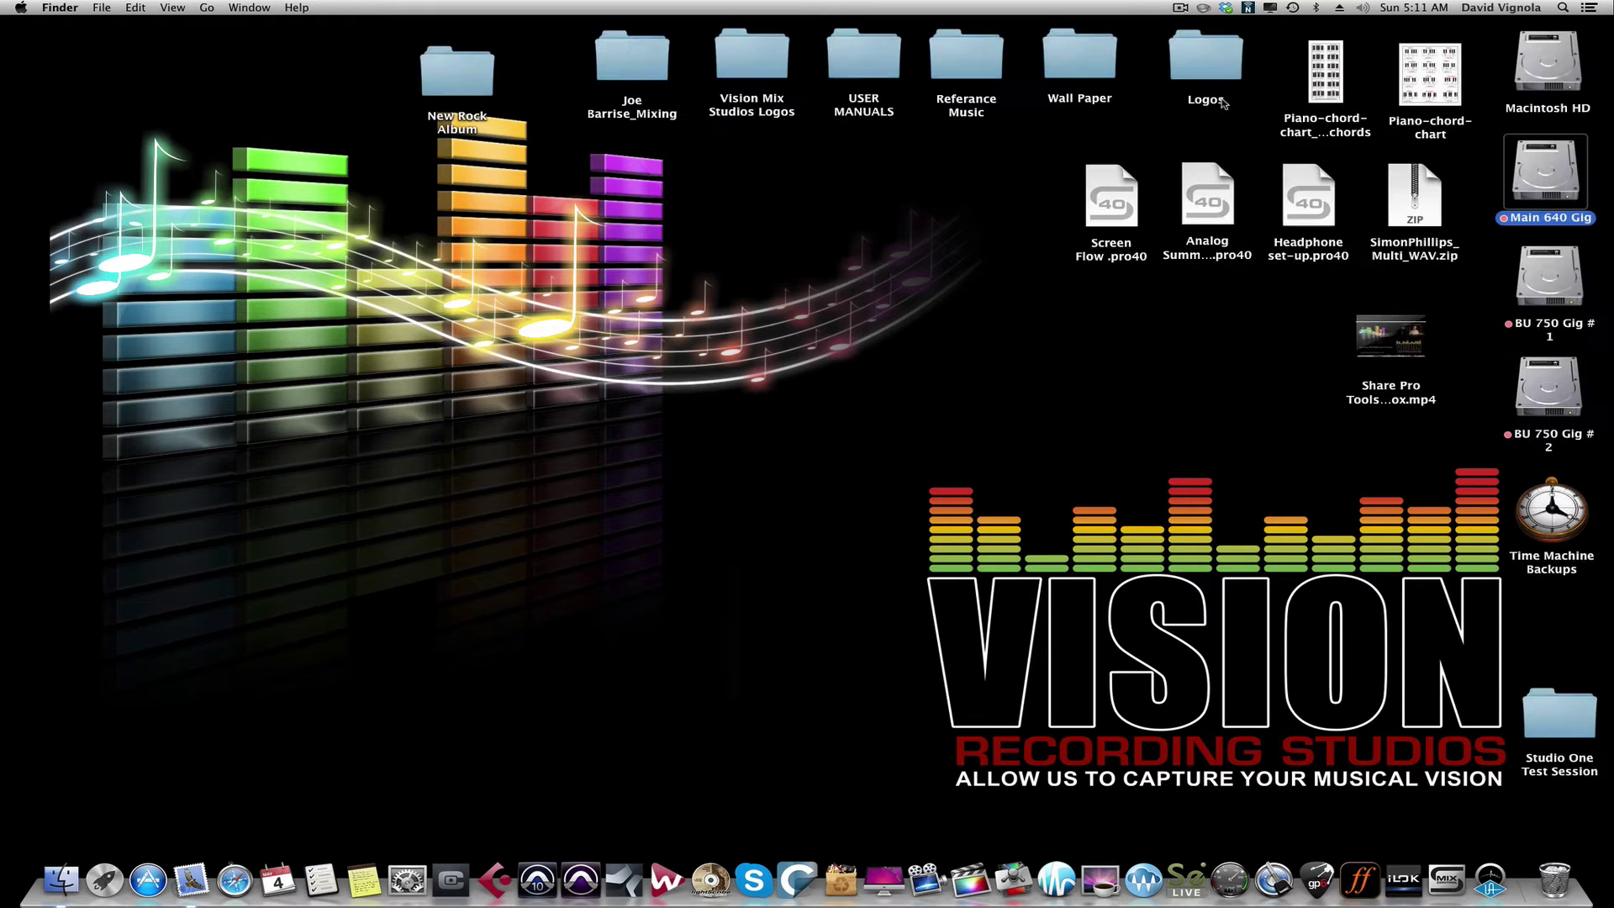
left_click_drag(1546, 710, 779, 446)
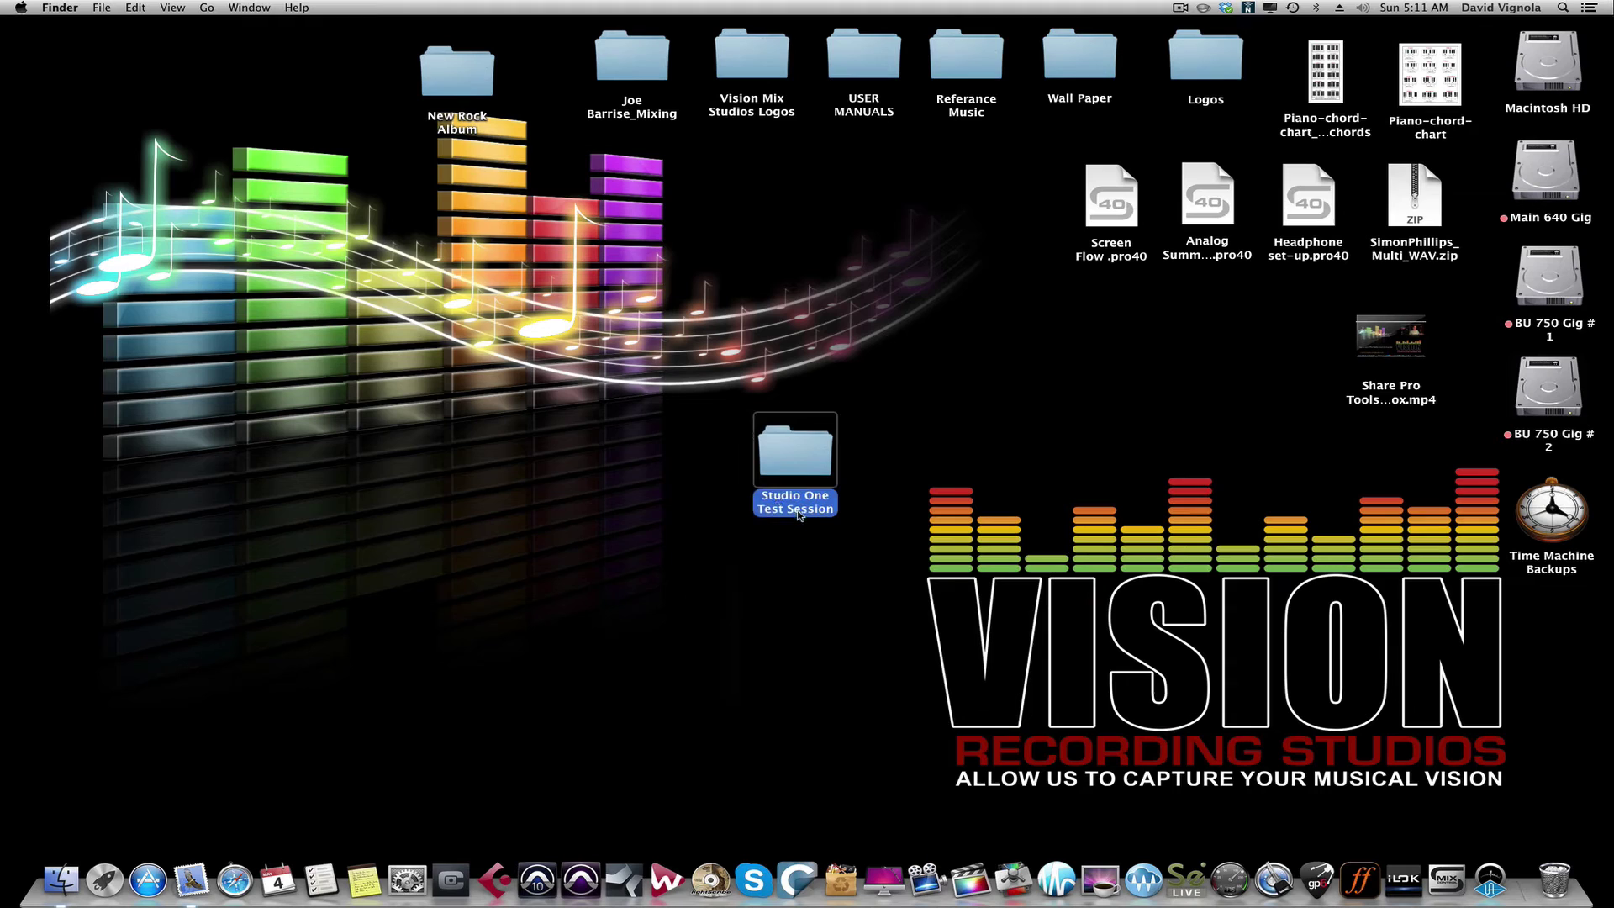
Step: Browse the session's Media and Cache/Images folders, then close the folder window
double_click(787, 462)
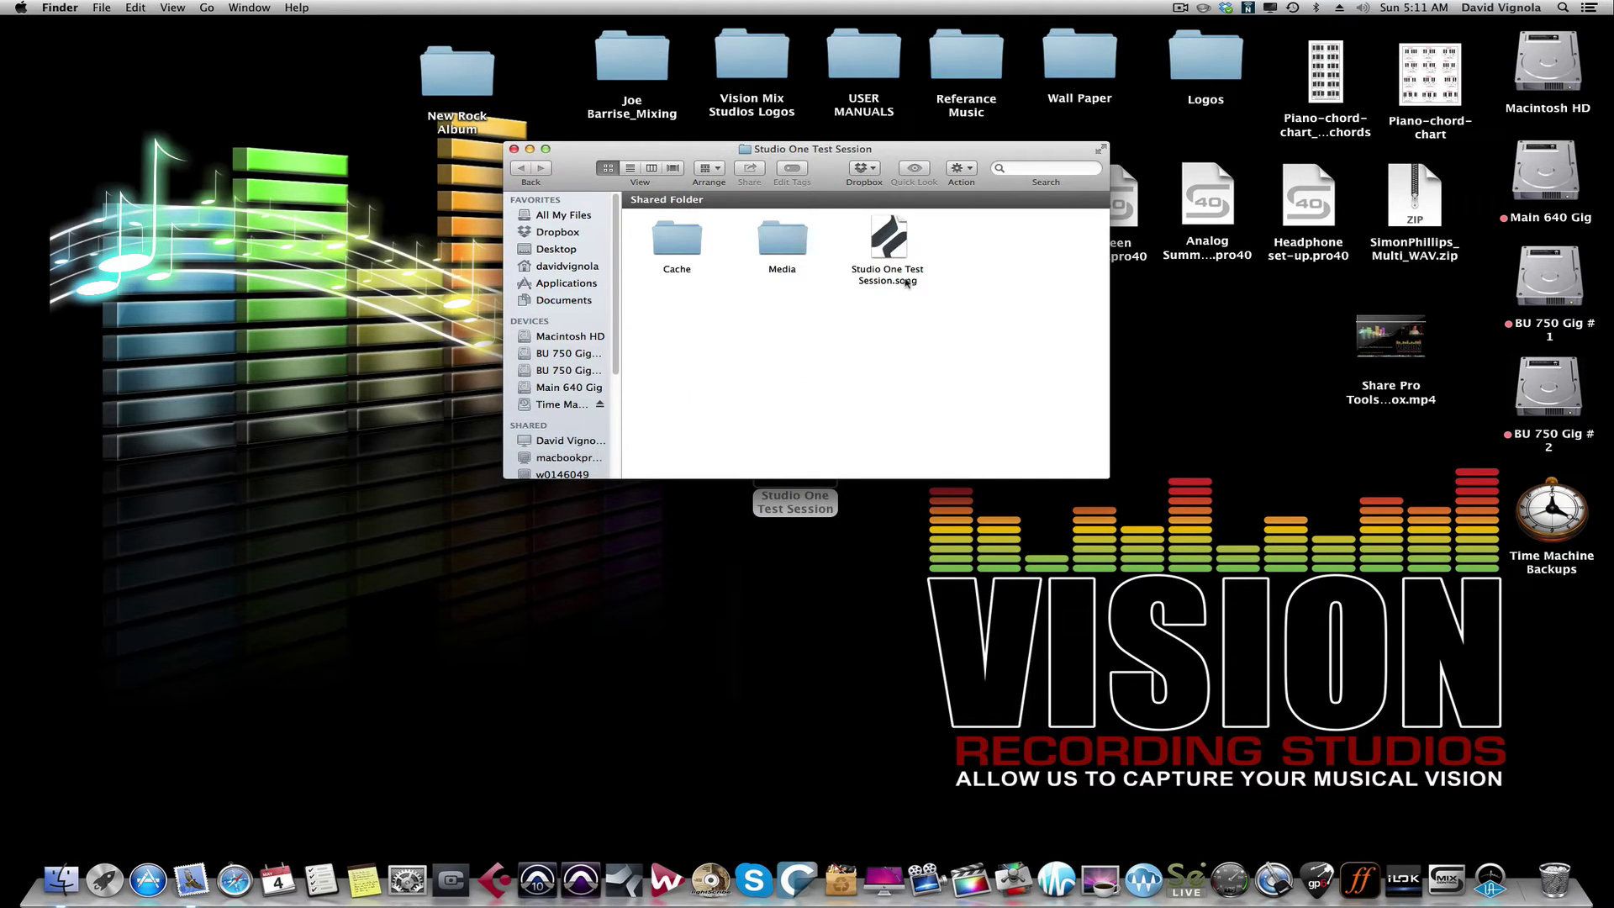
double_click(769, 244)
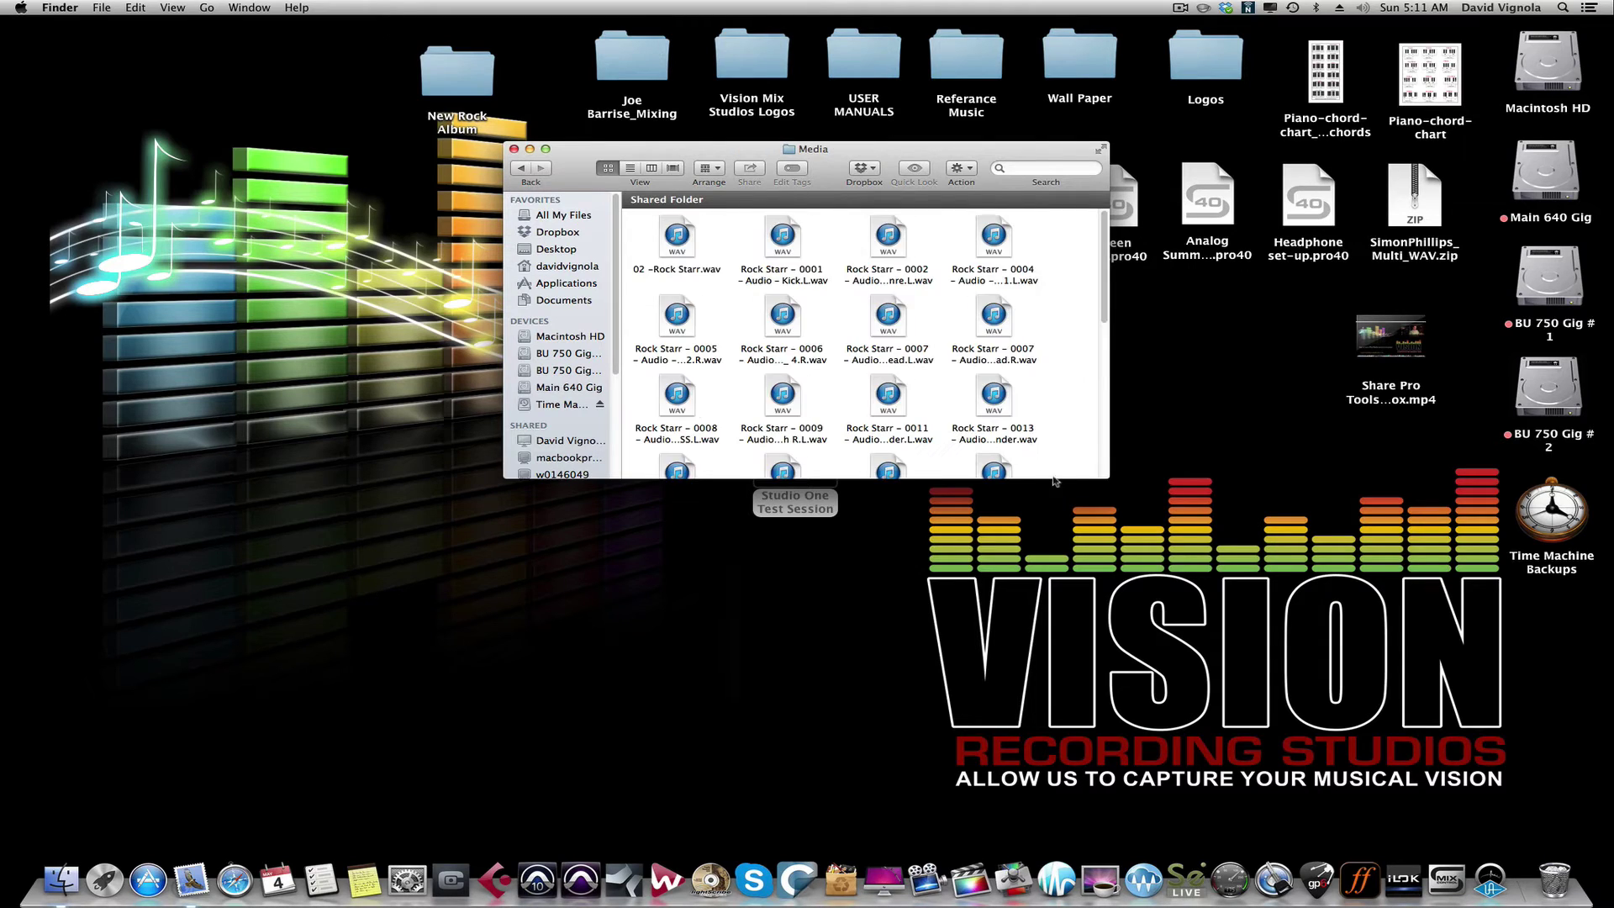
left_click_drag(1108, 477, 1321, 741)
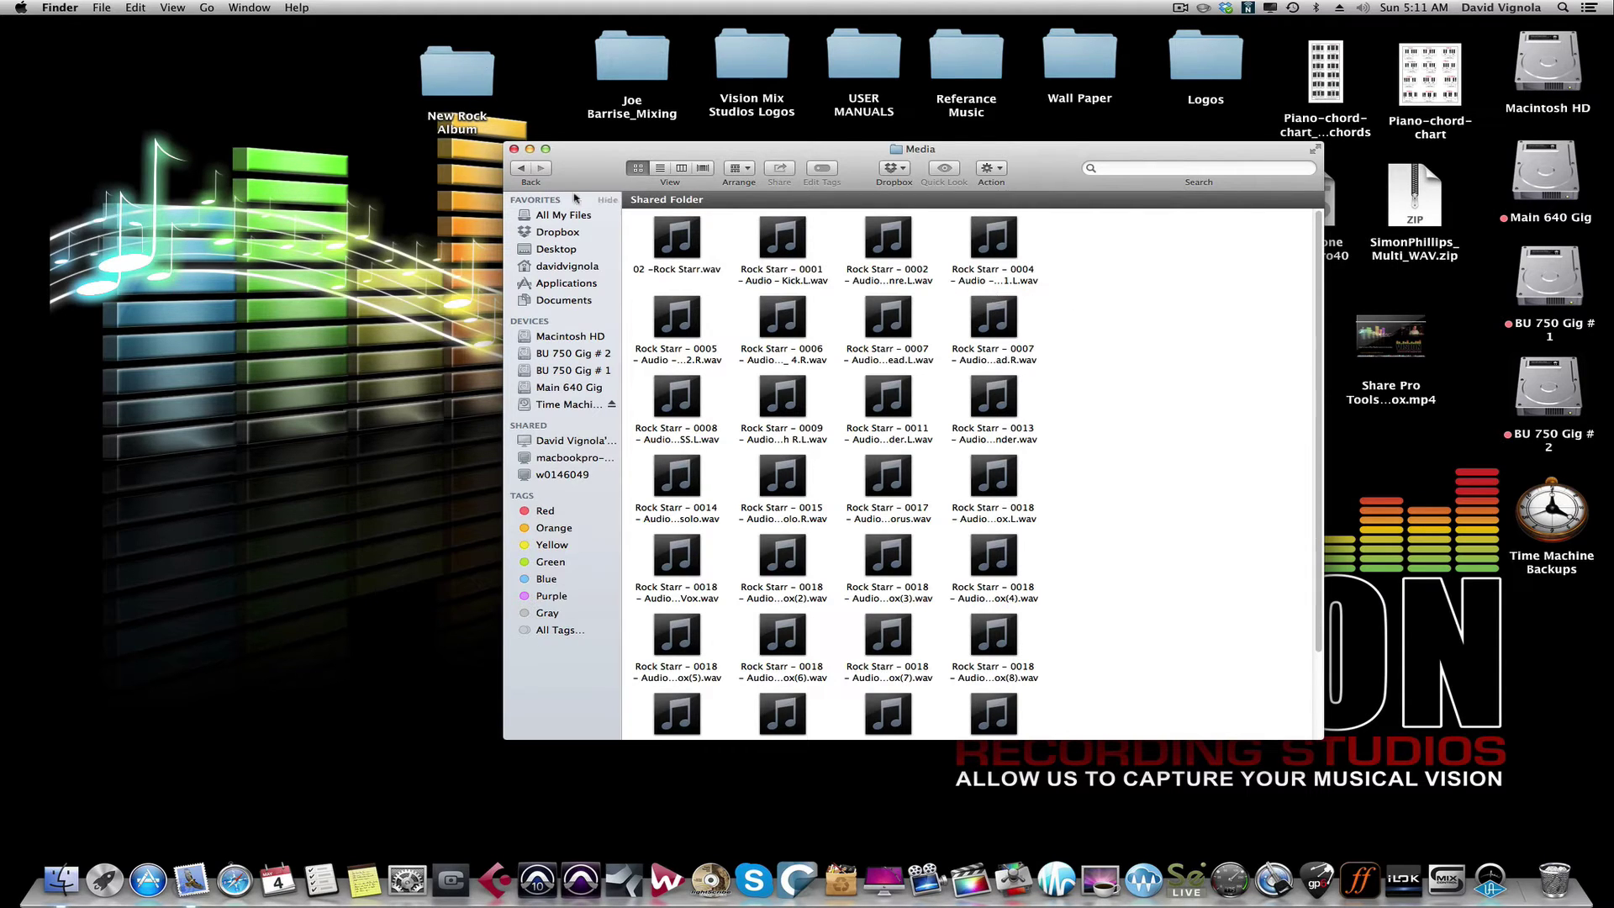
left_click(523, 169)
double_click(677, 244)
double_click(676, 244)
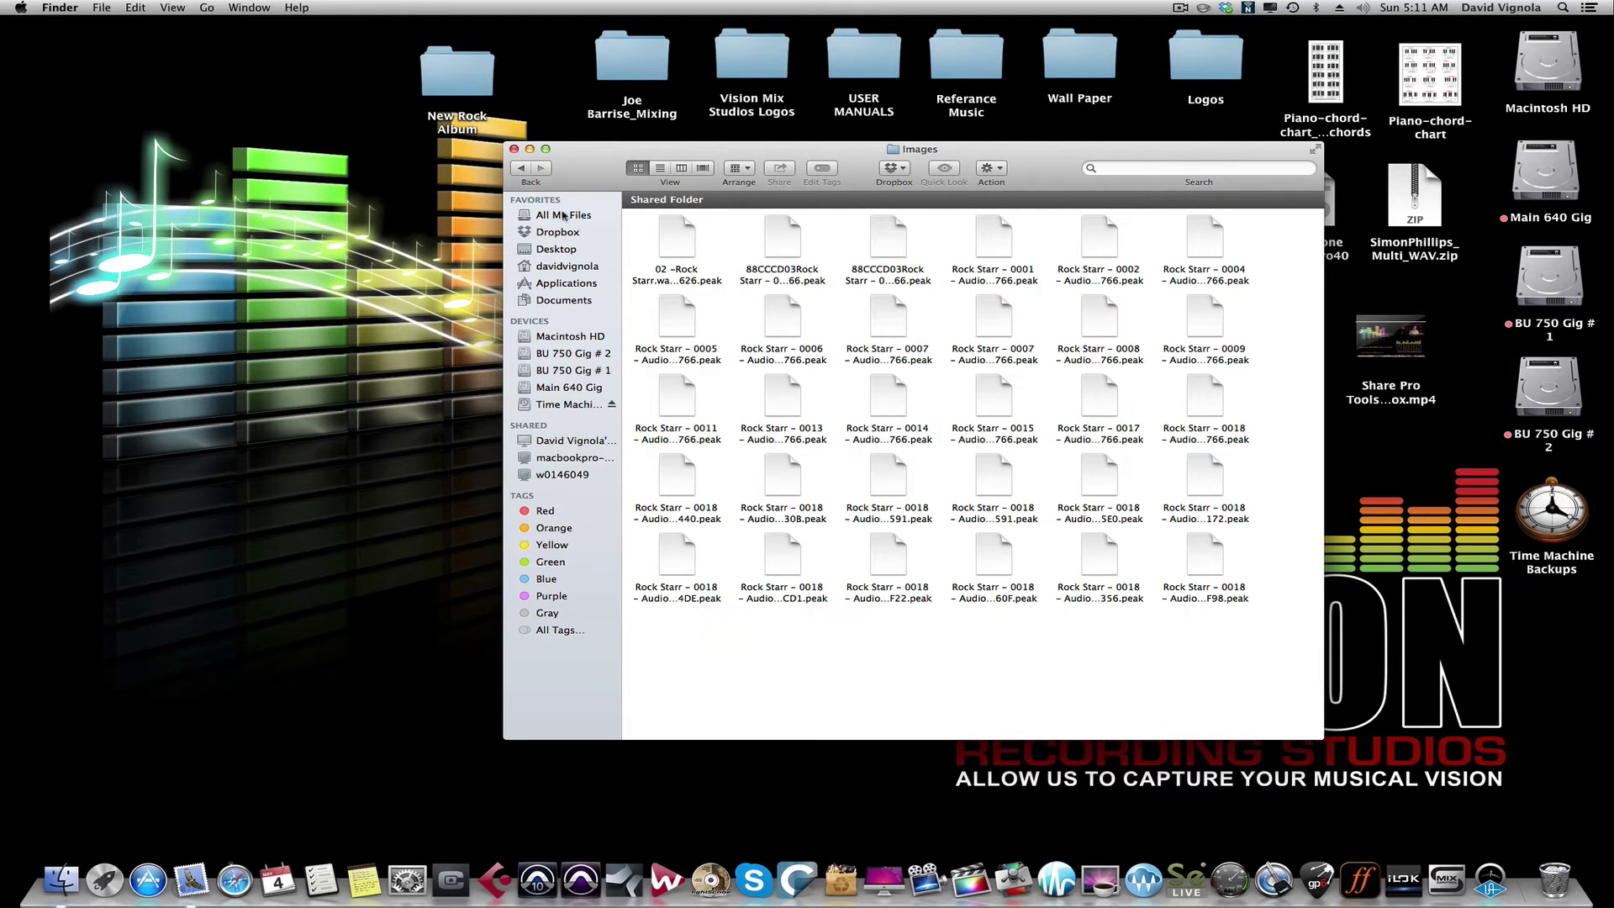
left_click(515, 149)
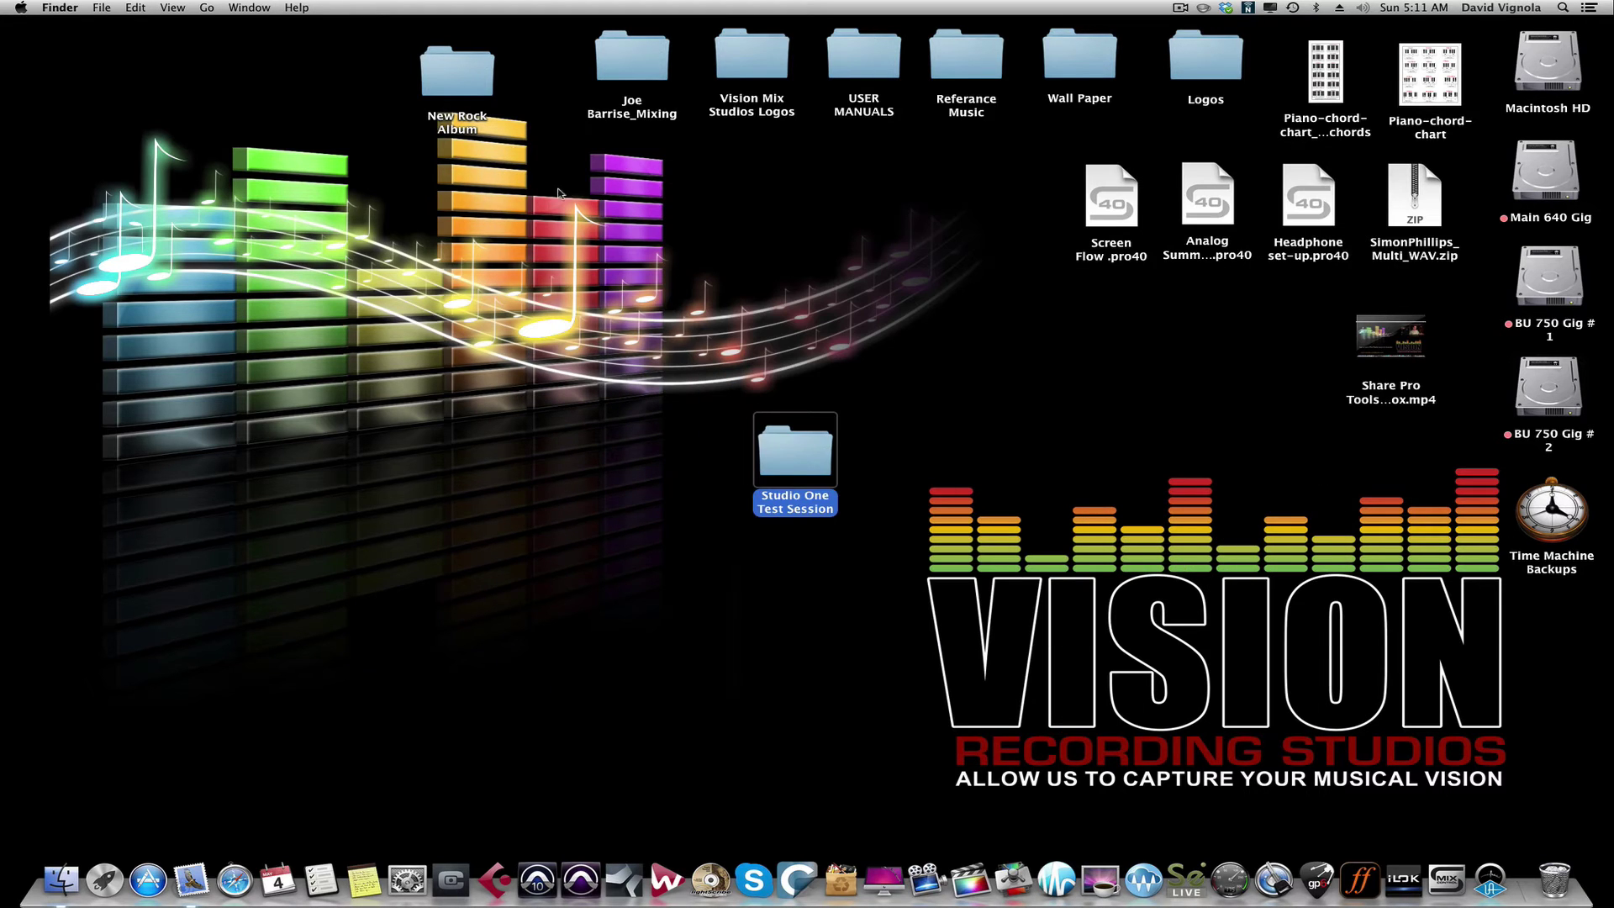
Step: Compress the session folder into Studio One Test Session.zip and place the zip beside the folder
right_click(788, 459)
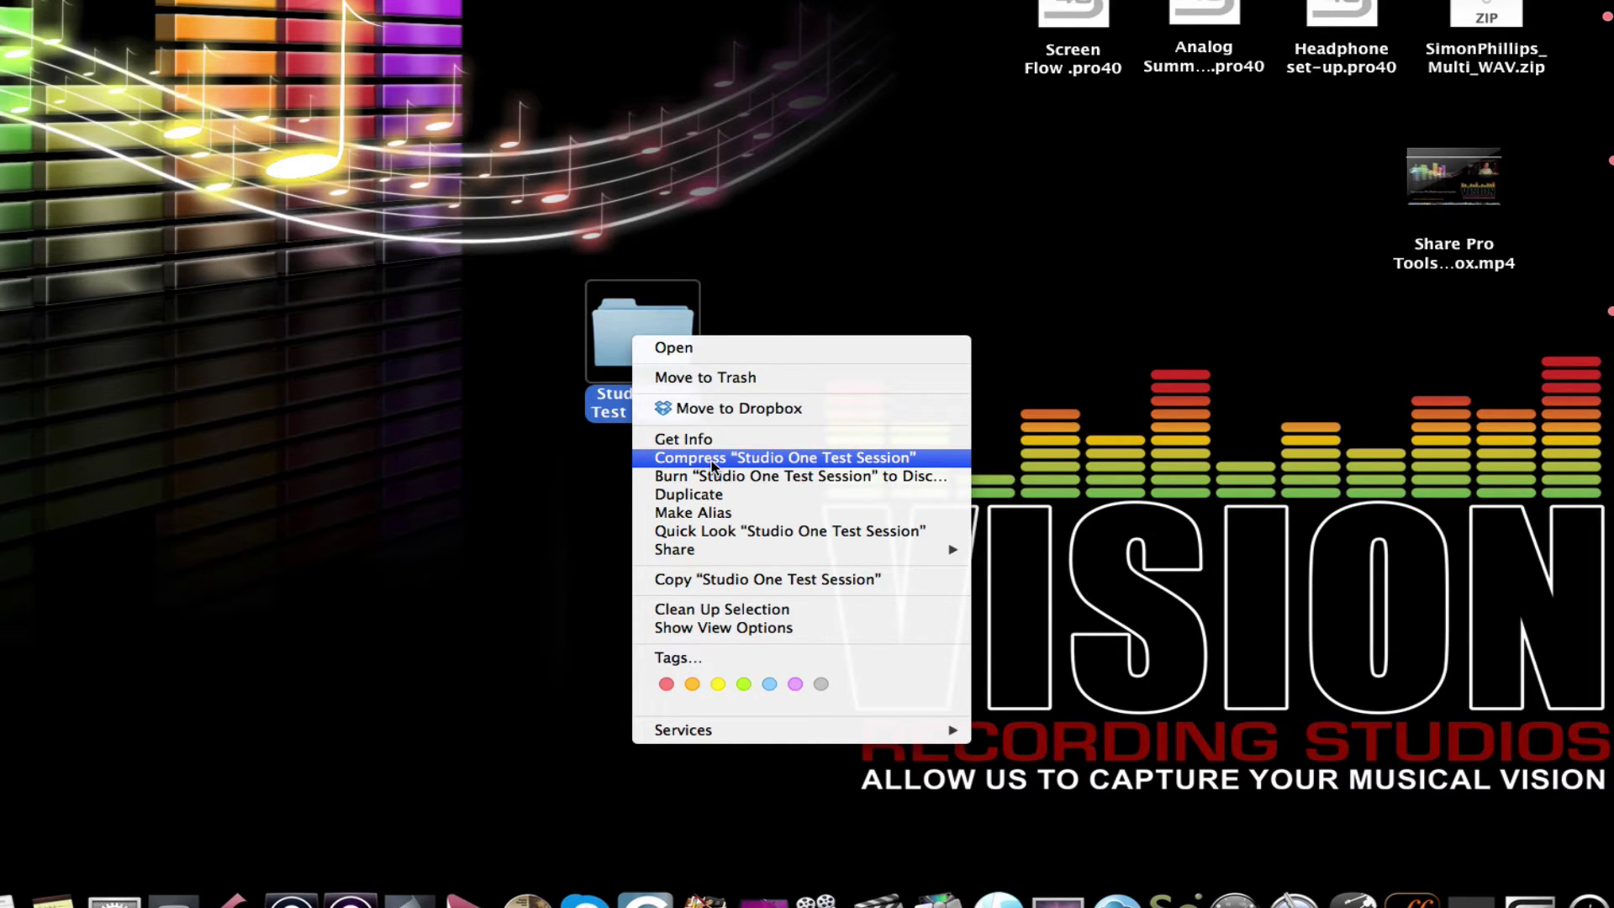
left_click(711, 466)
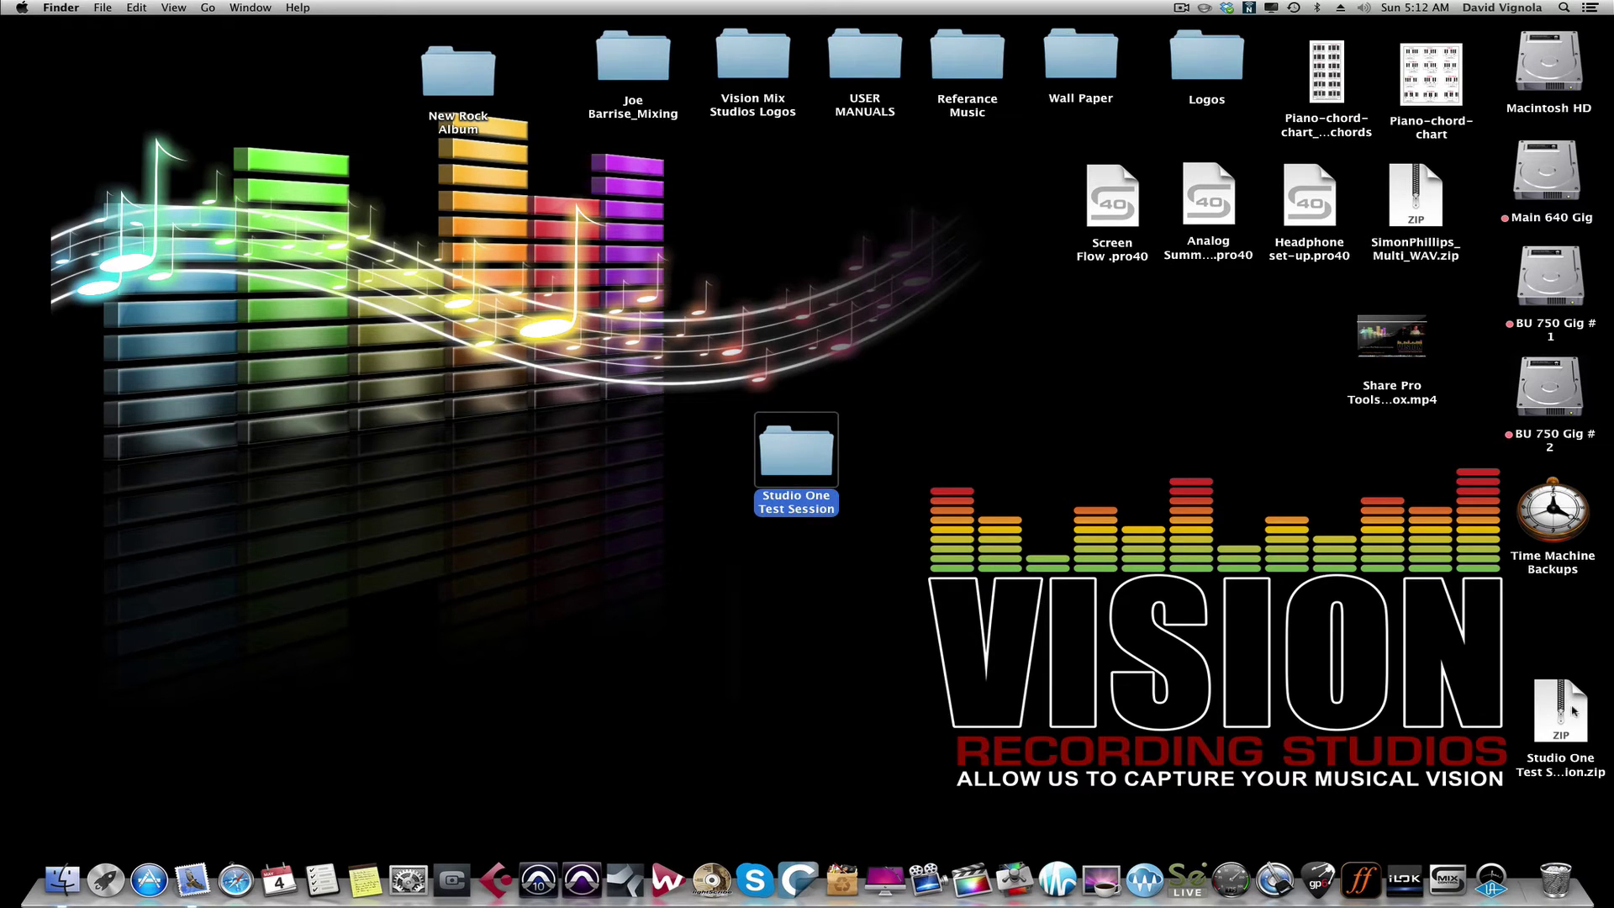
left_click_drag(1564, 712, 919, 443)
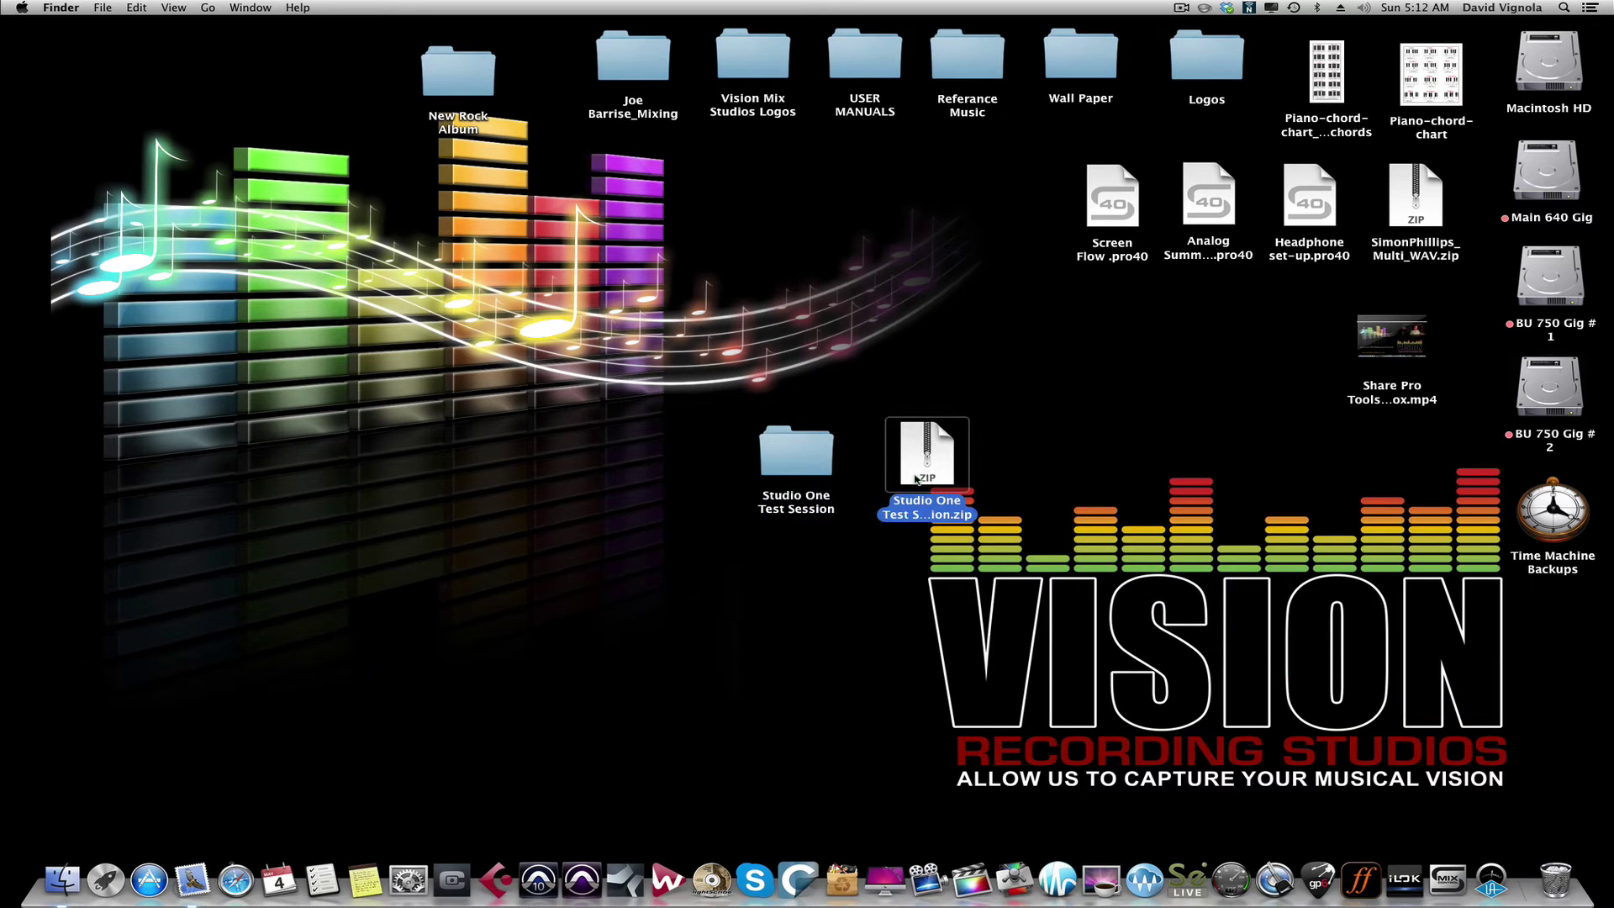
left_click_drag(749, 450, 681, 450)
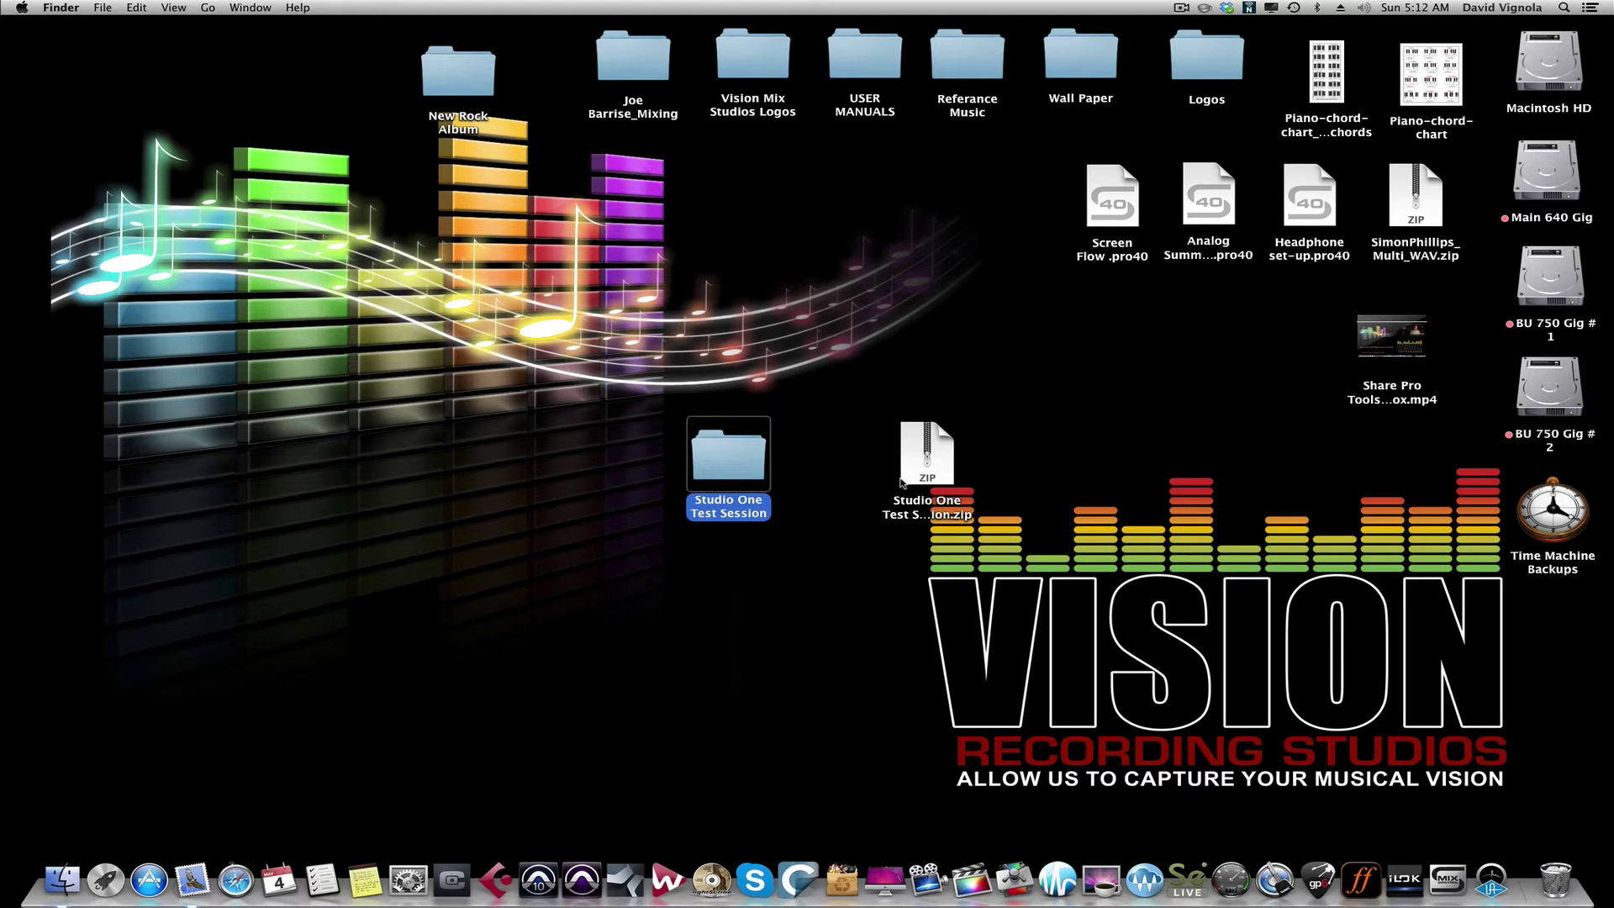
left_click_drag(940, 458, 902, 460)
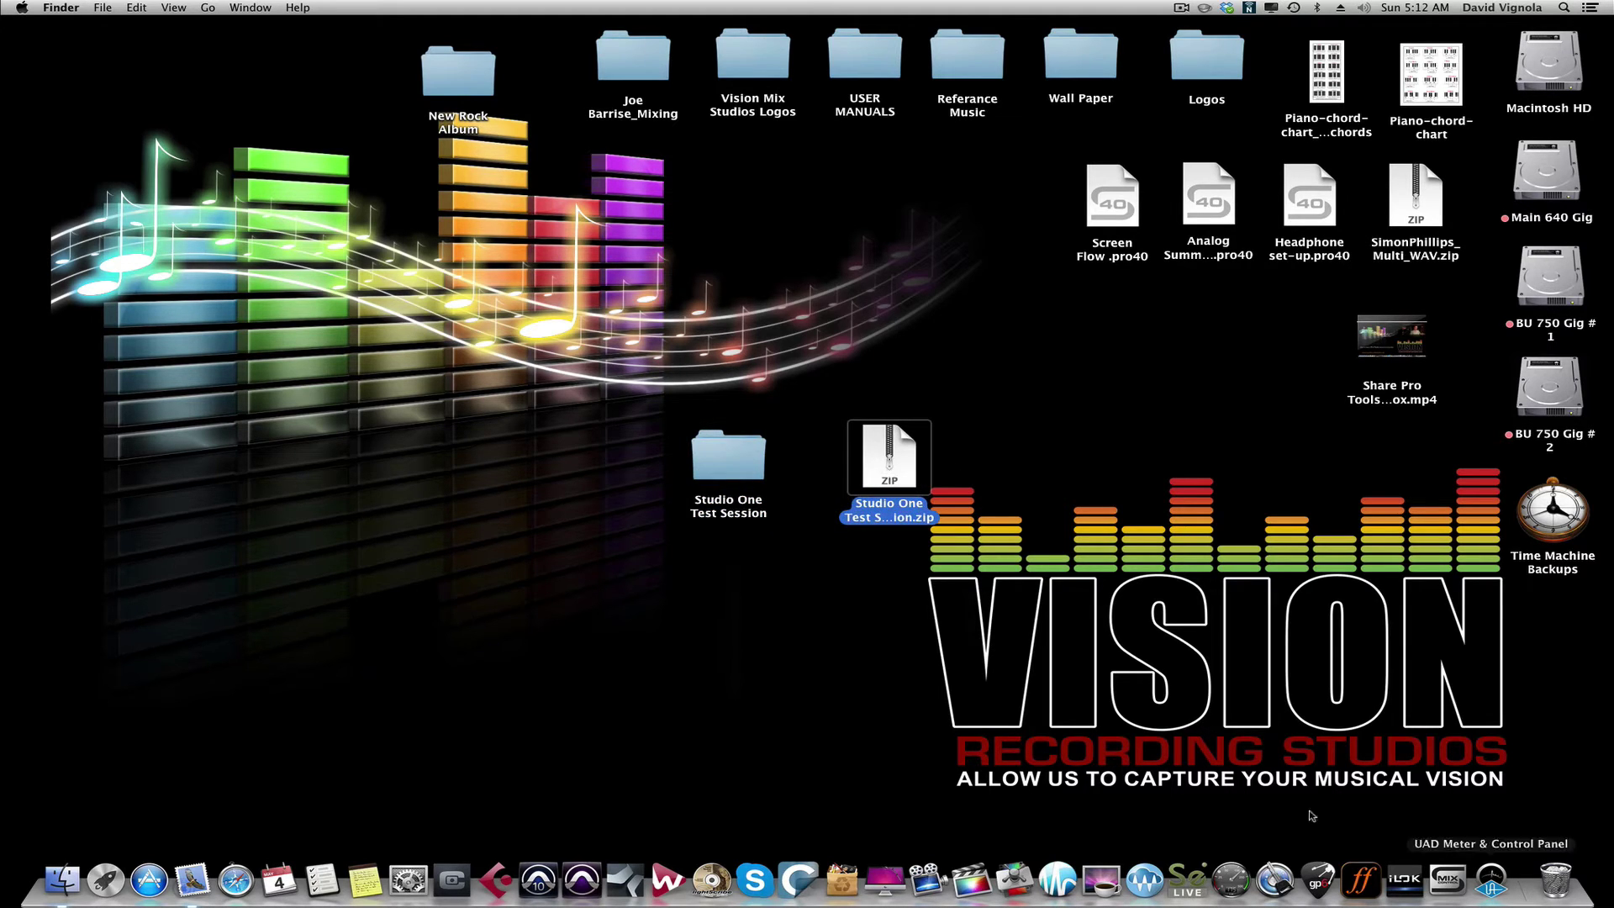
Step: Launch Safari, go to the Dropbox home page, and sign out of the account
left_click(235, 879)
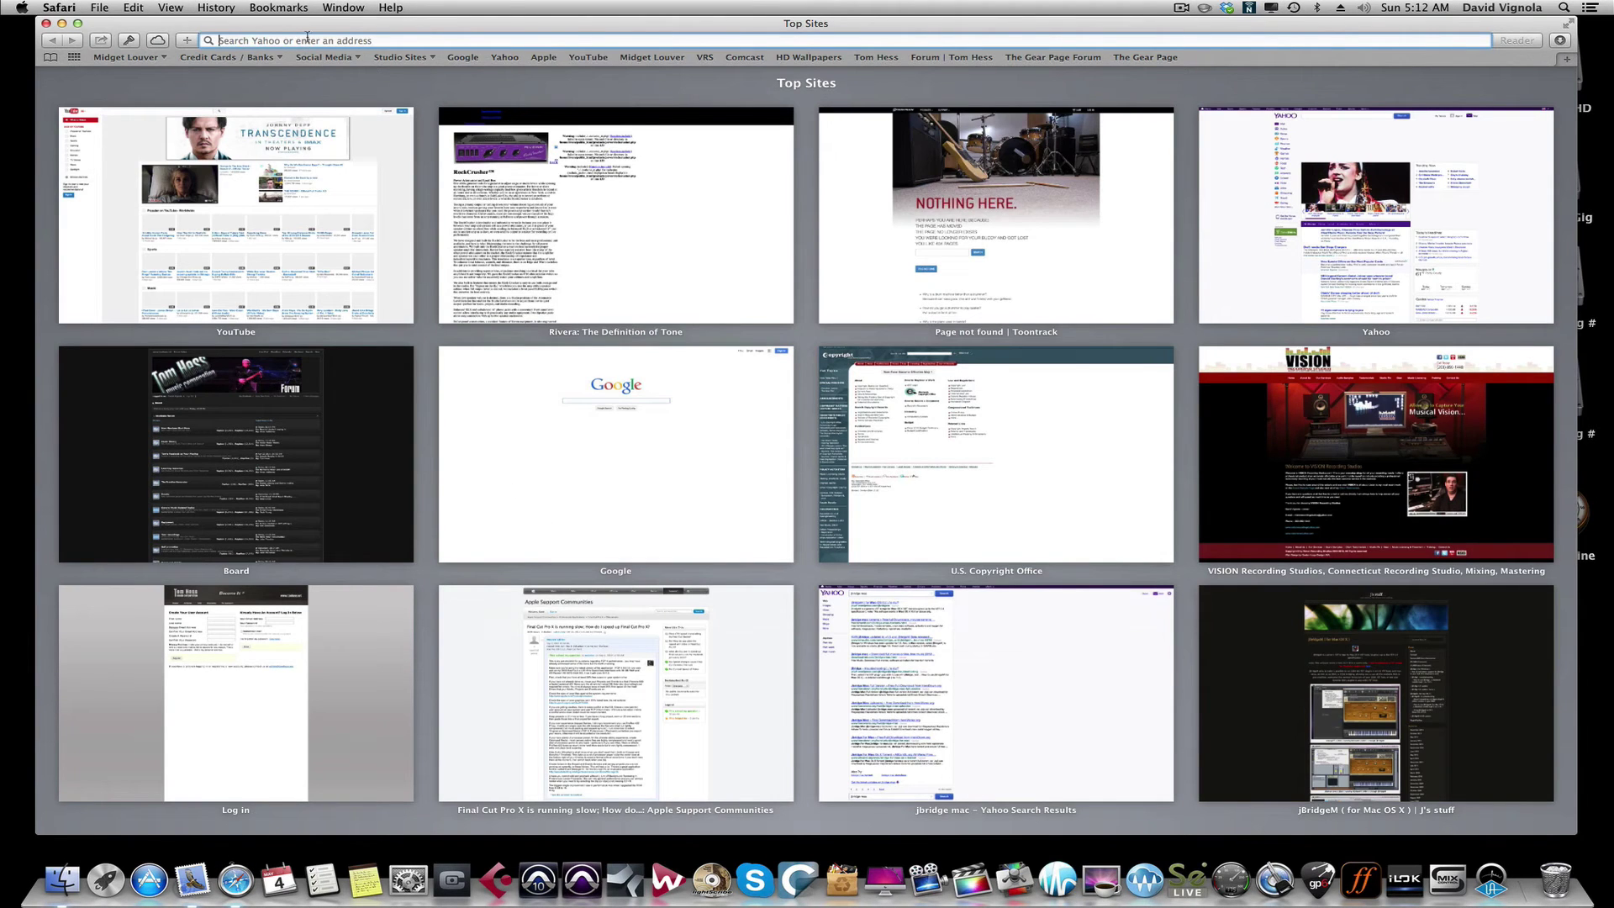
type("dropbox.com")
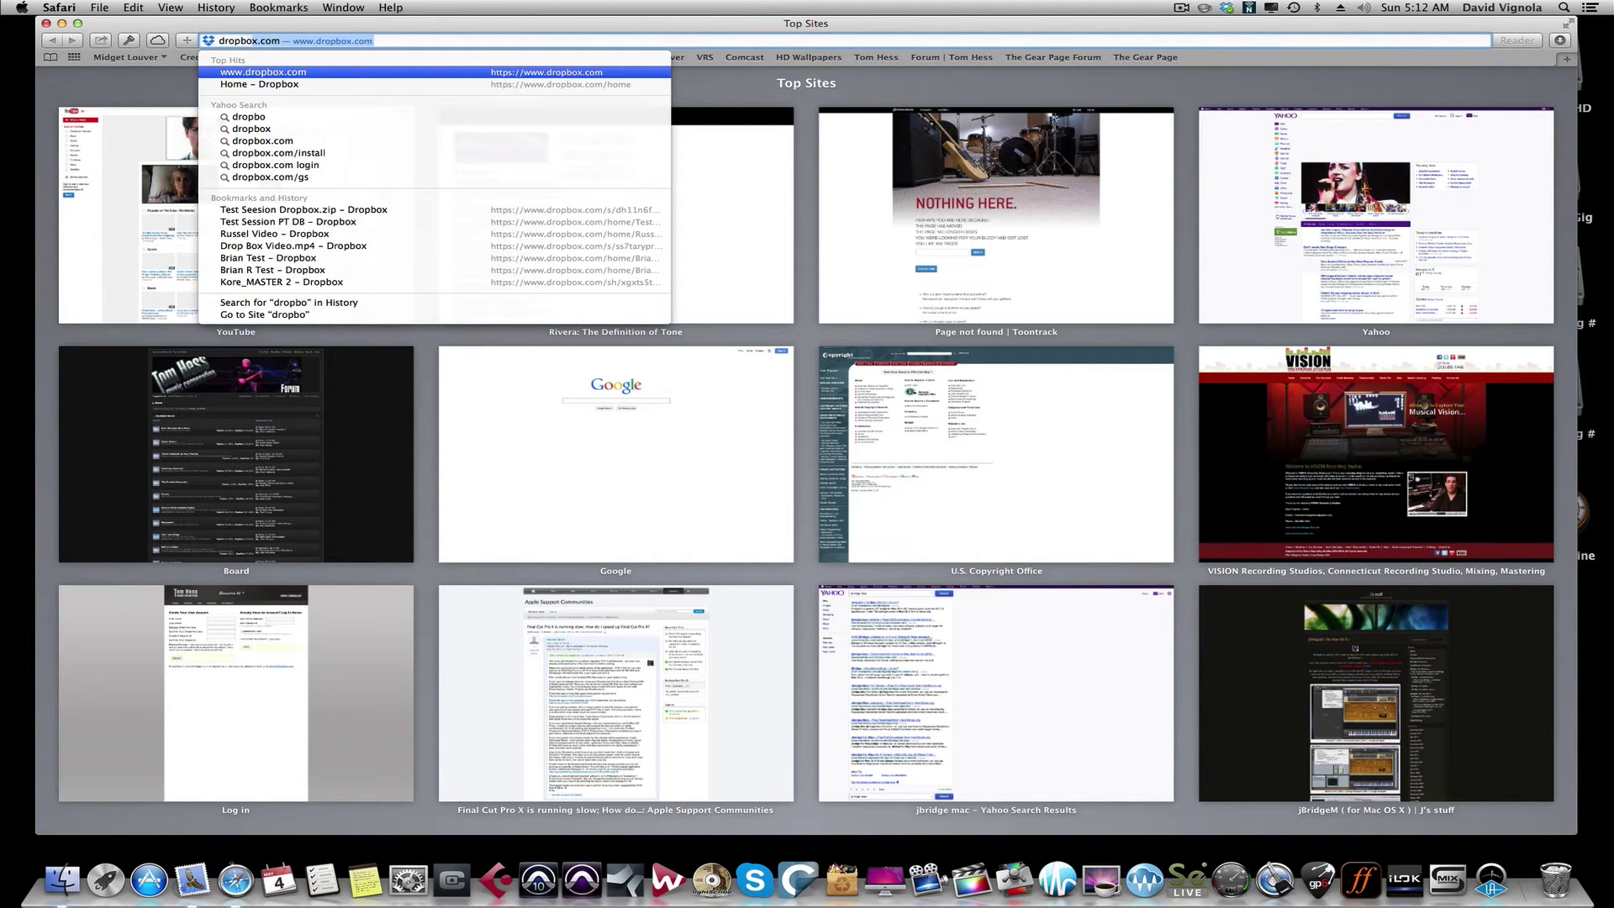
key("Return")
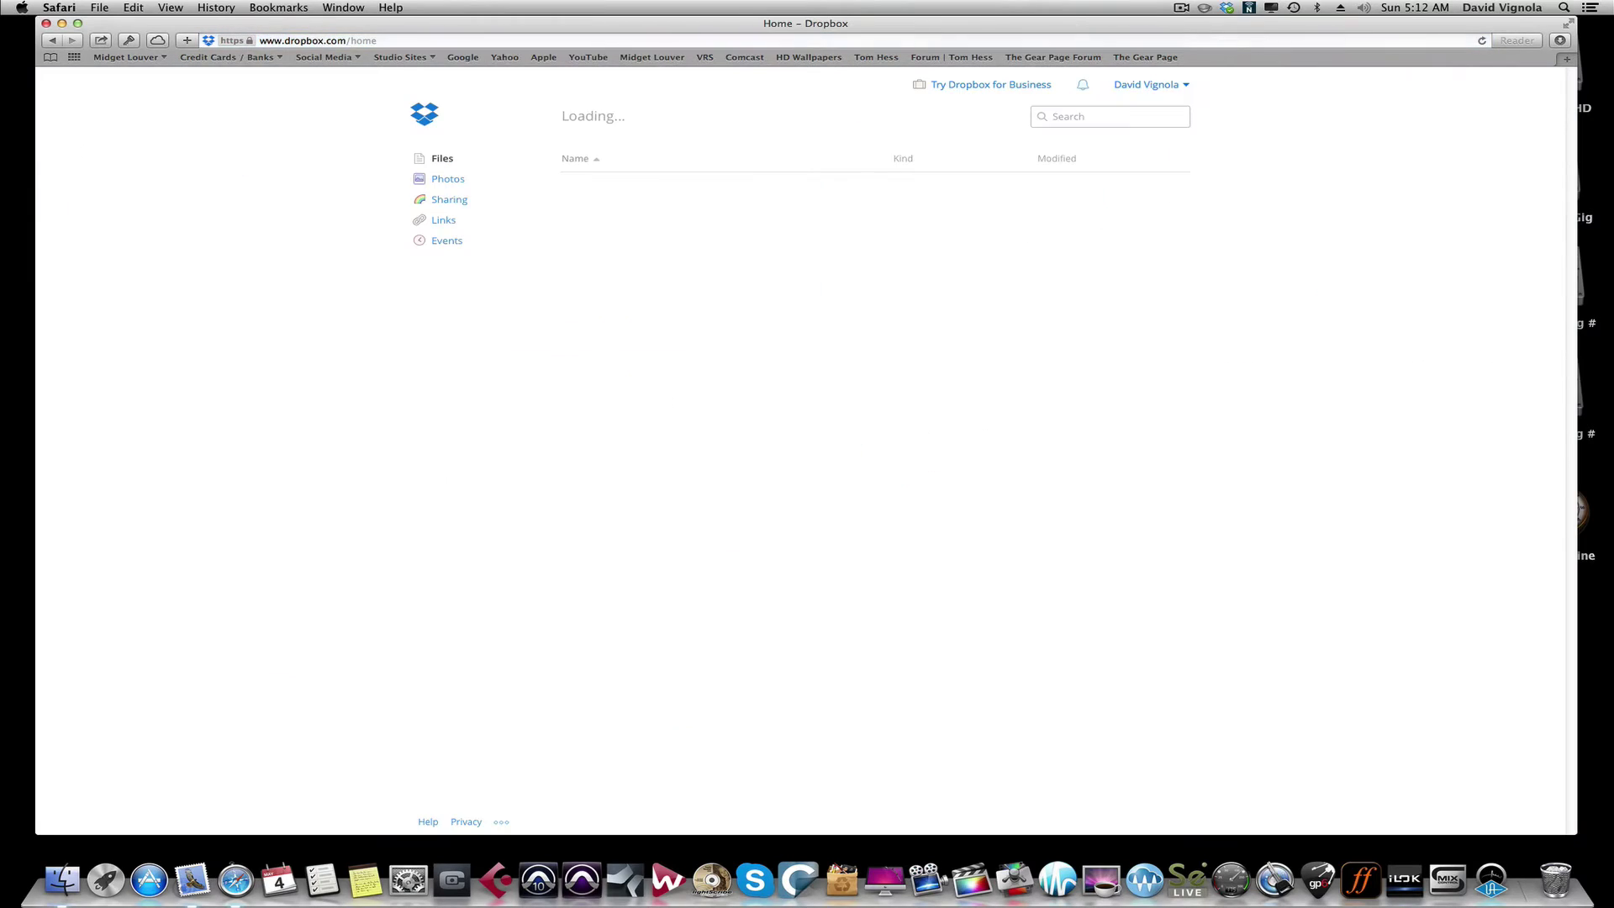
left_click(1162, 85)
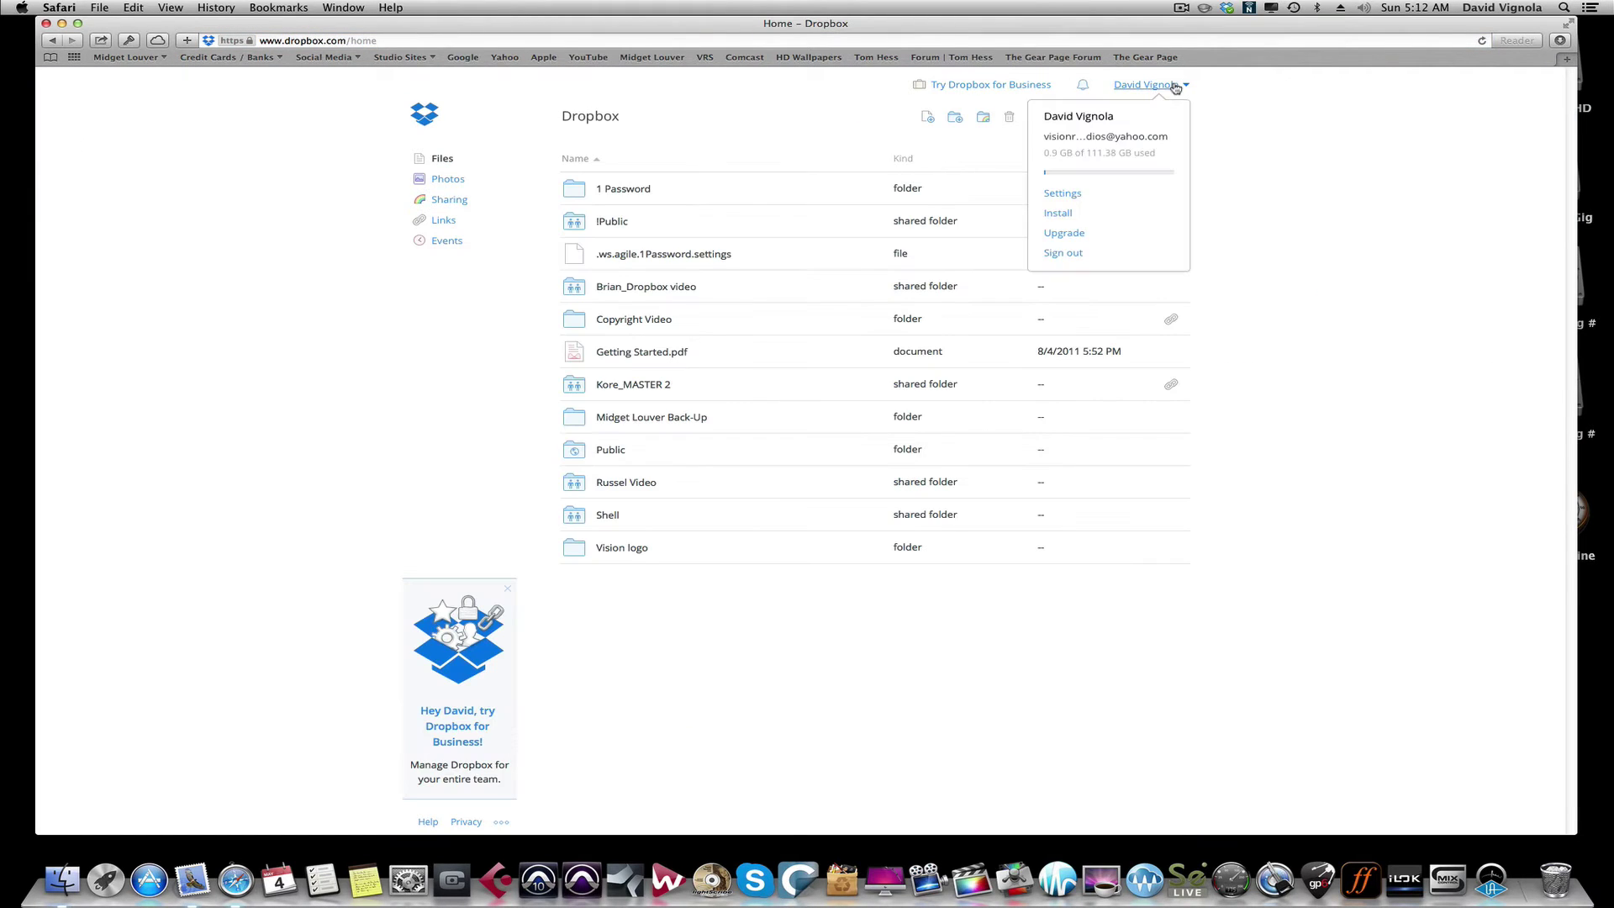
left_click(1088, 263)
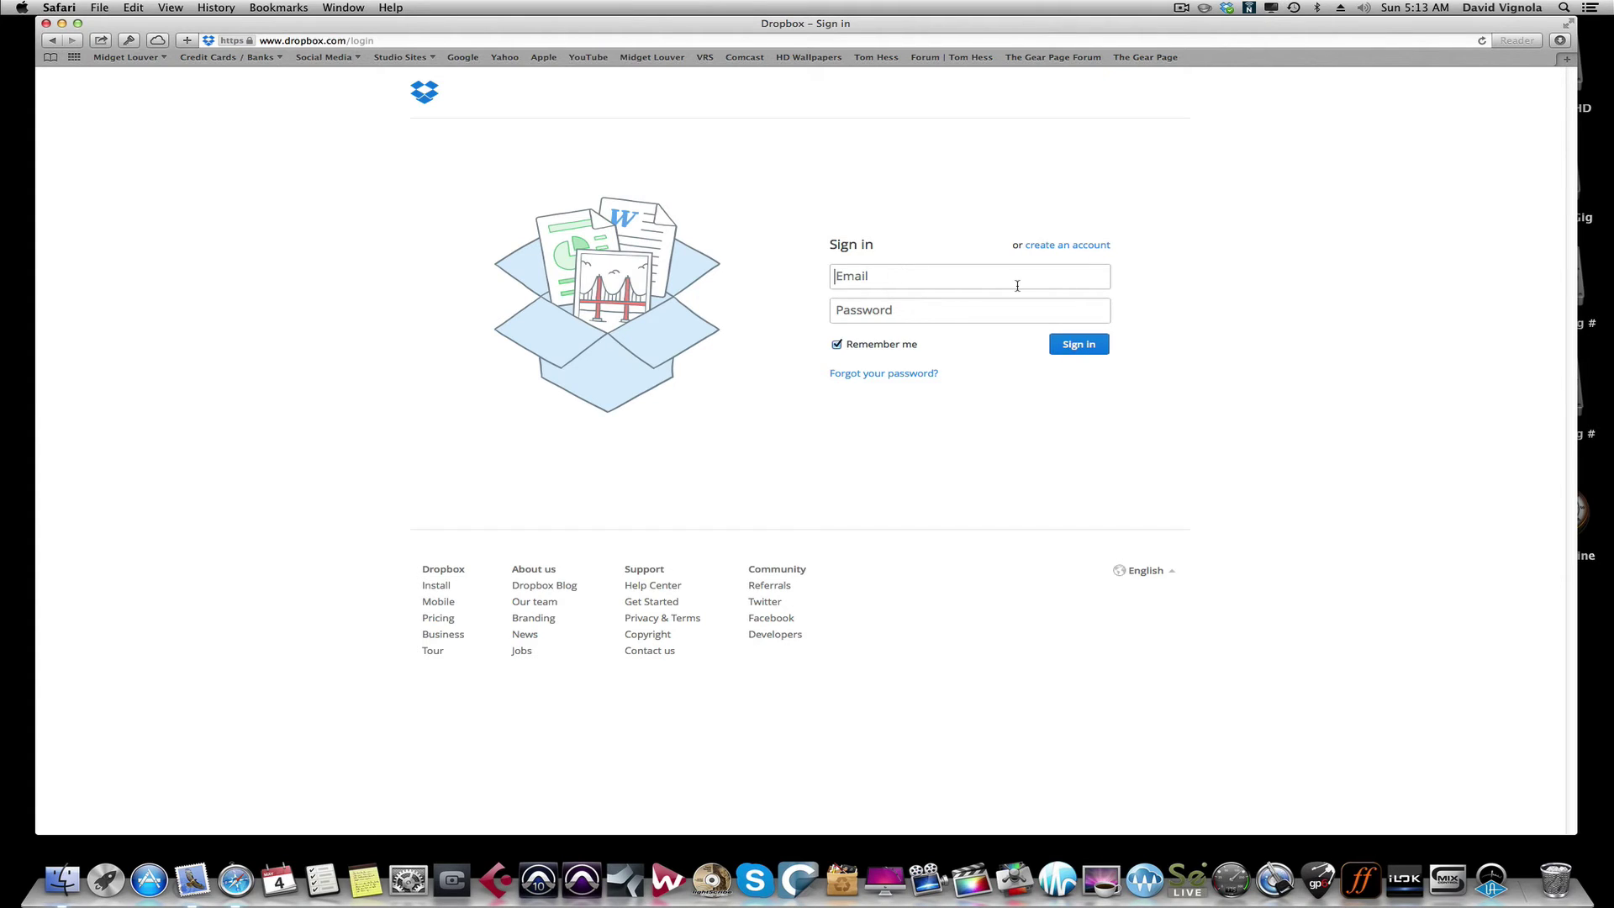
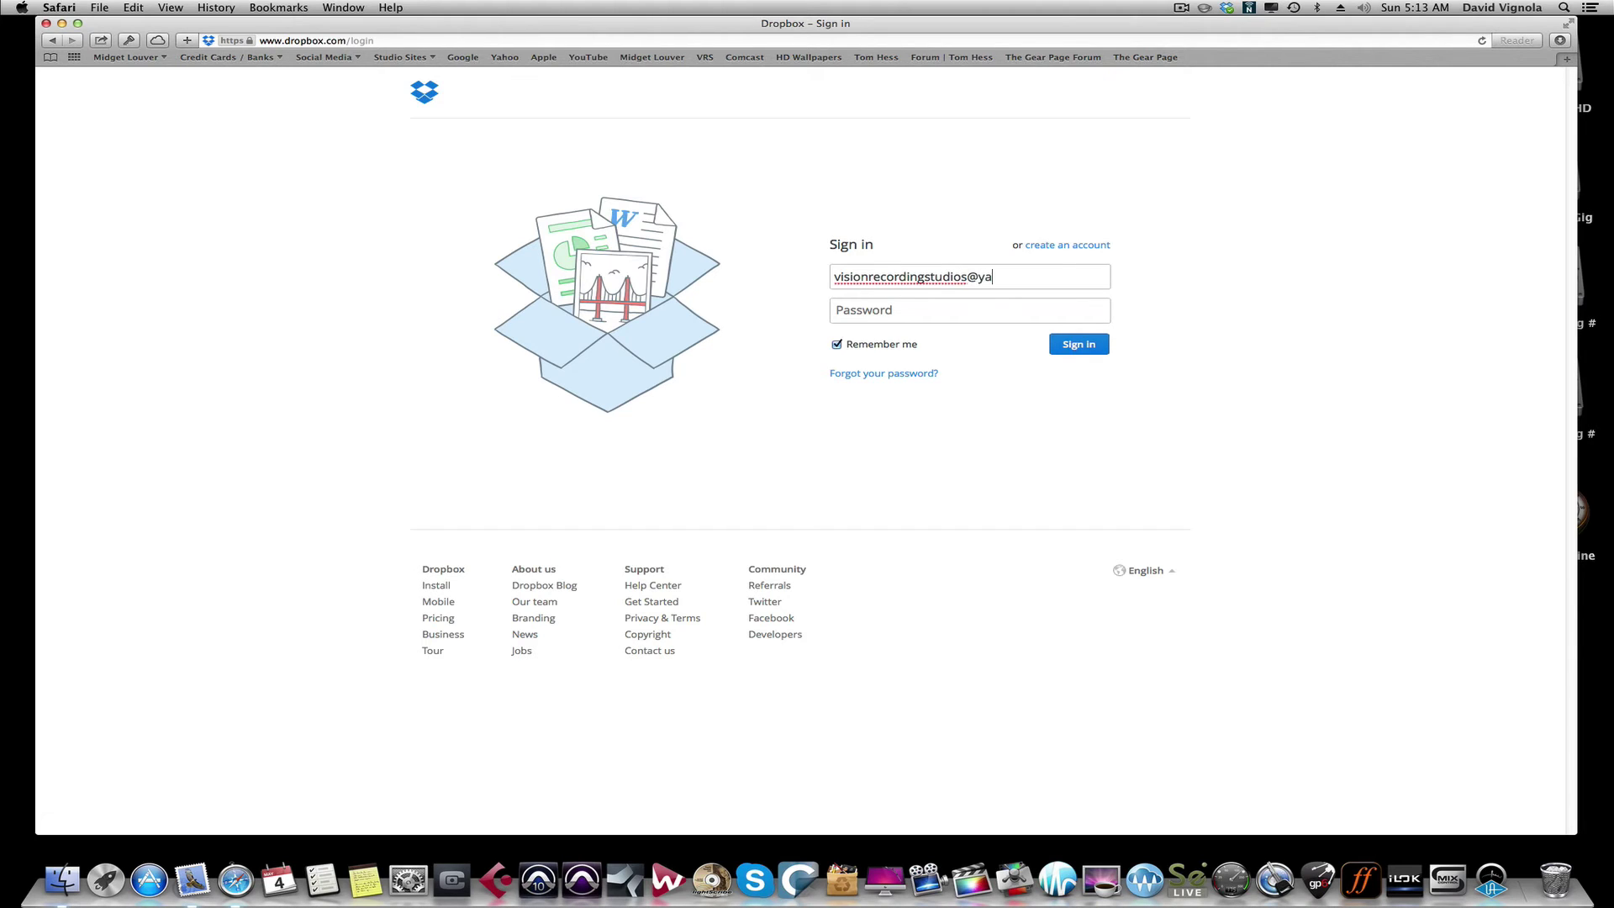
Step: Sign back in to Dropbox with the account e-mail and password, declining to save the password
key("Tab")
type("••••••••••")
key("Return")
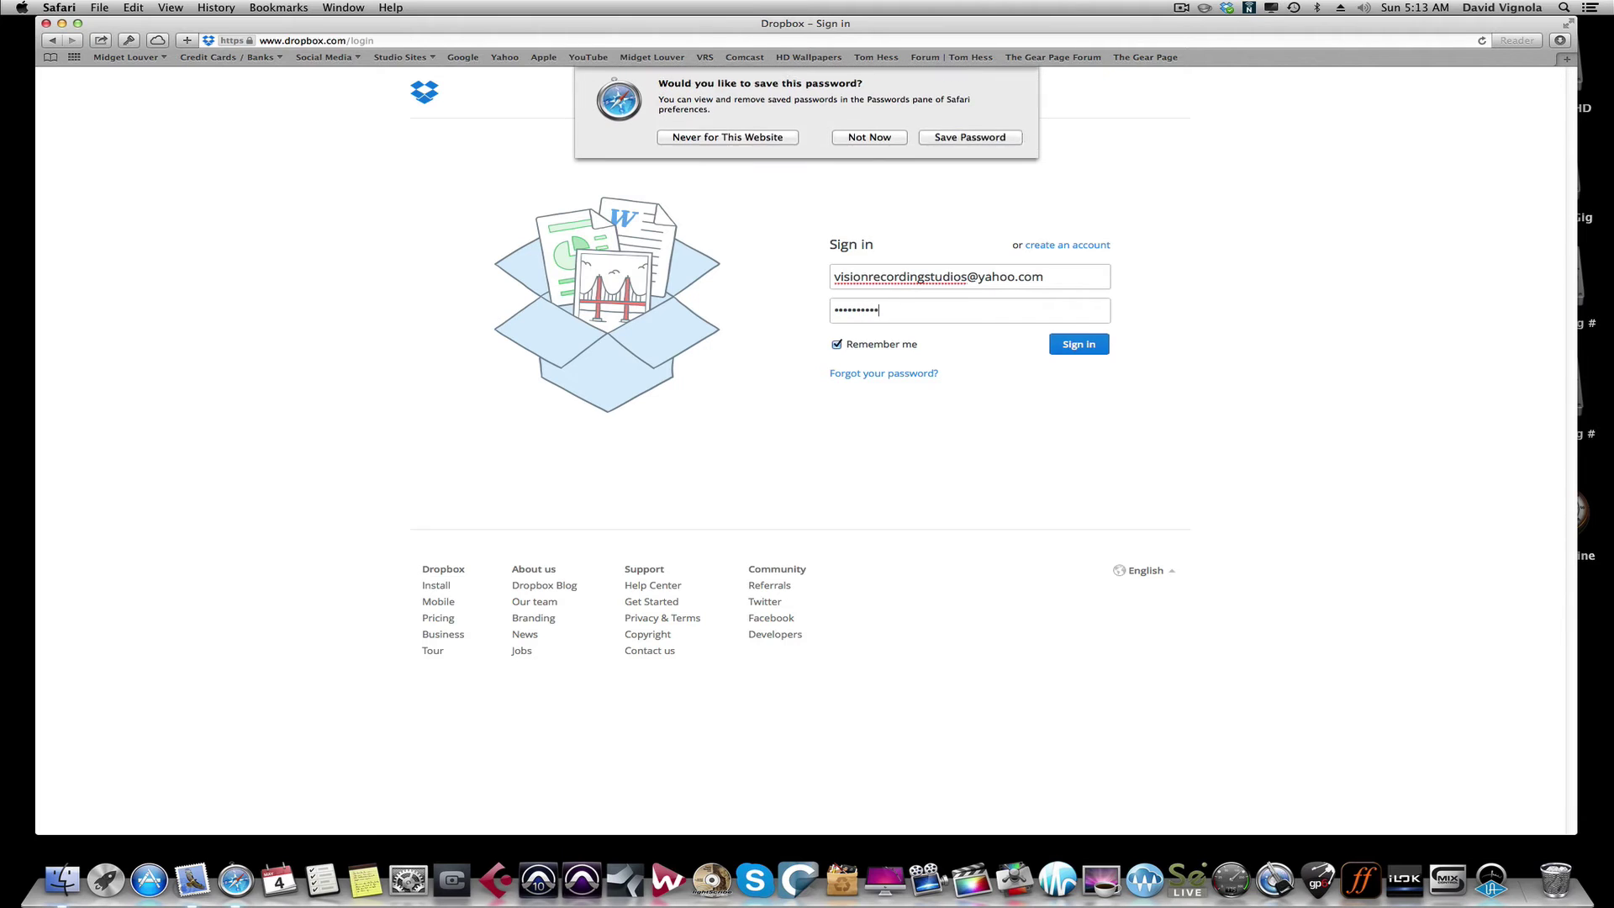
left_click(888, 163)
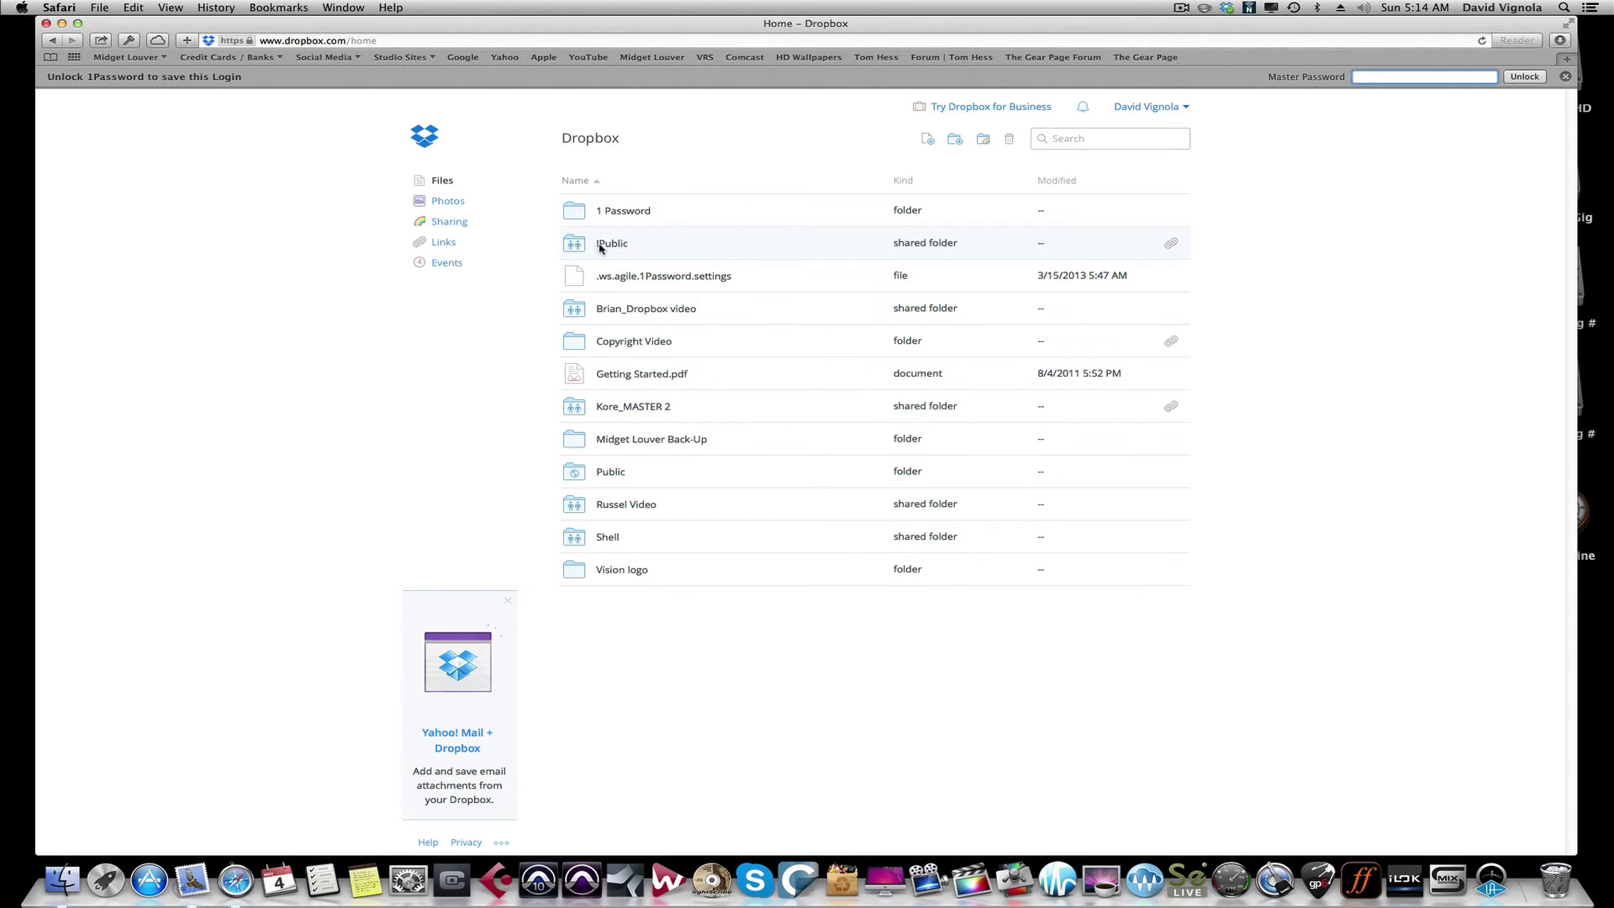
Step: Look inside the Public folder, then return to the root file list
left_click(593, 242)
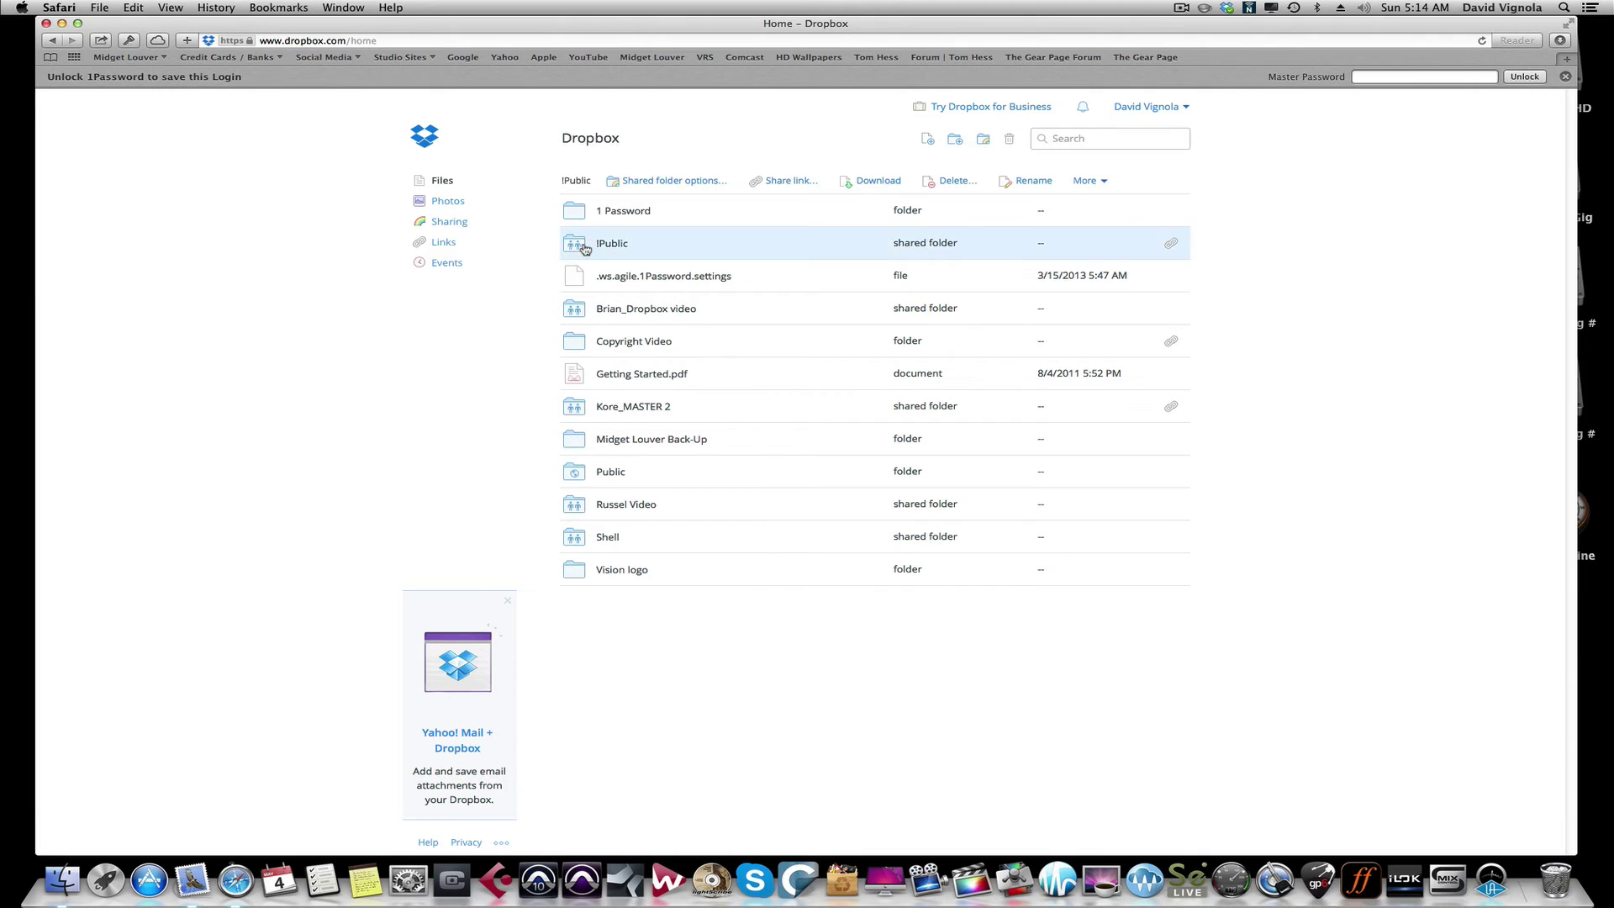
double_click(575, 471)
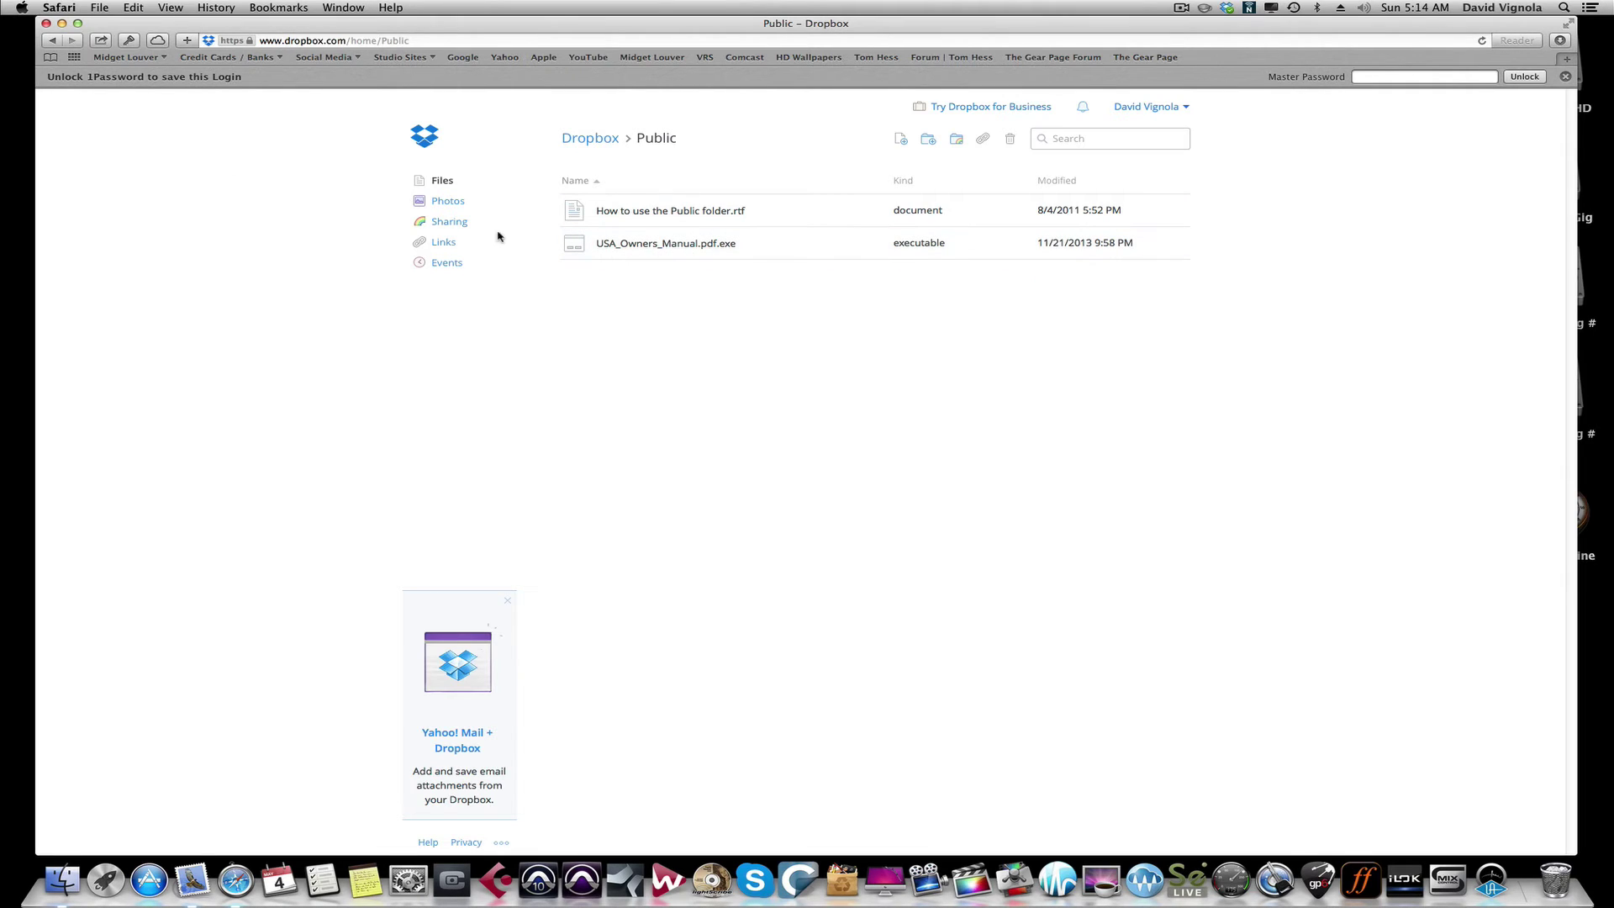
left_click(54, 42)
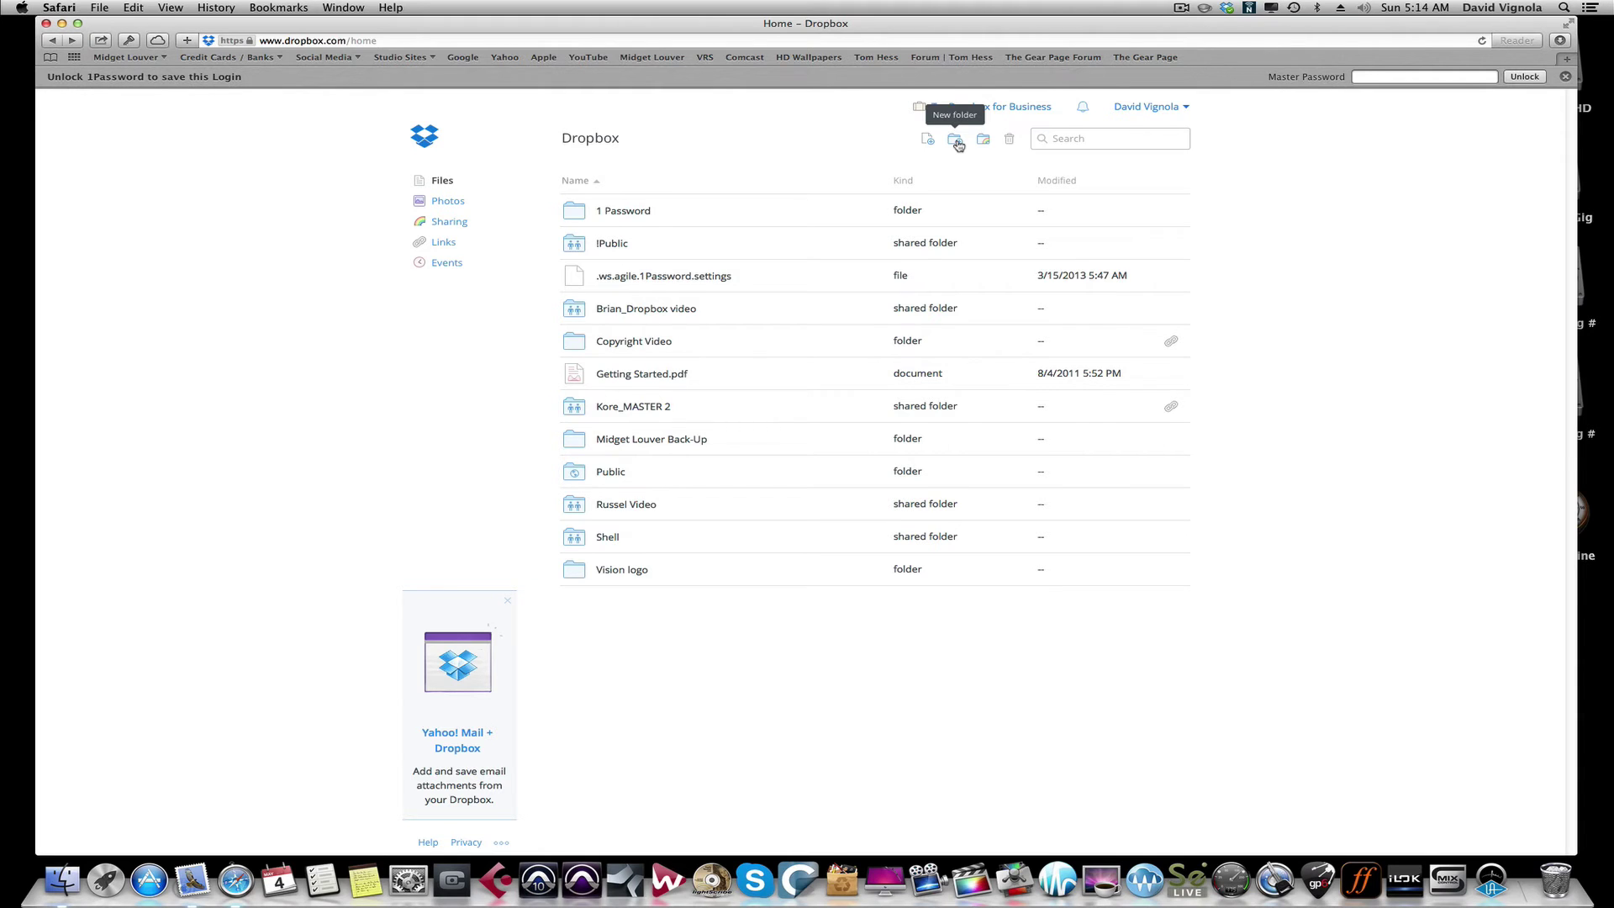
Step: Make a new root folder named 'Studio One Test Session' and open it
left_click(955, 140)
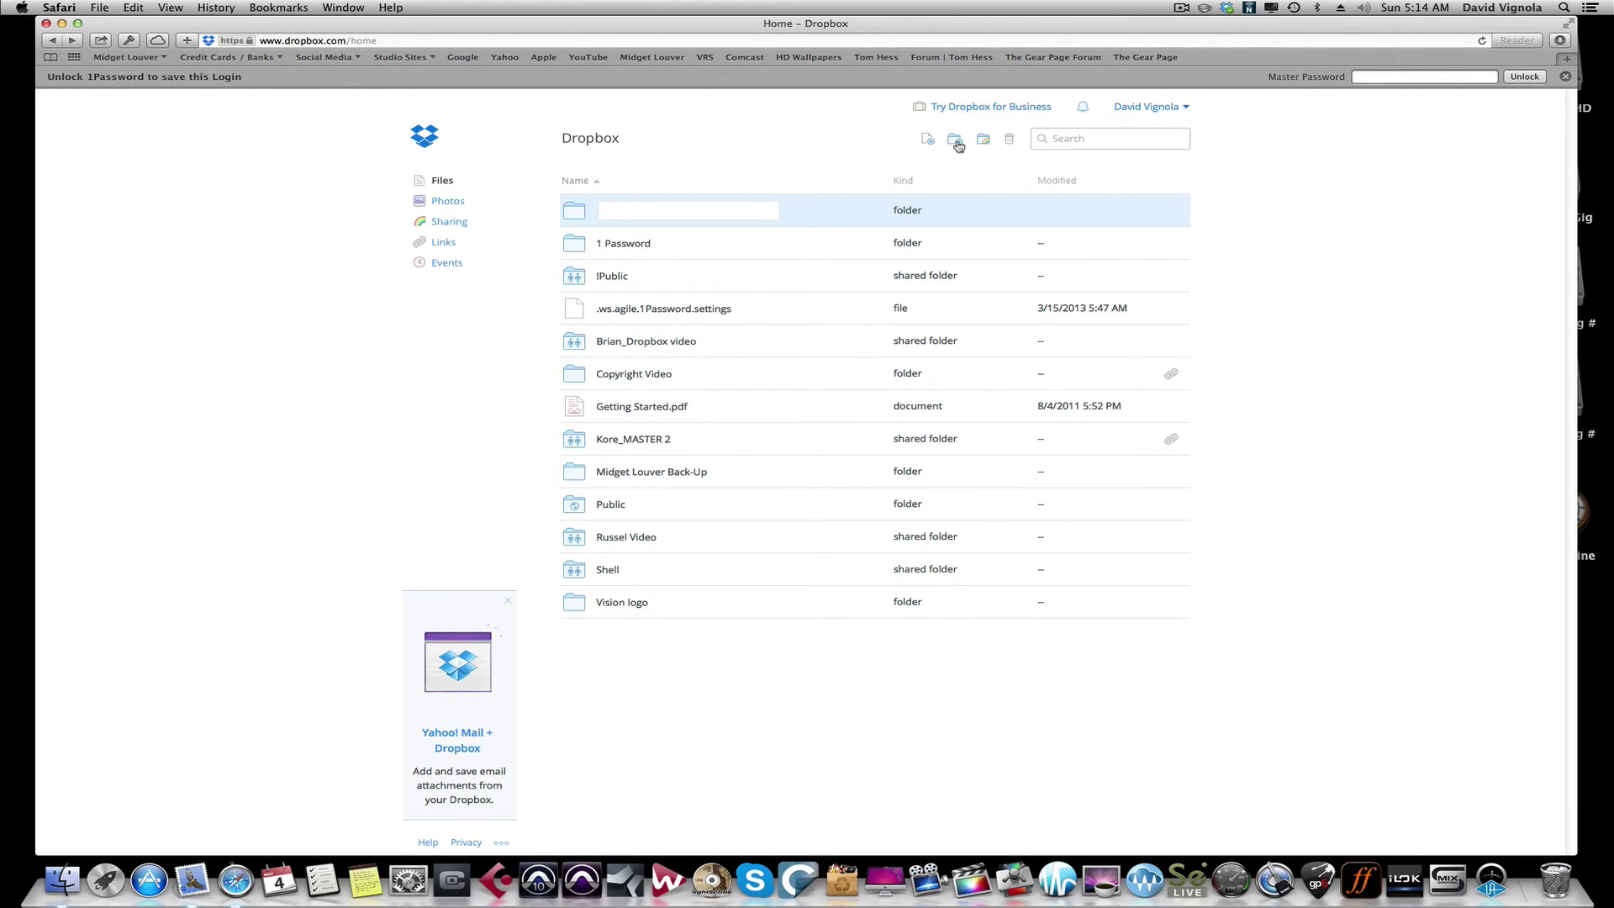
type("Studio One Test Session")
key("Return")
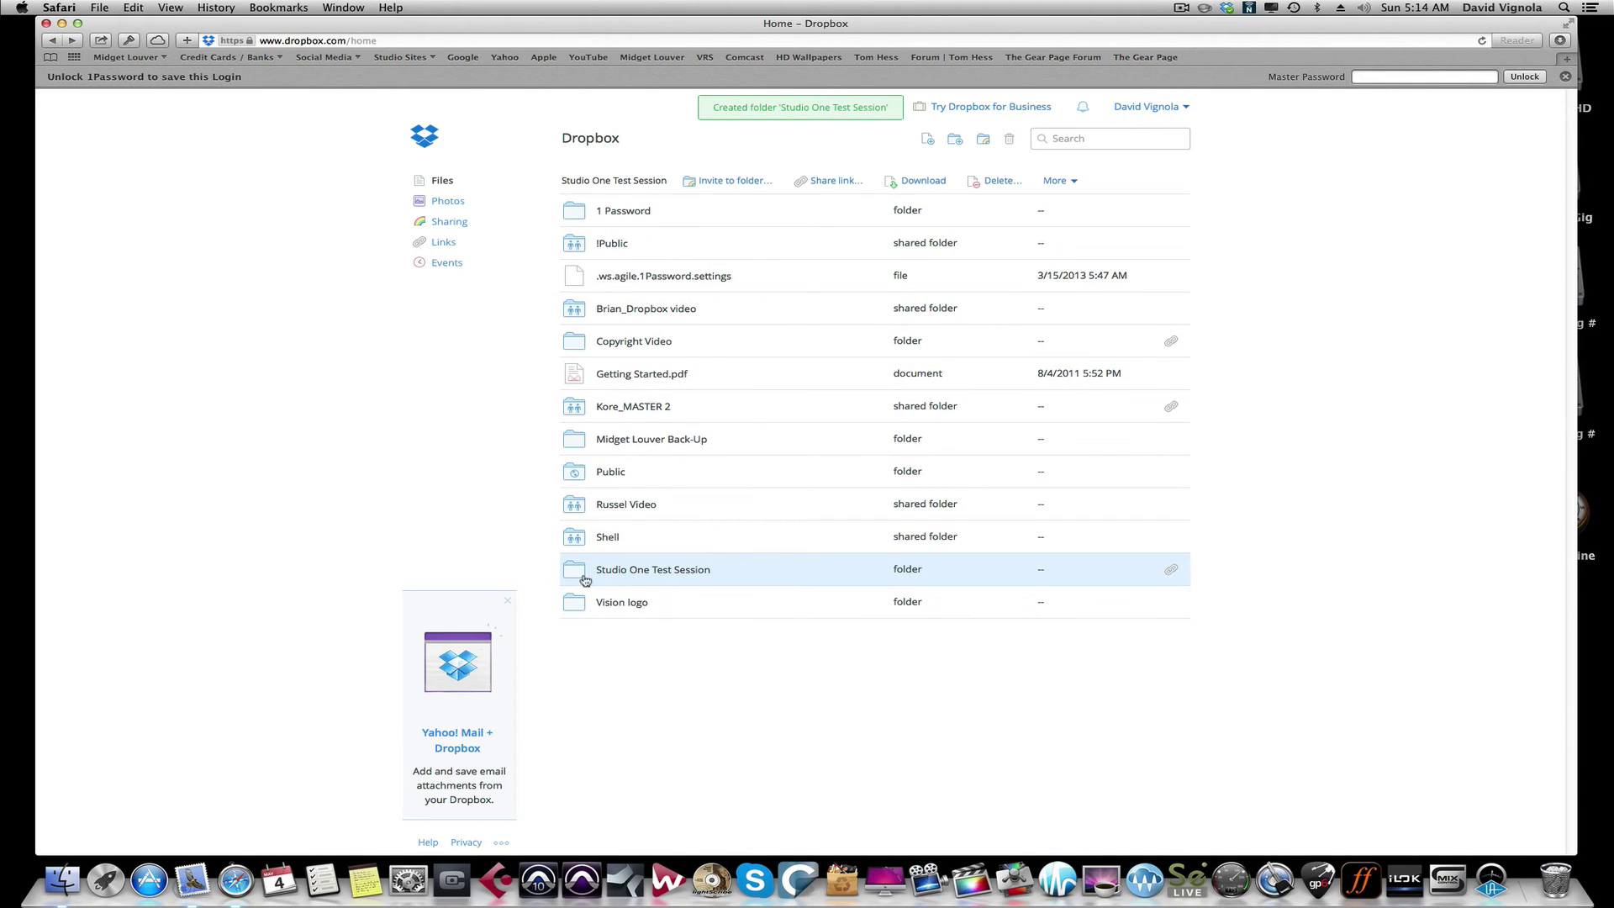
left_click(667, 573)
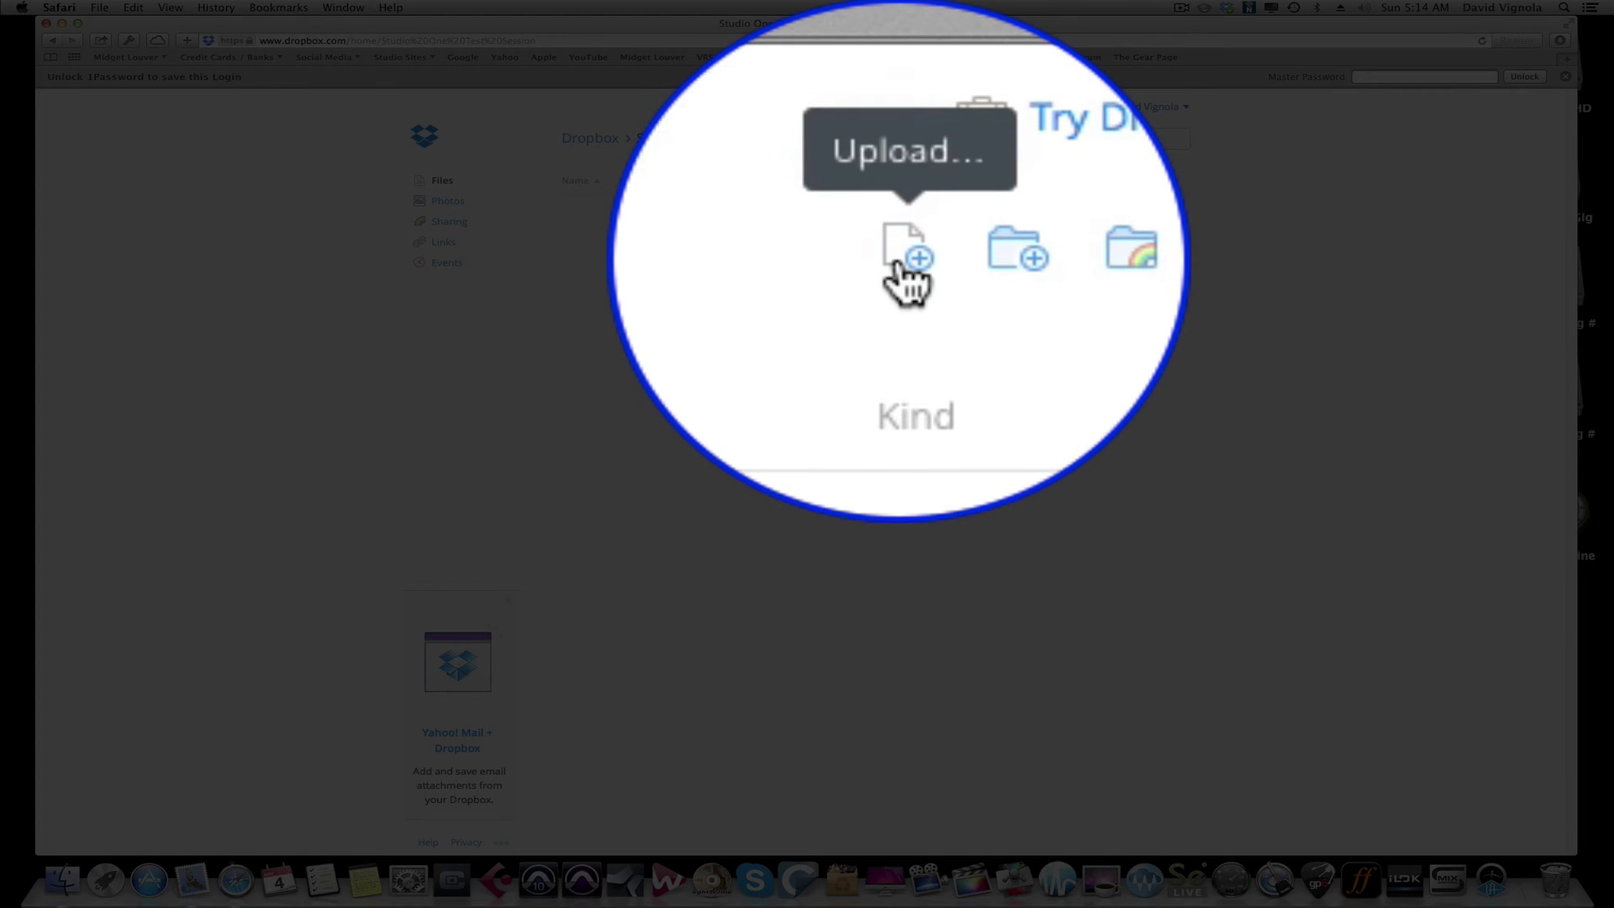
Step: Upload Studio One Test Session.zip from the Desktop into this folder and close the upload summary
left_click(900, 140)
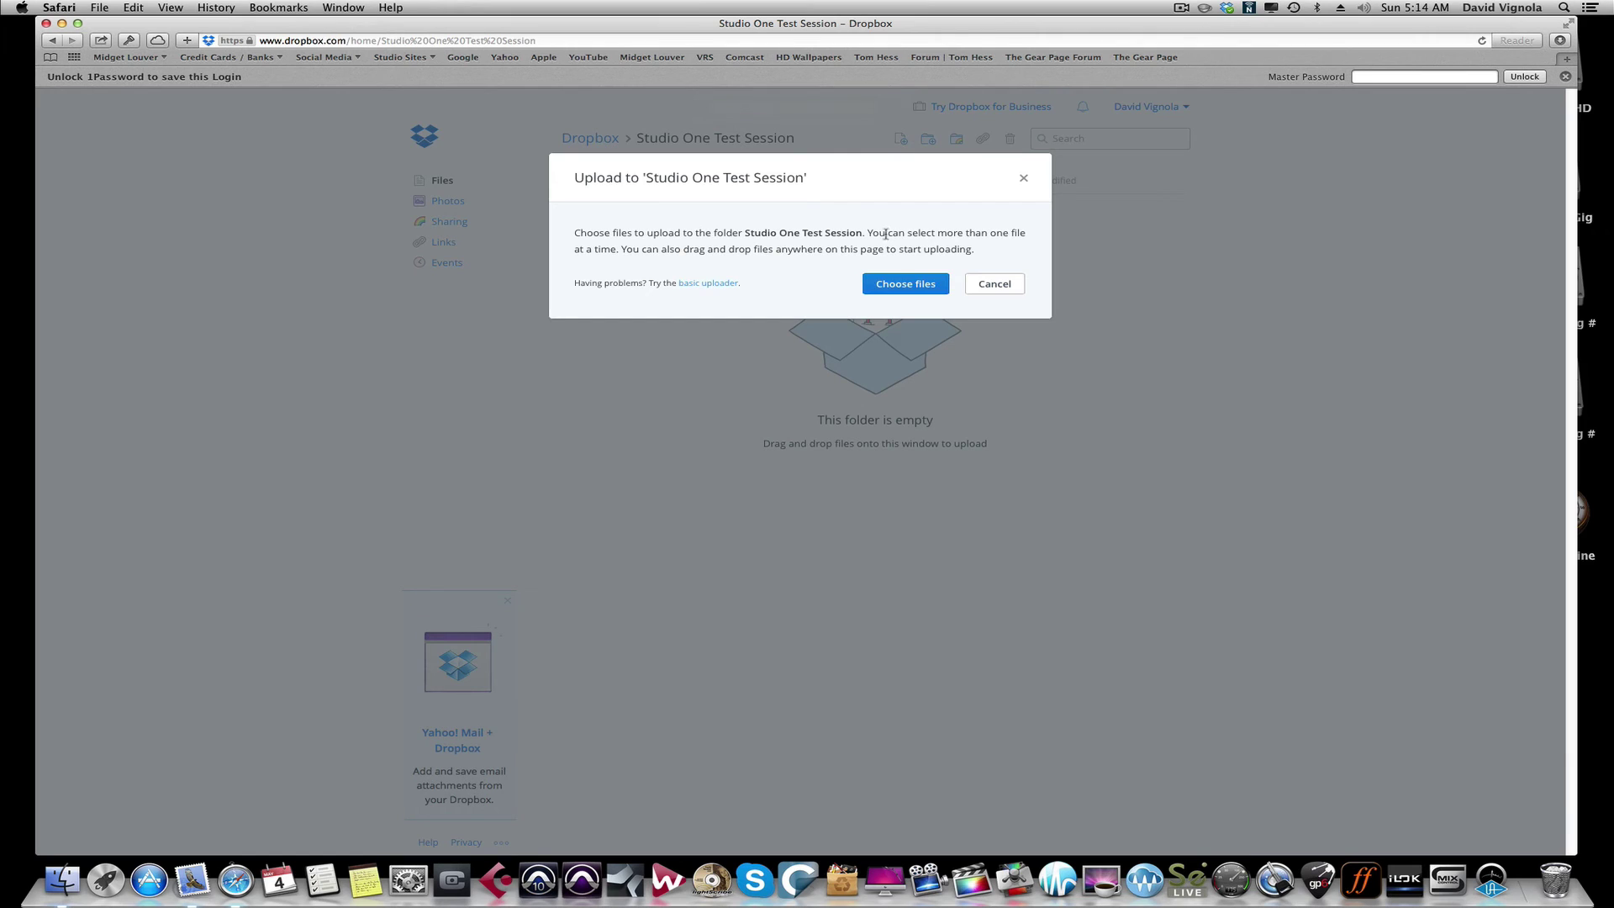
left_click(890, 289)
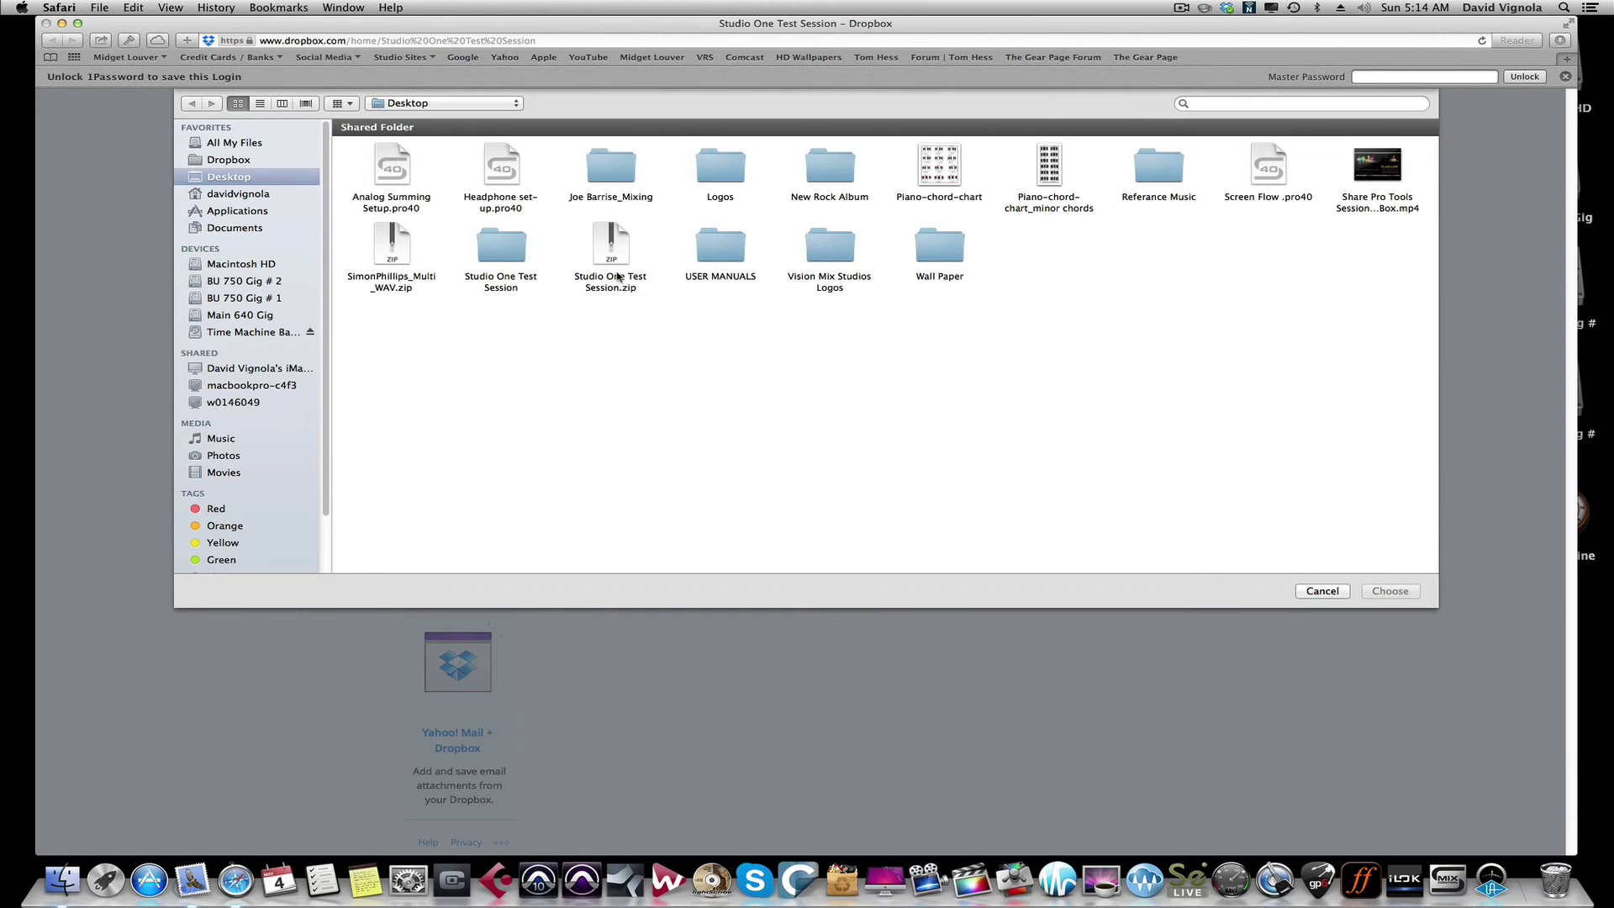
left_click(614, 252)
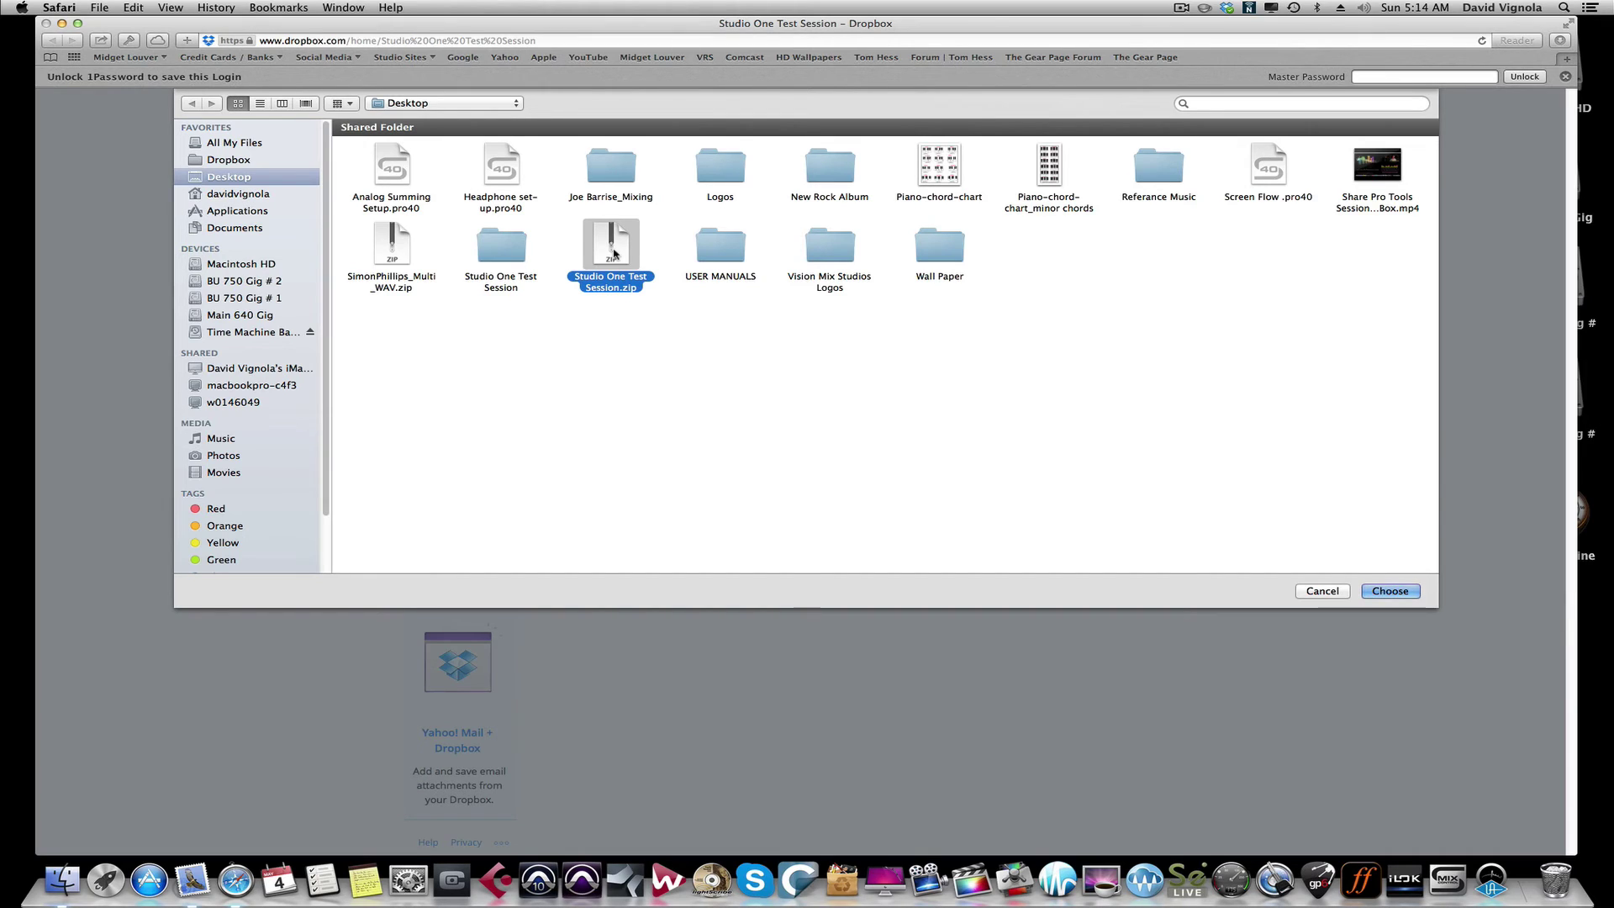
left_click(1379, 592)
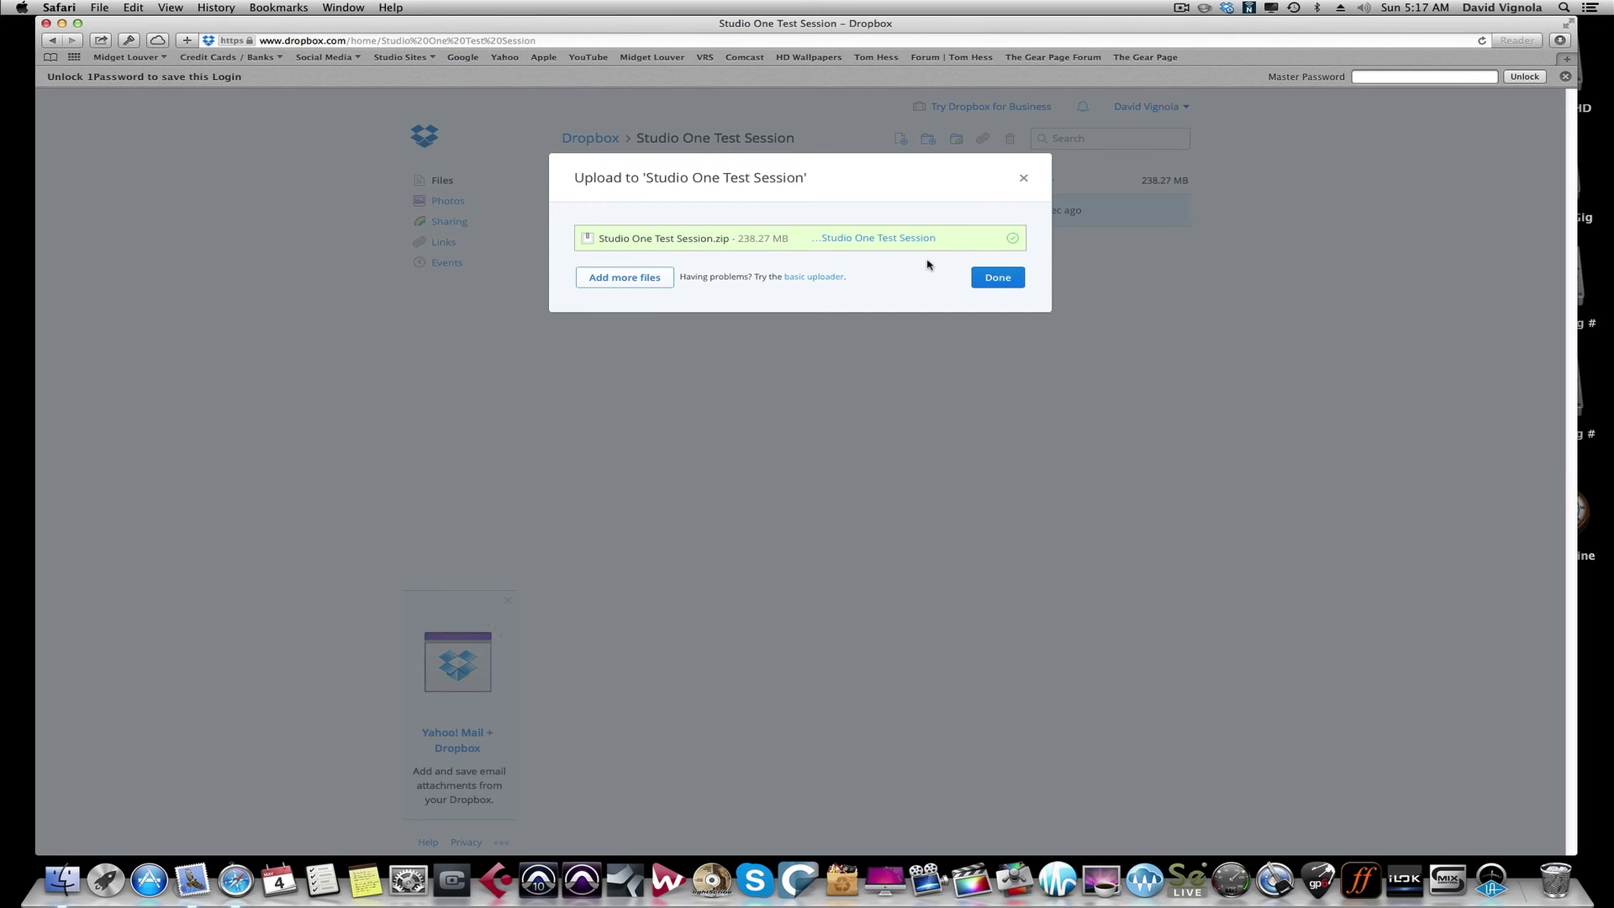
left_click(995, 279)
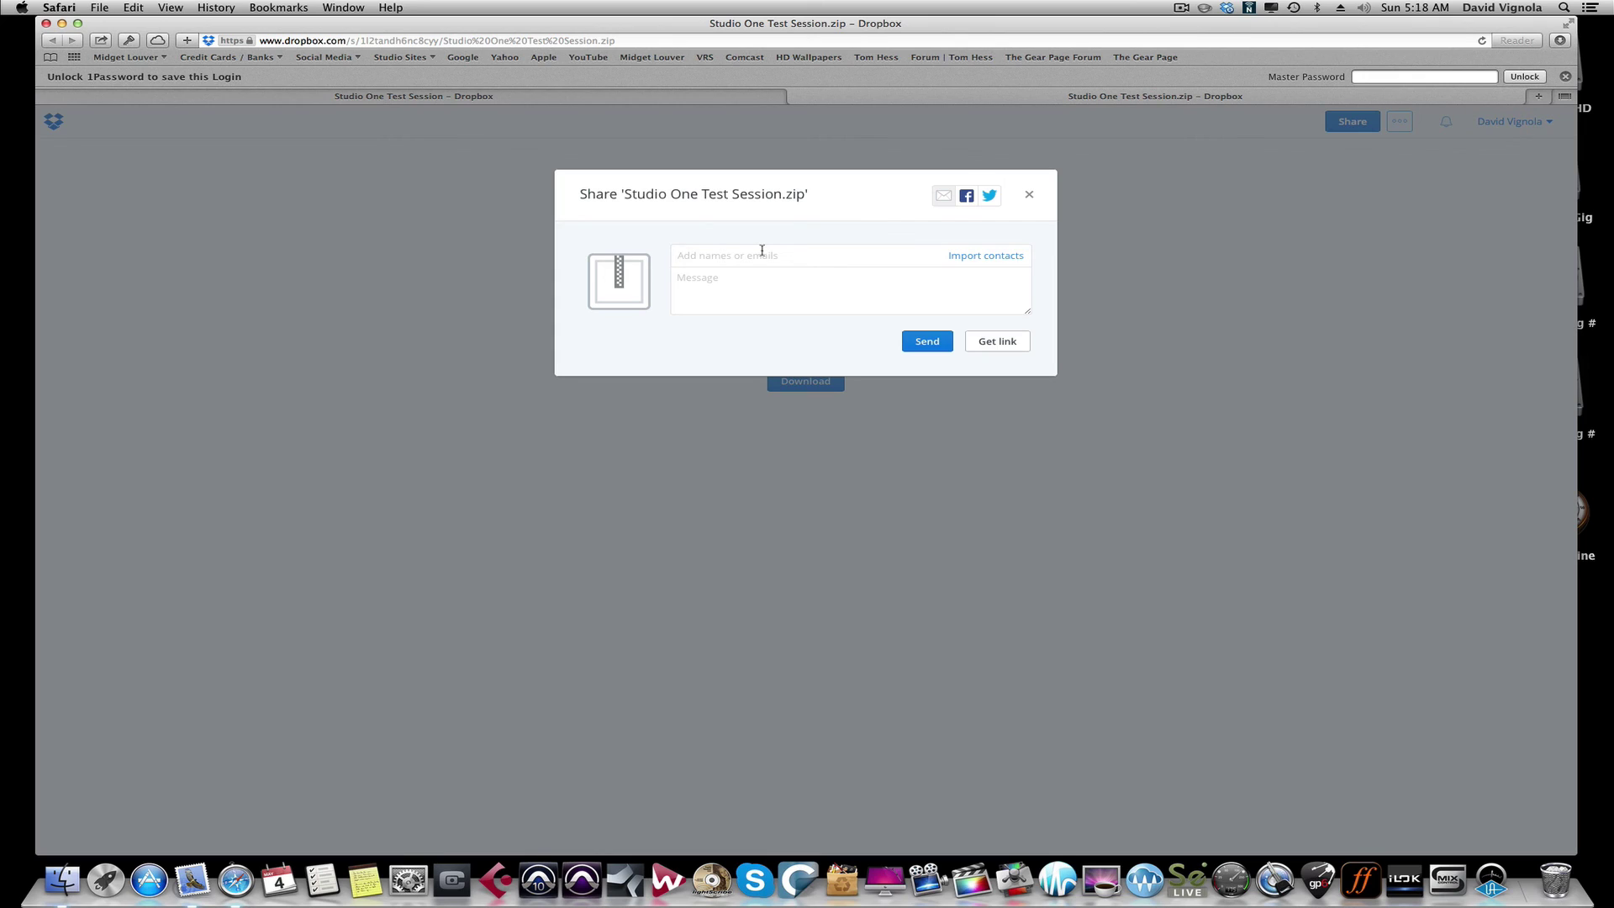
Step: Share the zip with the recipient's e-mail address, adding a short 'Here you go' message, and send
left_click(679, 254)
key("Return")
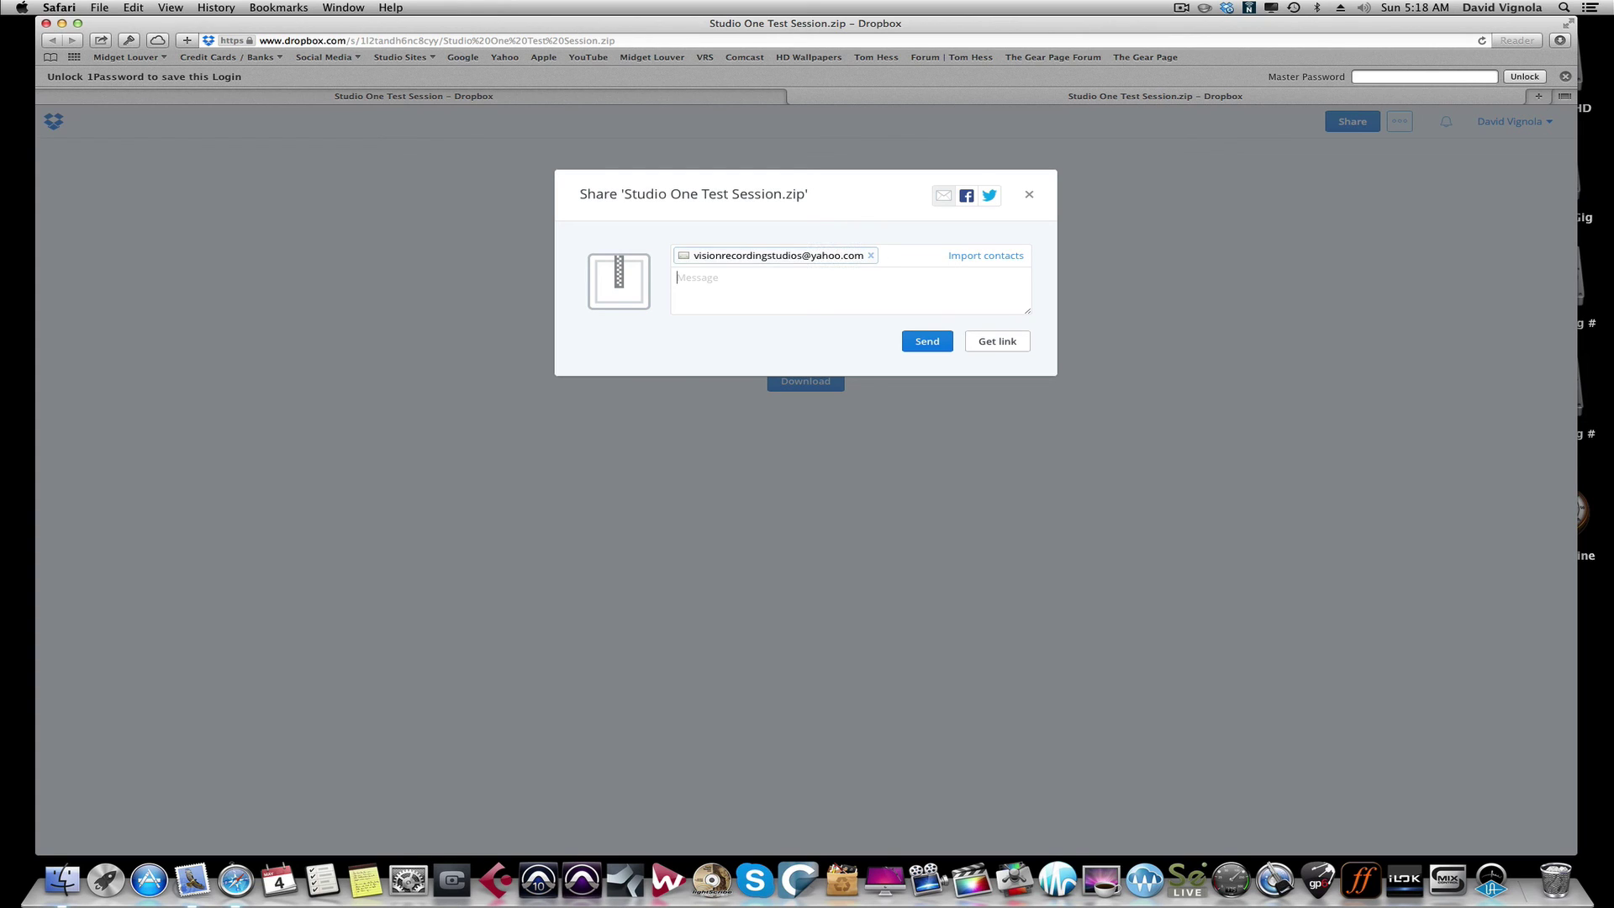
type("Here you go")
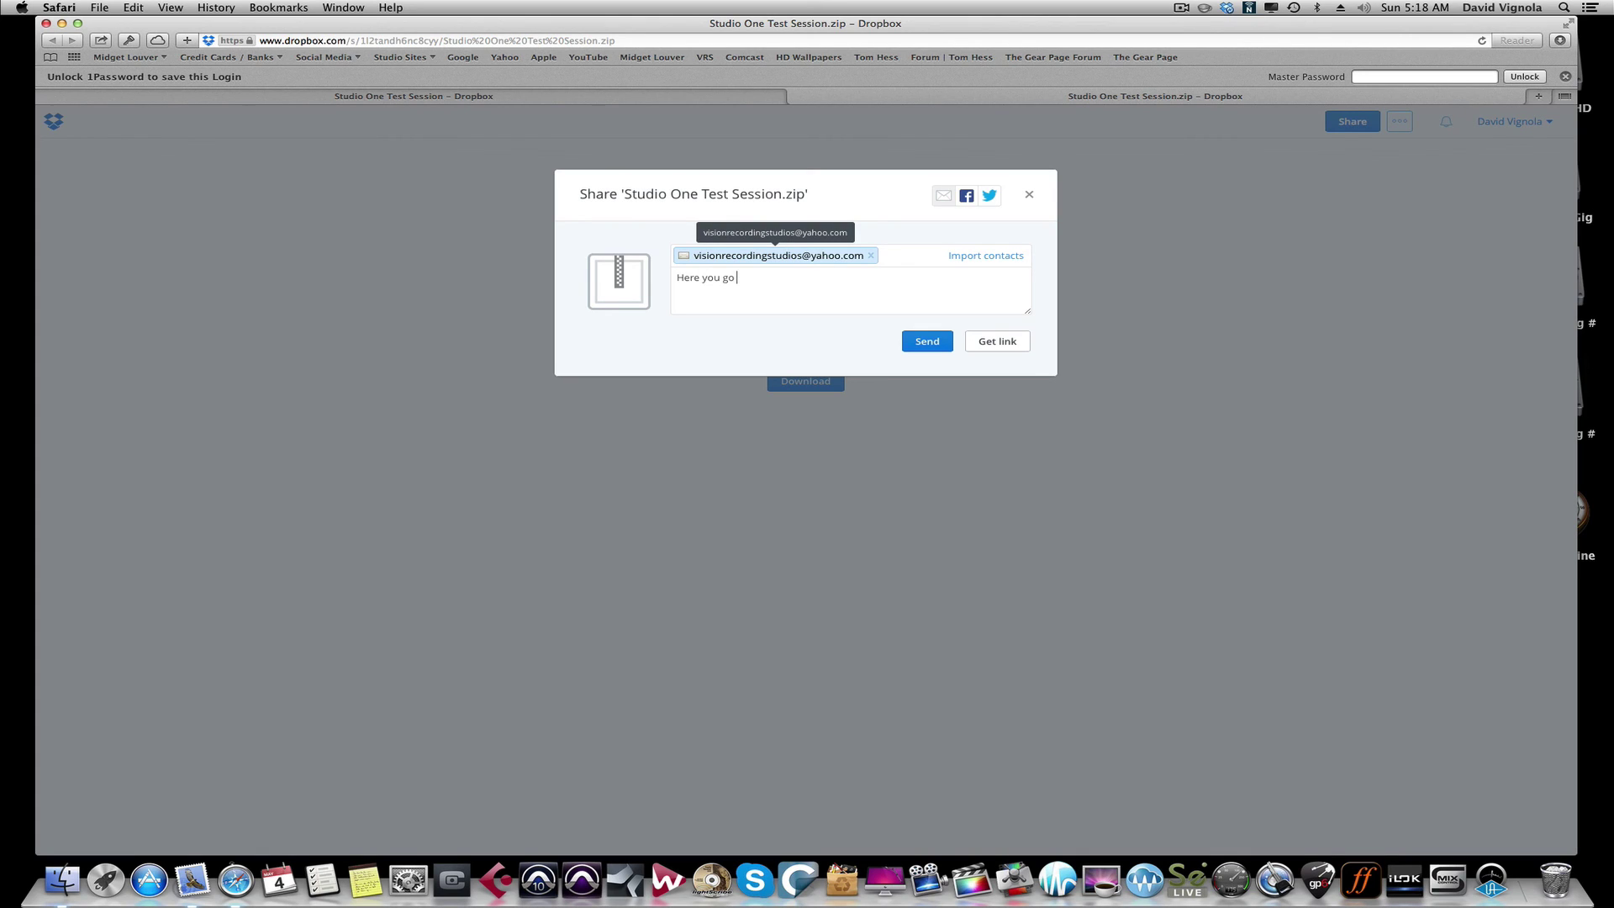
type("tDavid!")
left_click(918, 349)
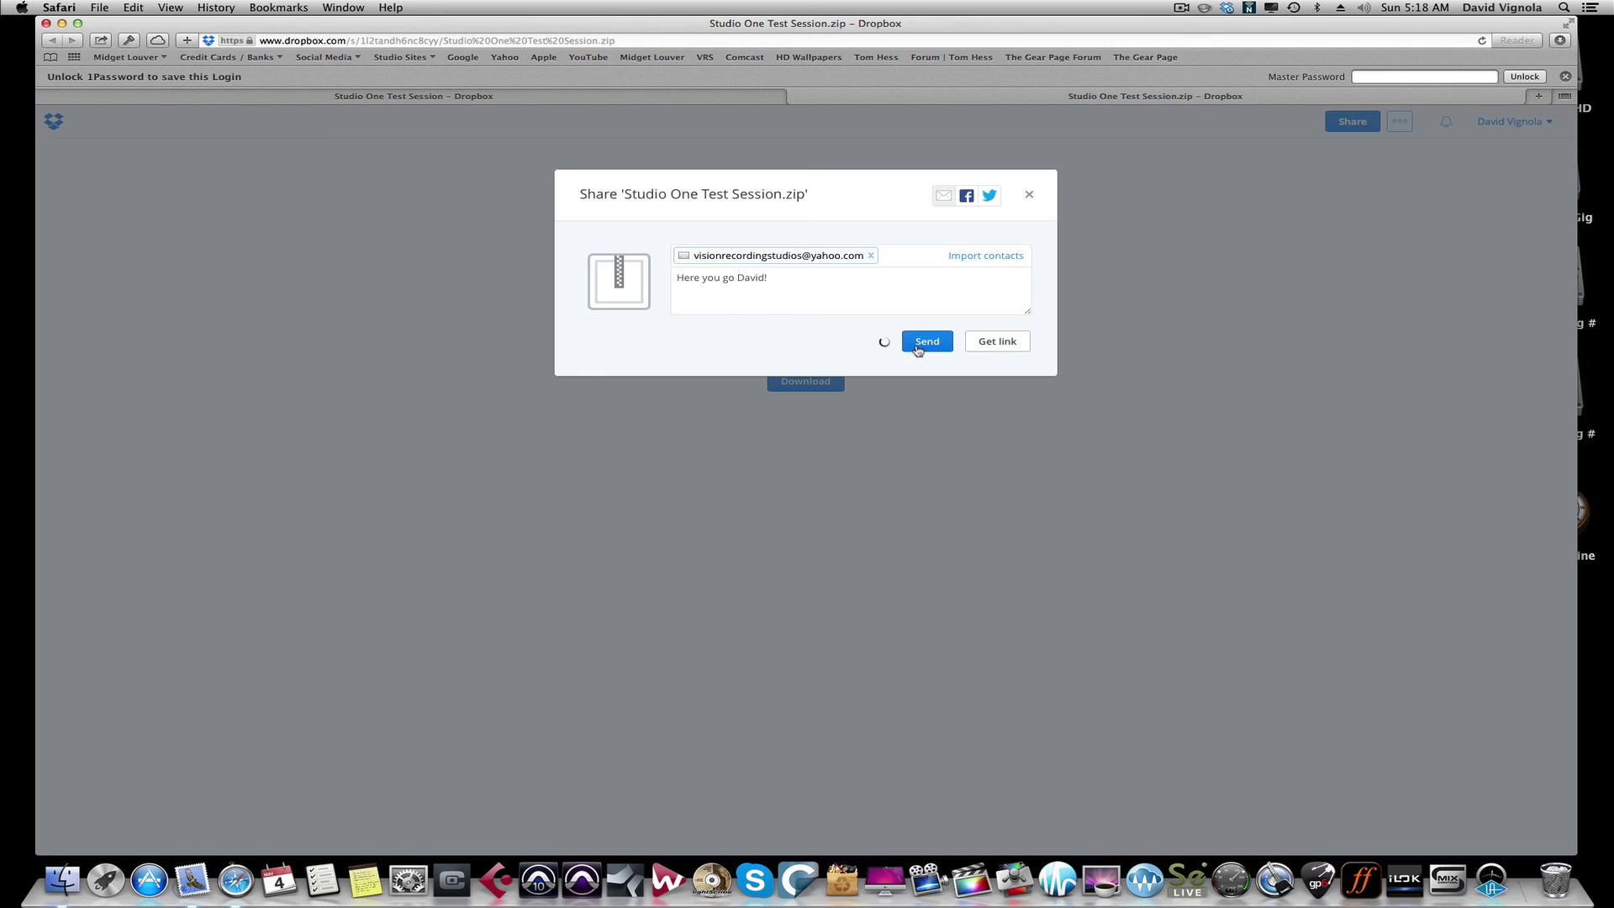